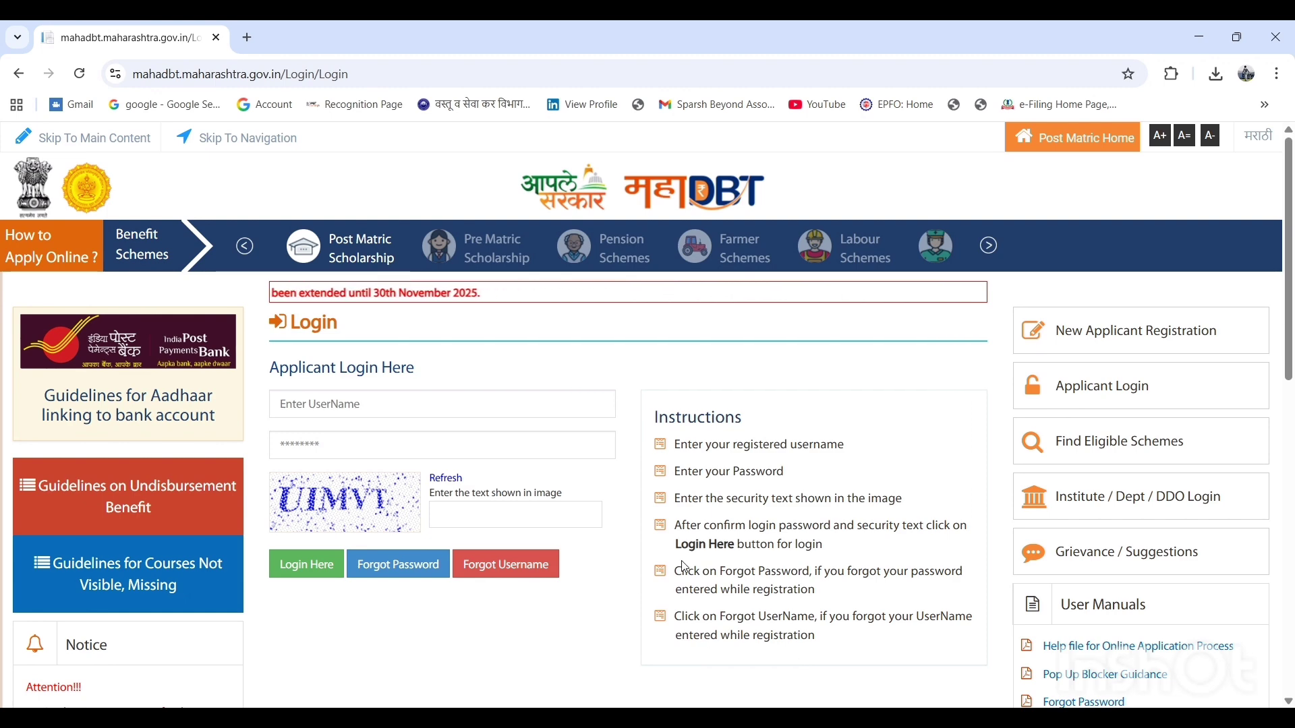
Open the new applicant registration form and look through its name, username, password, email, mobile number and captcha fields
{"action": "left_click", "coordinate": [1110, 334]}
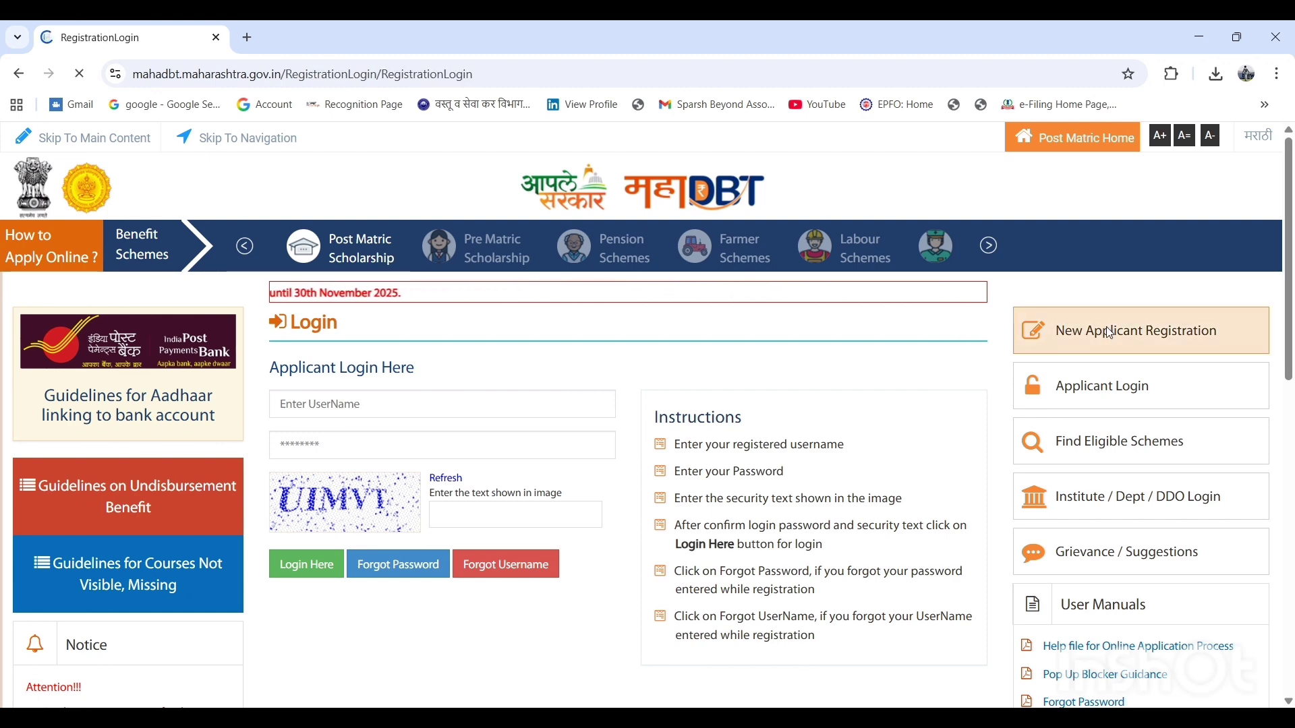
{"action": "scroll", "coordinate": [1292, 243], "scroll_direction": "down", "scroll_amount": 2}
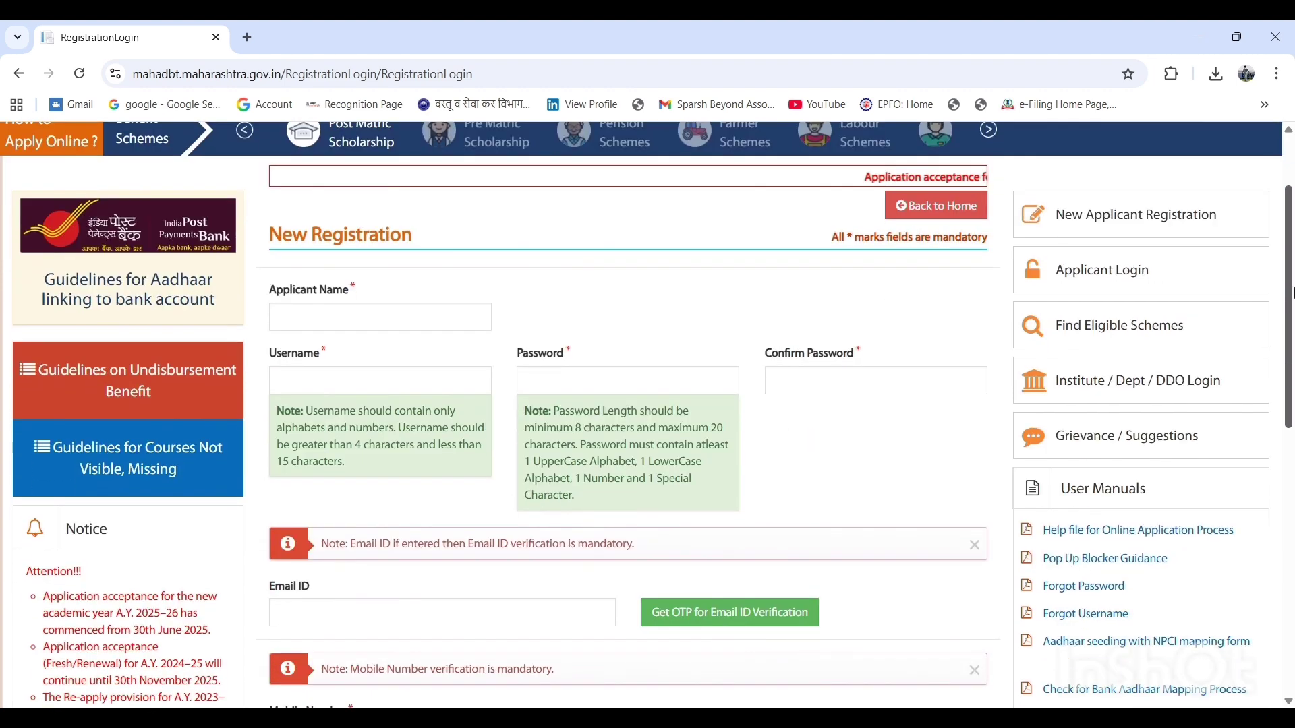
{"action": "double_click", "coordinate": [290, 196]}
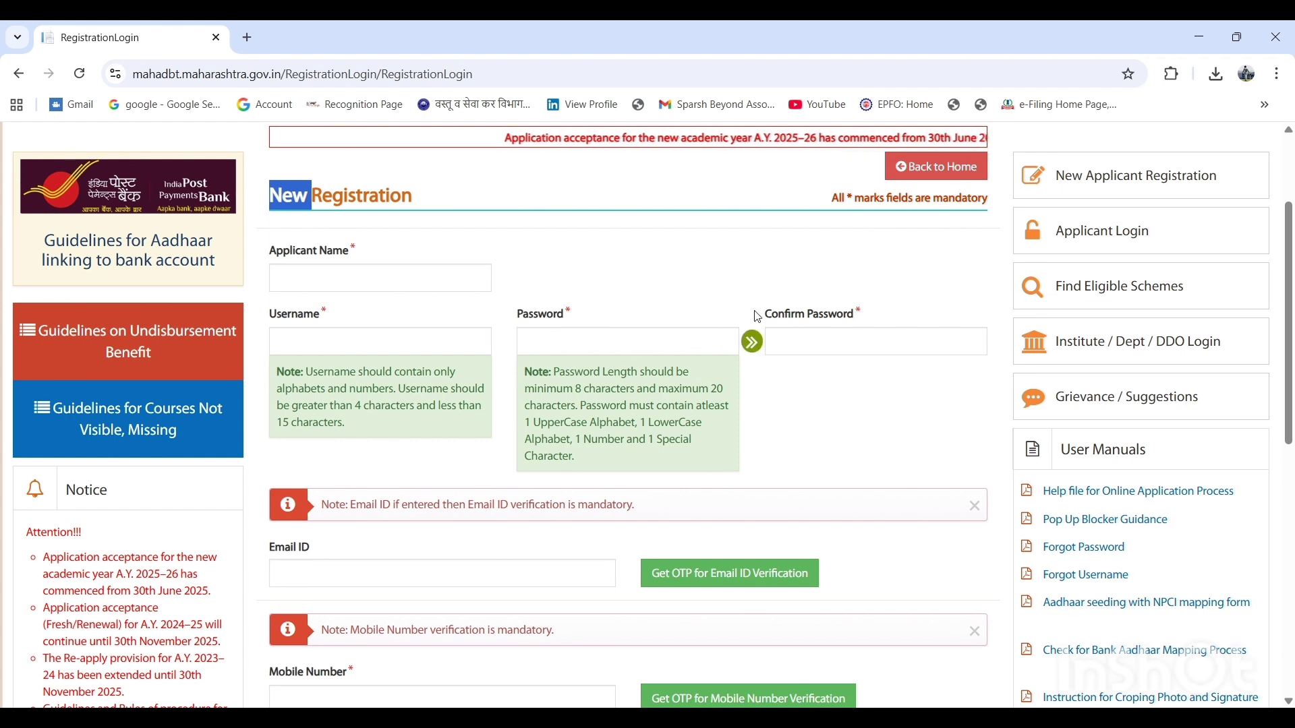
{"action": "left_click", "coordinate": [373, 269]}
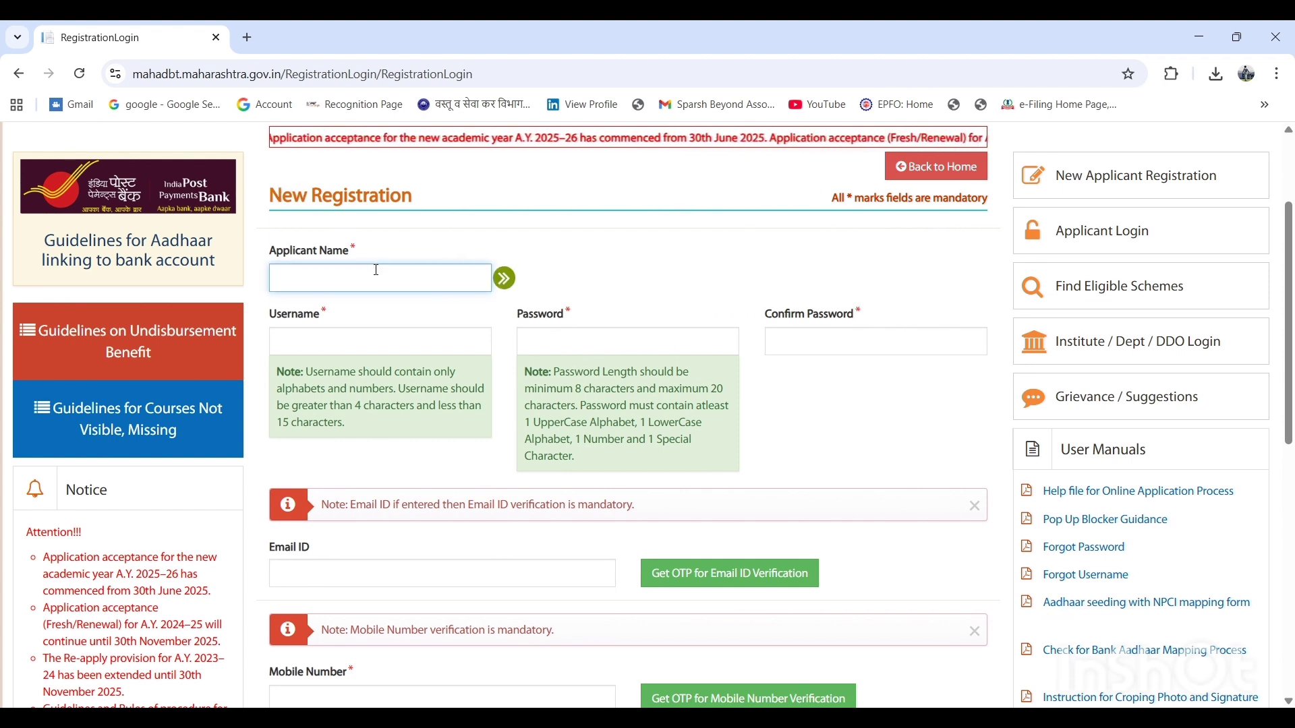
{"action": "scroll", "coordinate": [446, 311], "scroll_direction": "down", "scroll_amount": 4}
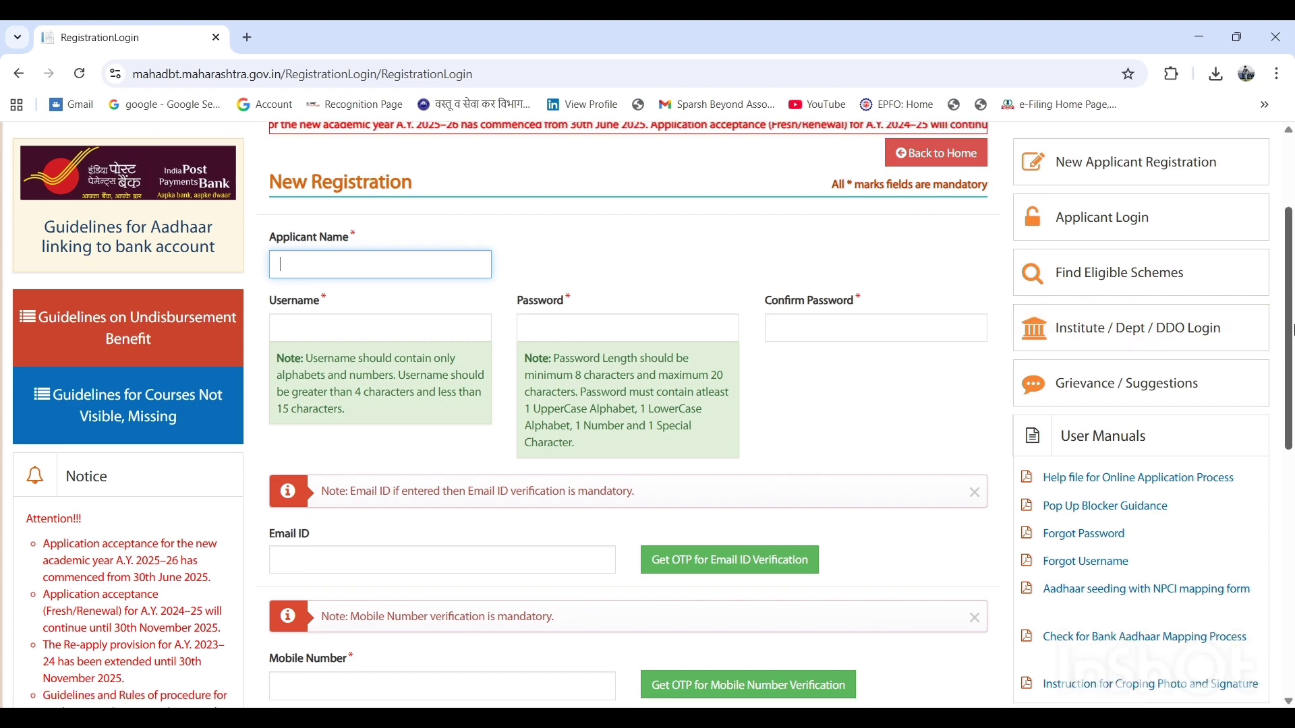
{"action": "left_click", "coordinate": [446, 311]}
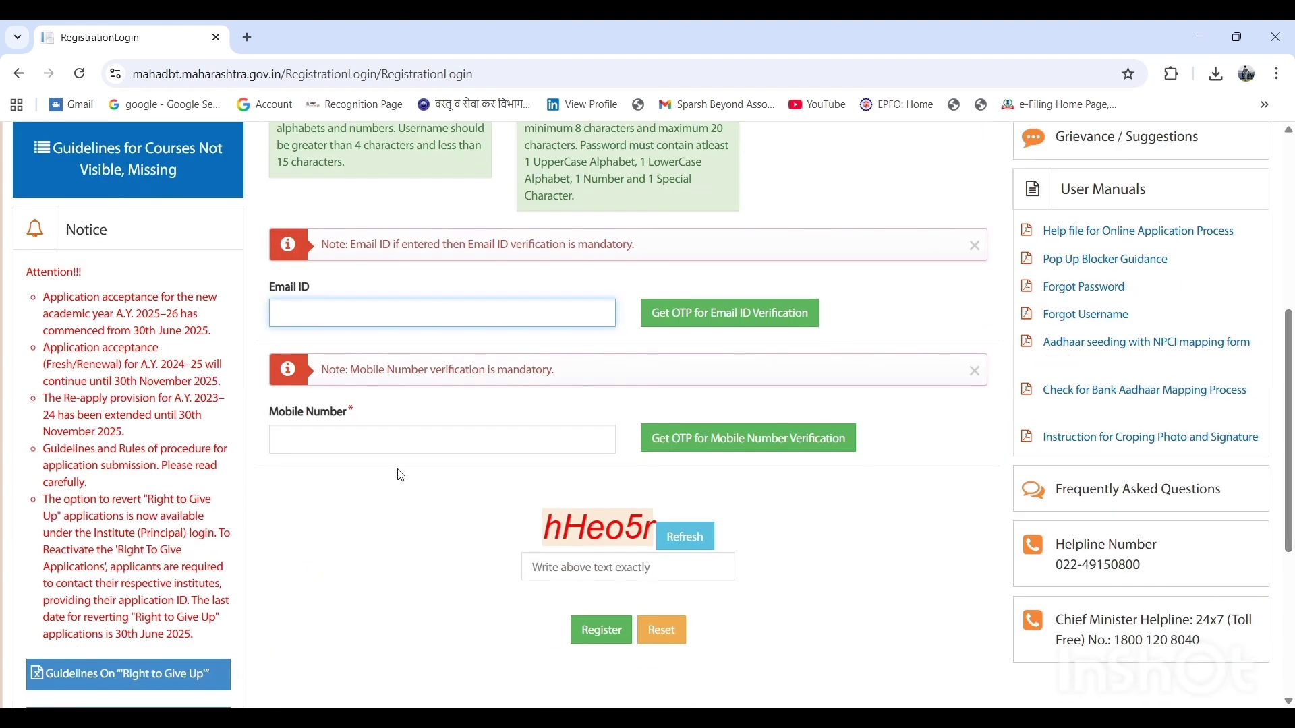
{"action": "left_click", "coordinate": [382, 442]}
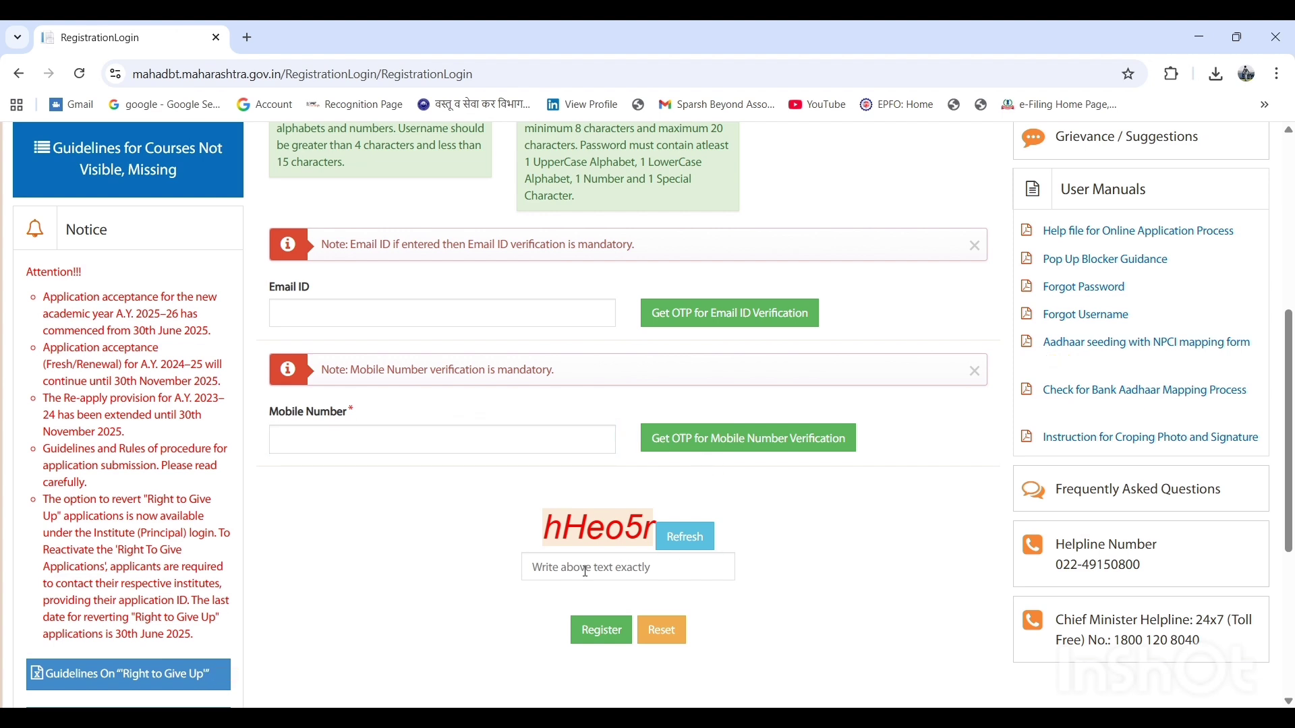
{"action": "left_click", "coordinate": [550, 568]}
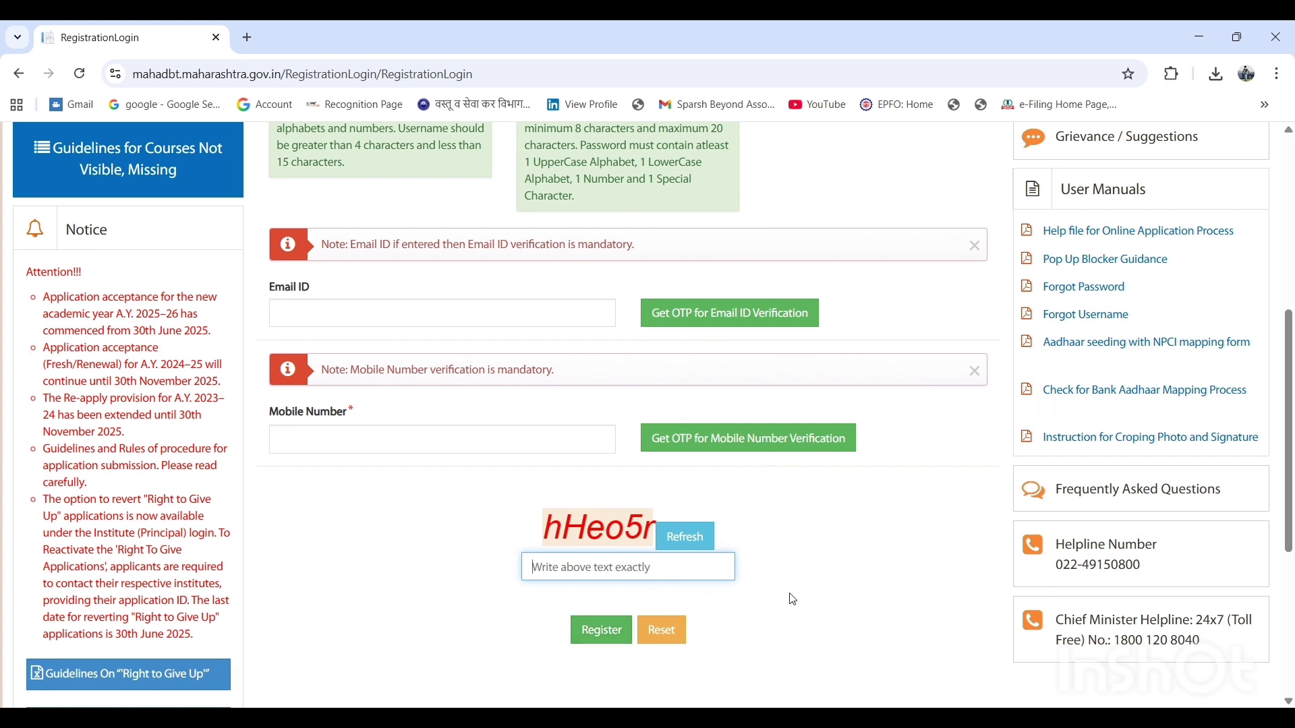
{"action": "scroll", "coordinate": [924, 322], "scroll_direction": "up", "scroll_amount": 6}
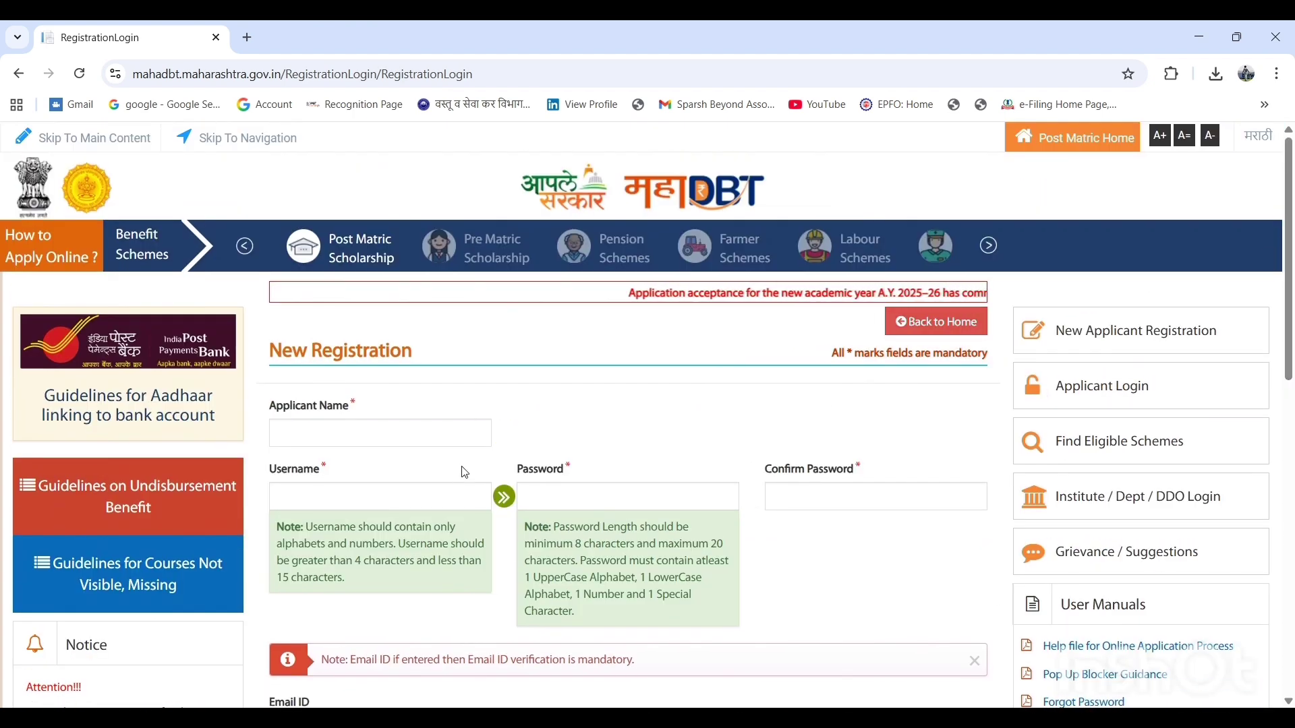
{"action": "scroll", "coordinate": [1292, 317], "scroll_direction": "down", "scroll_amount": 3}
{"action": "scroll", "coordinate": [915, 428], "scroll_direction": "up", "scroll_amount": 3}
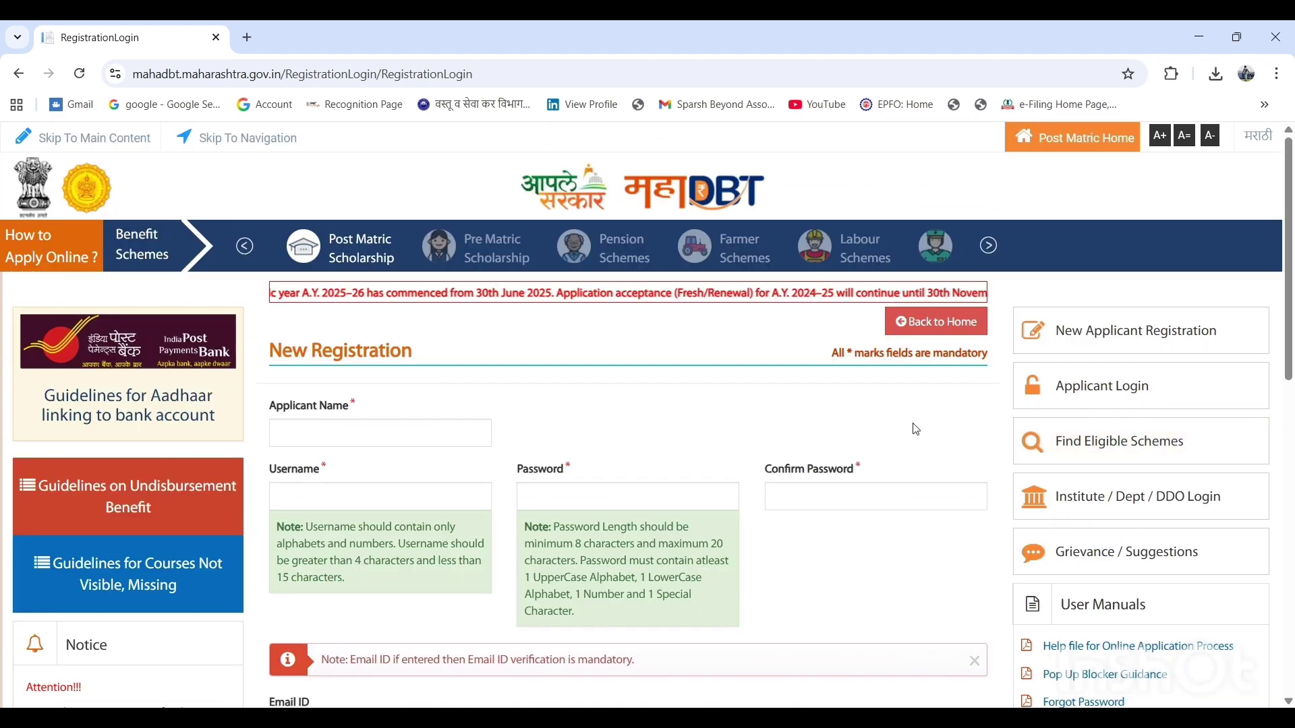
Open the applicant login page and go through its username, password and security text fields
{"action": "left_click", "coordinate": [1146, 386]}
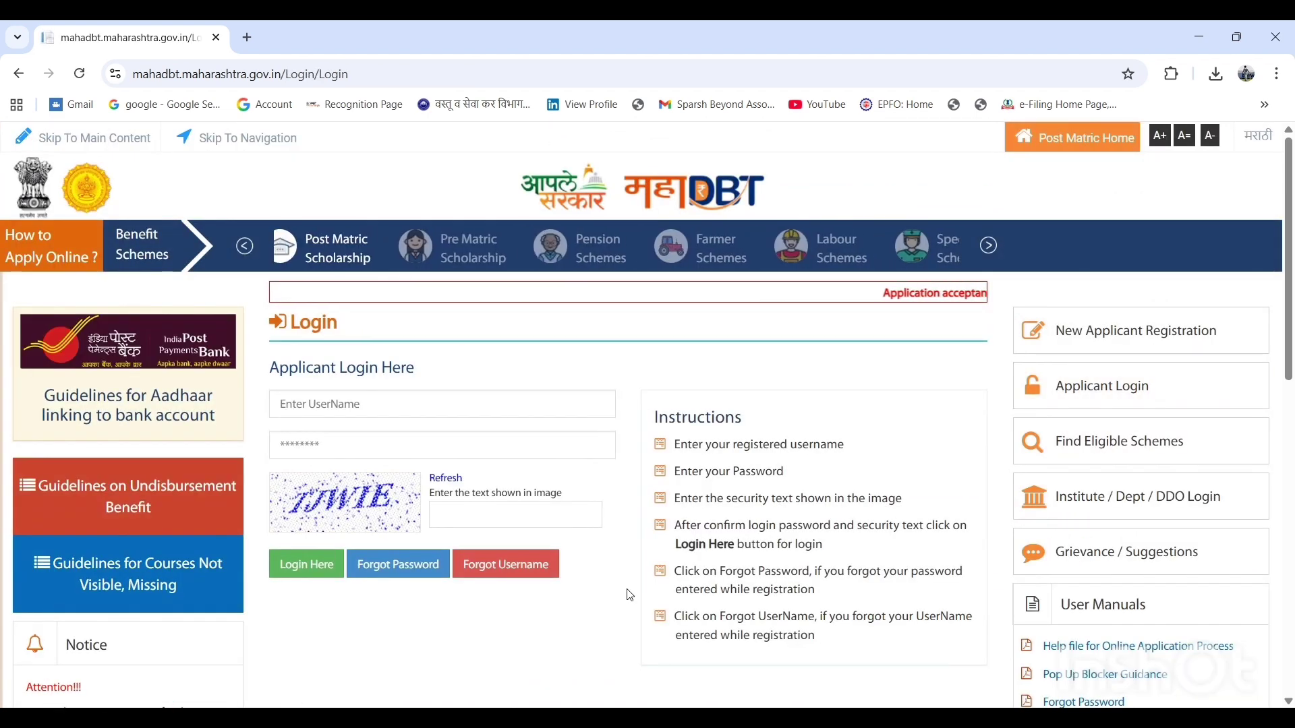
{"action": "left_click", "coordinate": [445, 407]}
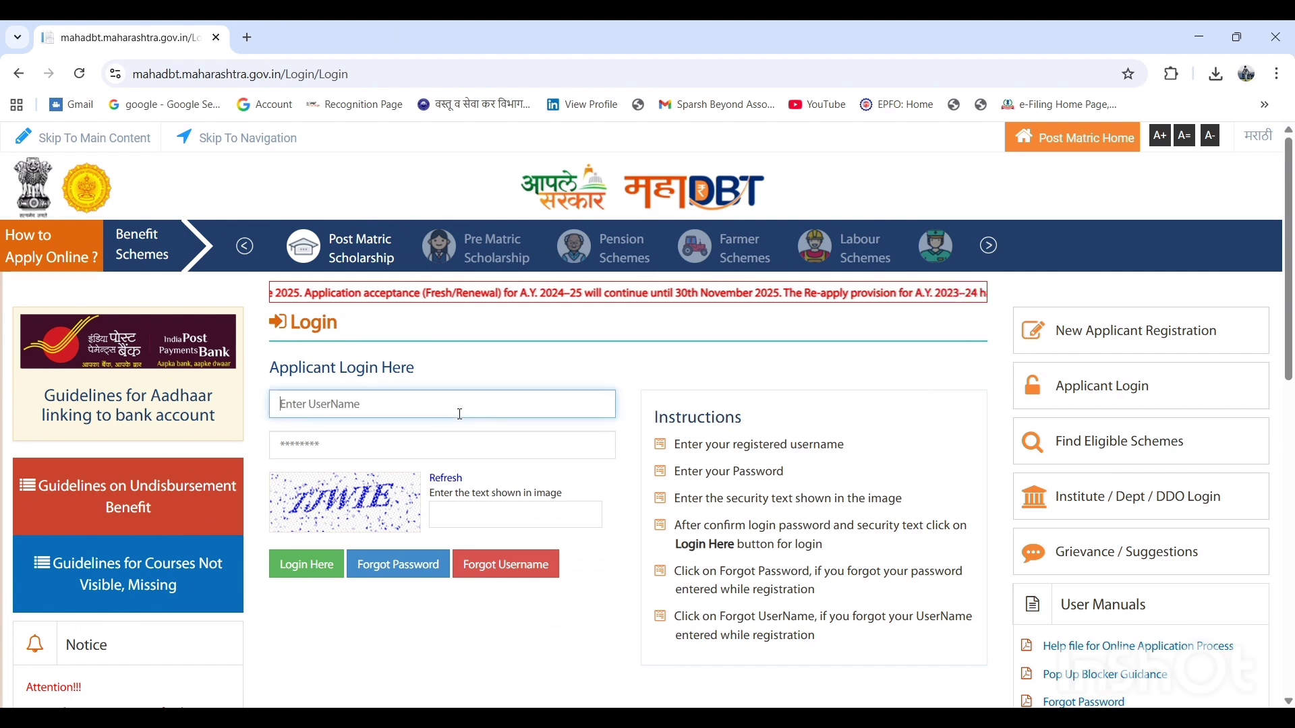
{"action": "left_click", "coordinate": [453, 456]}
{"action": "left_click", "coordinate": [465, 514]}
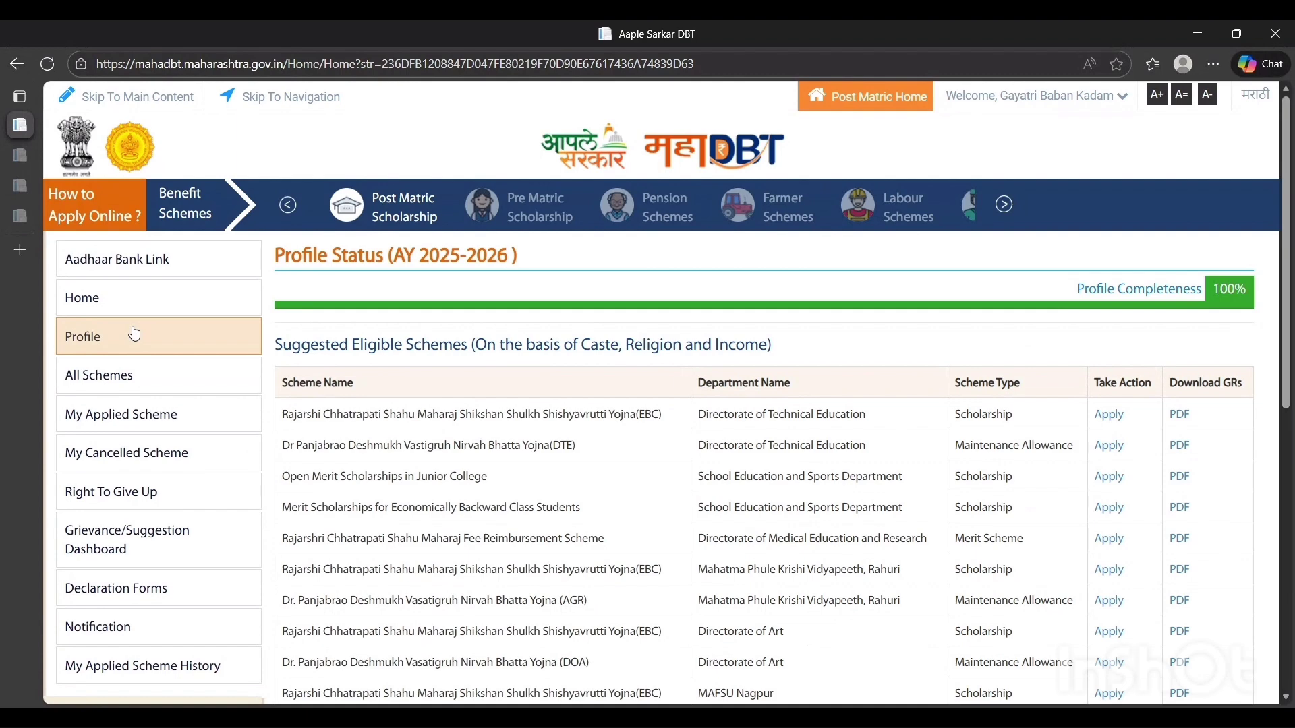
Open the applicant's profile, read the application rules through to the end and accept them
{"action": "left_click", "coordinate": [134, 333]}
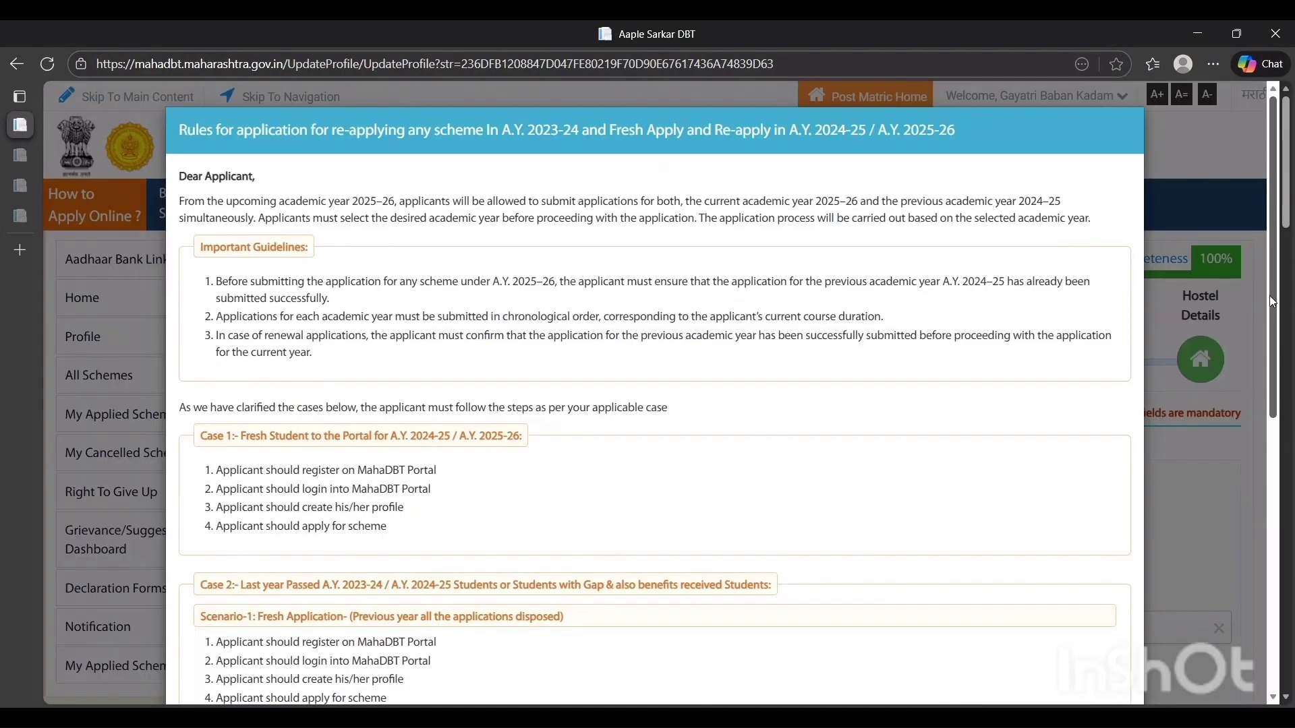
{"action": "left_click_drag", "start_coordinate": [1272, 302], "coordinate": [1278, 645]}
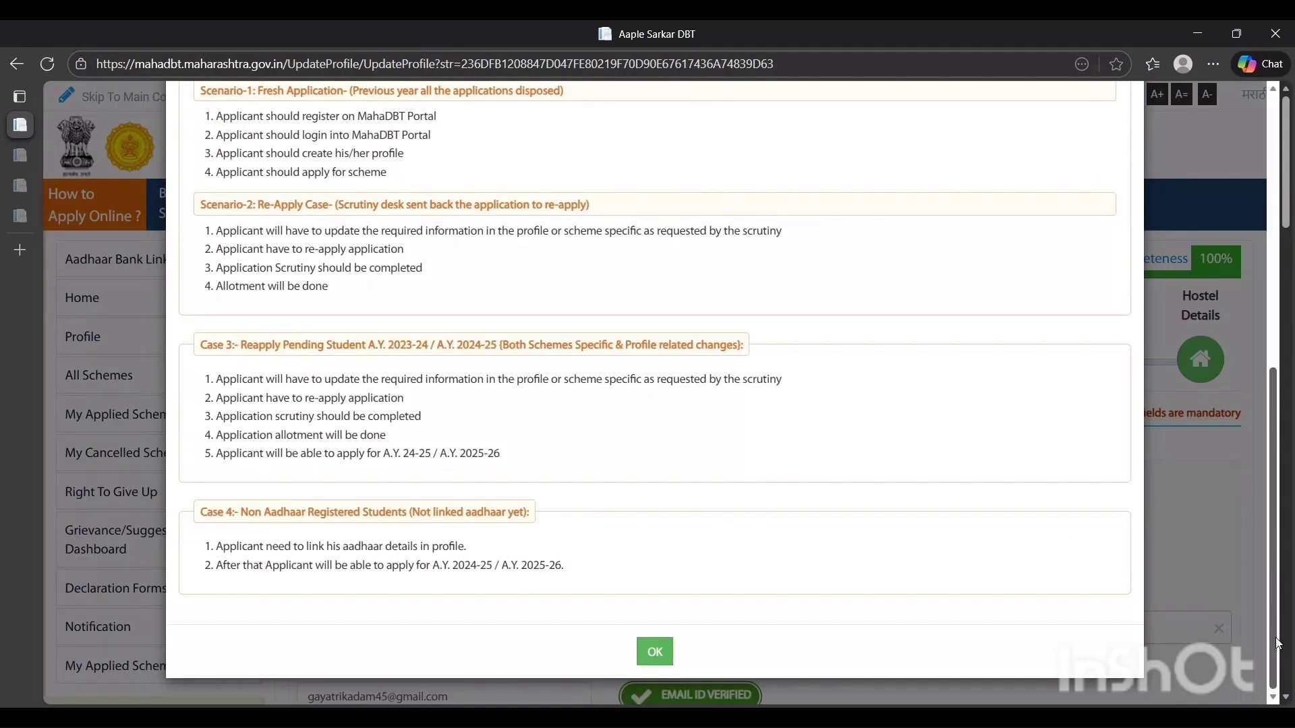
{"action": "left_click", "coordinate": [654, 651]}
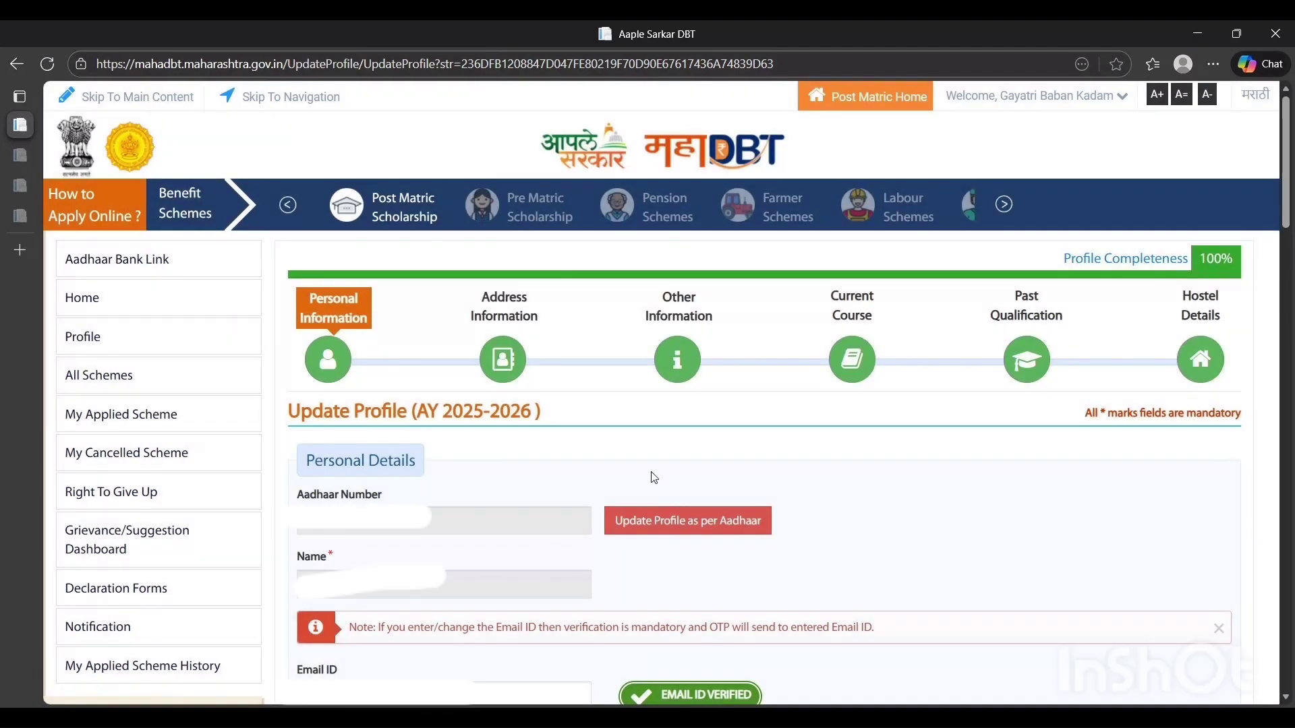
Review the Personal Details section of the profile, from the Aadhaar number and contact fields to marital status
{"action": "left_click_drag", "start_coordinate": [1286, 212], "coordinate": [1286, 213]}
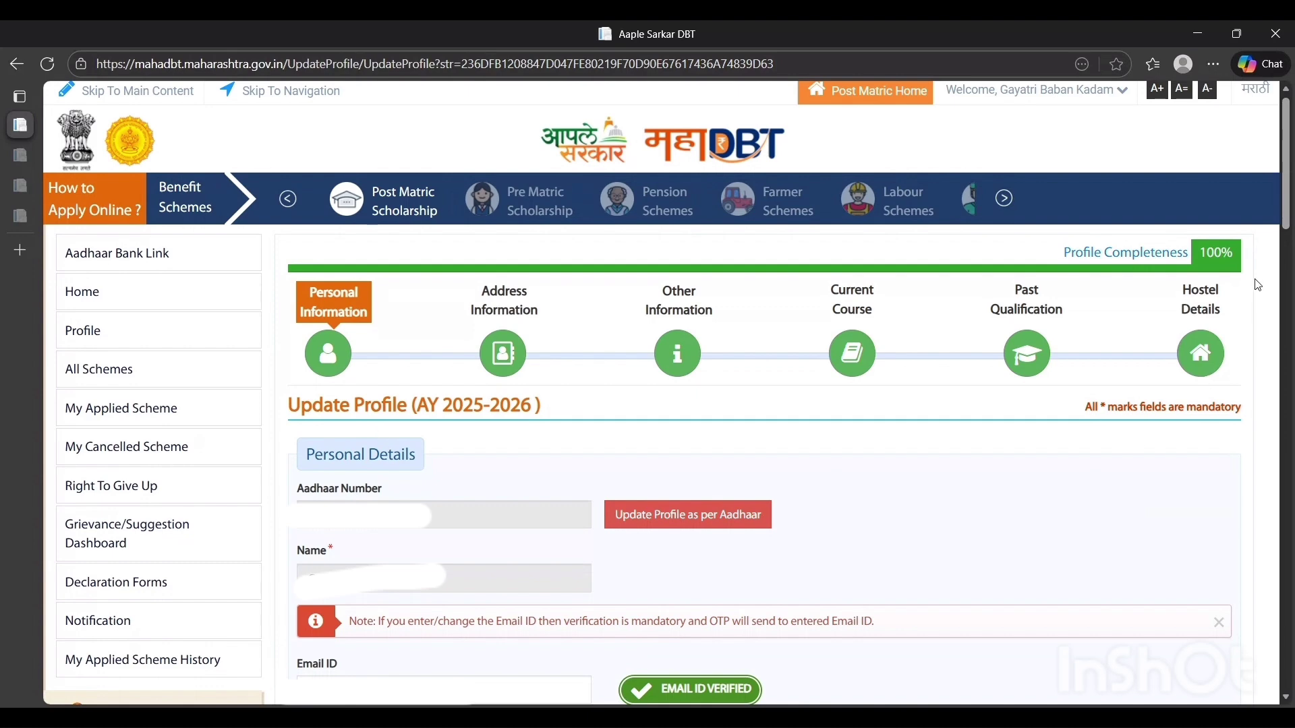
{"action": "left_click_drag", "start_coordinate": [1283, 218], "coordinate": [1291, 249]}
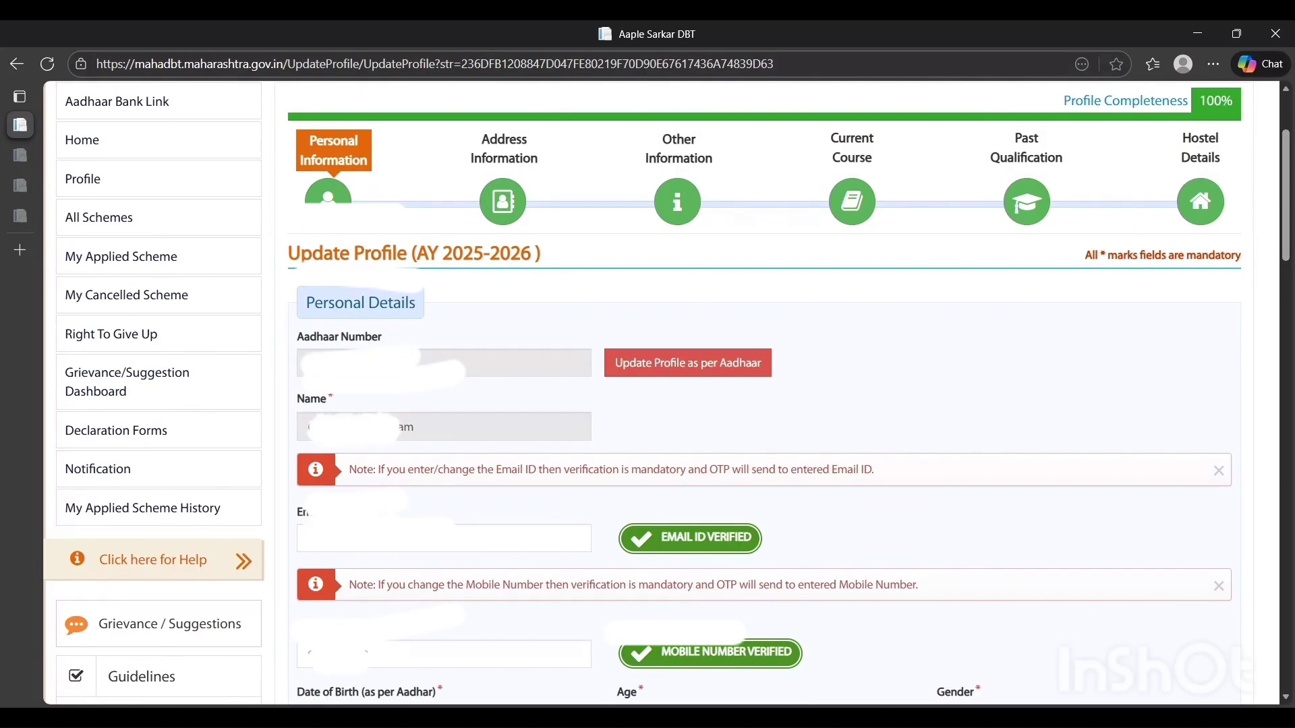
{"action": "mouse_move", "coordinate": [407, 432]}
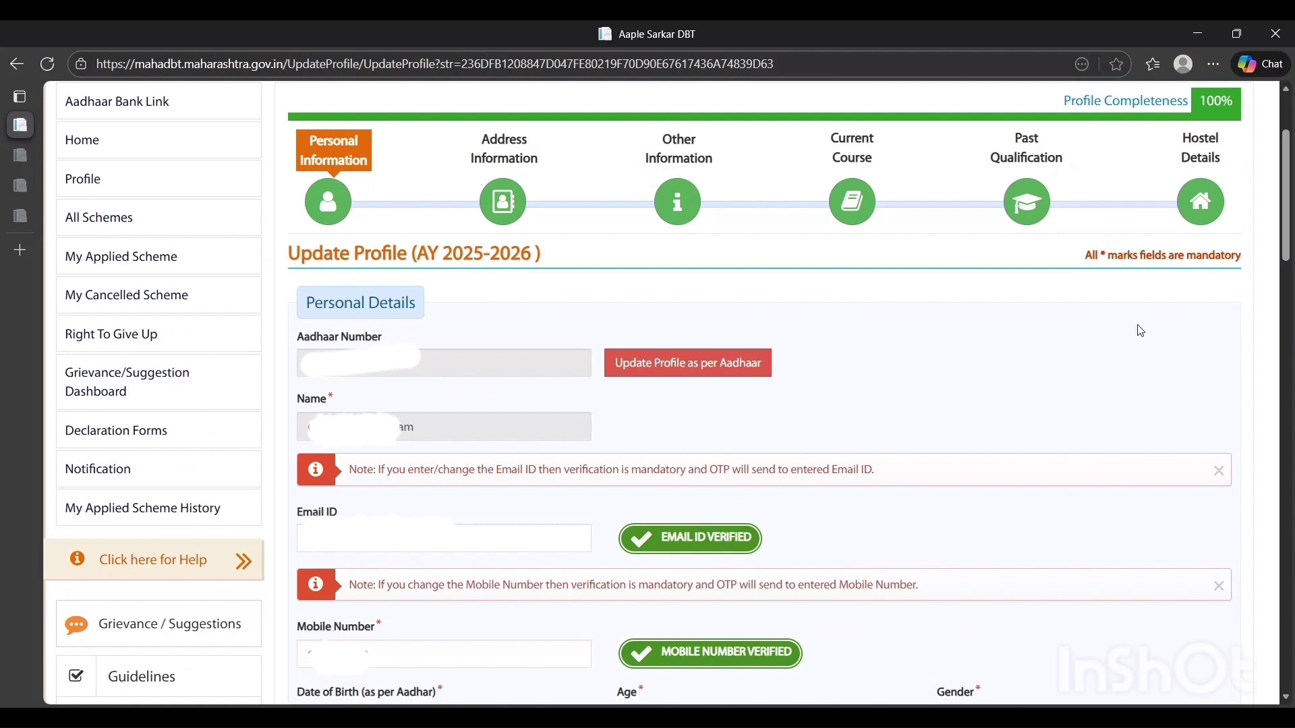
{"action": "left_click_drag", "start_coordinate": [1291, 255], "coordinate": [1291, 295]}
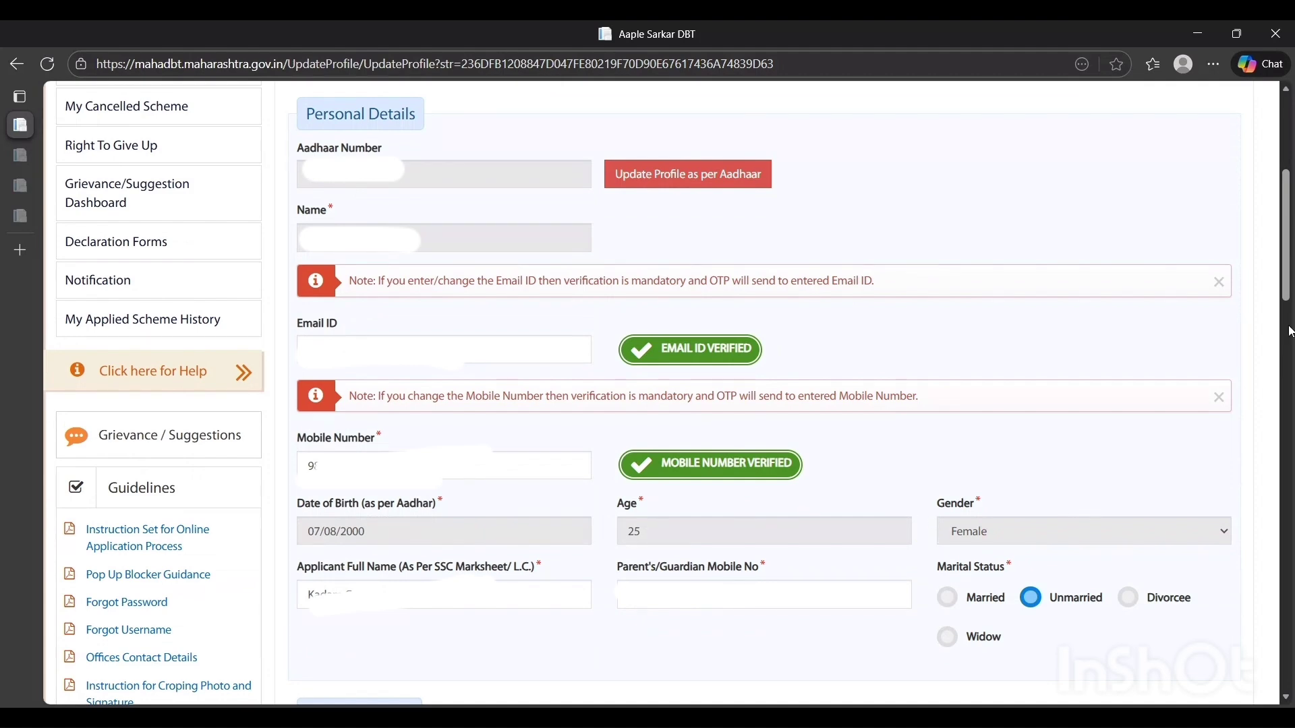
{"action": "scroll", "coordinate": [1080, 524], "scroll_direction": "down", "scroll_amount": 1}
{"action": "scroll", "coordinate": [654, 472], "scroll_direction": "down", "scroll_amount": 3}
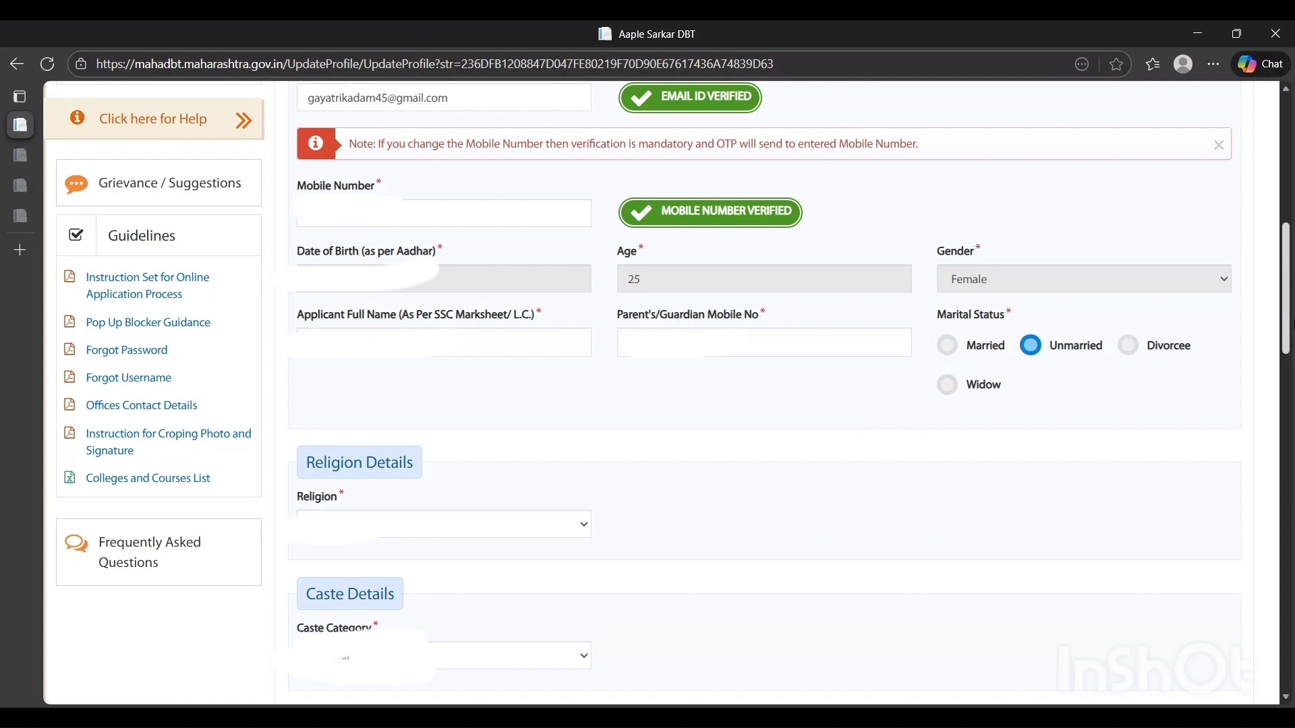
{"action": "scroll", "coordinate": [424, 286], "scroll_direction": "down", "scroll_amount": 3}
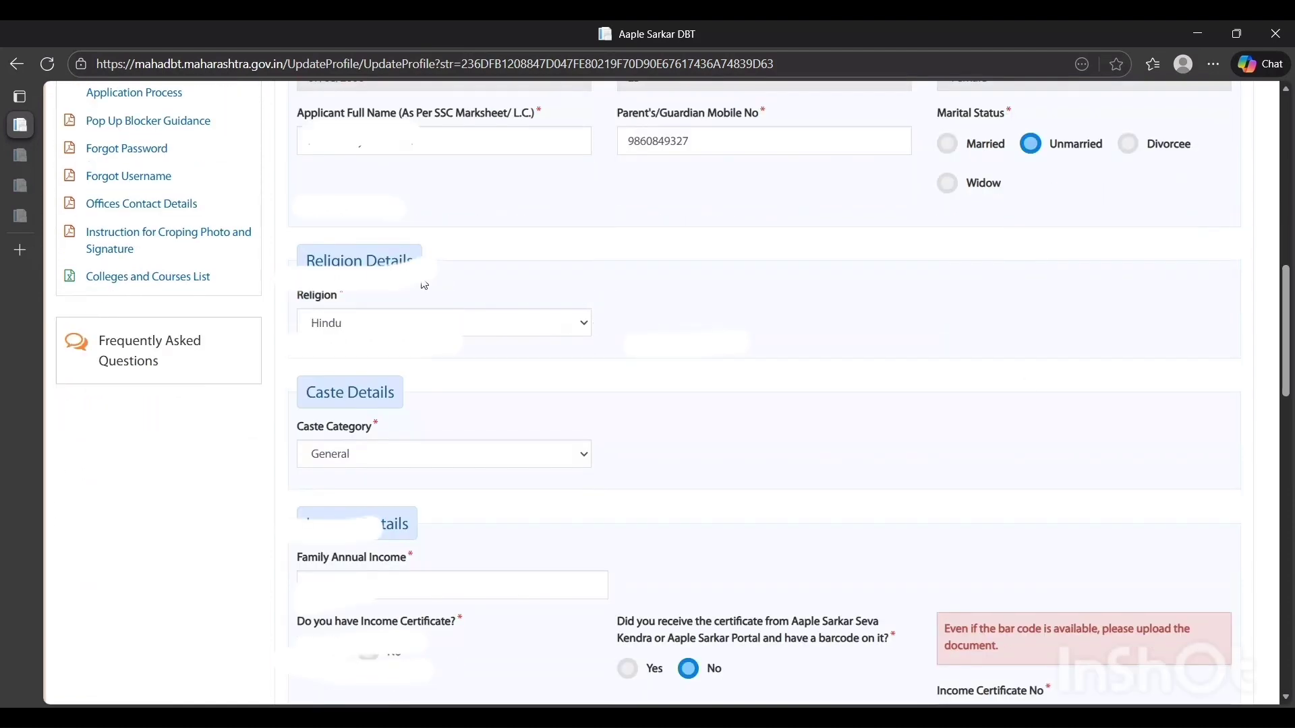
Examine the religion, caste category and income certificate details in the profile form
{"action": "left_click", "coordinate": [408, 328]}
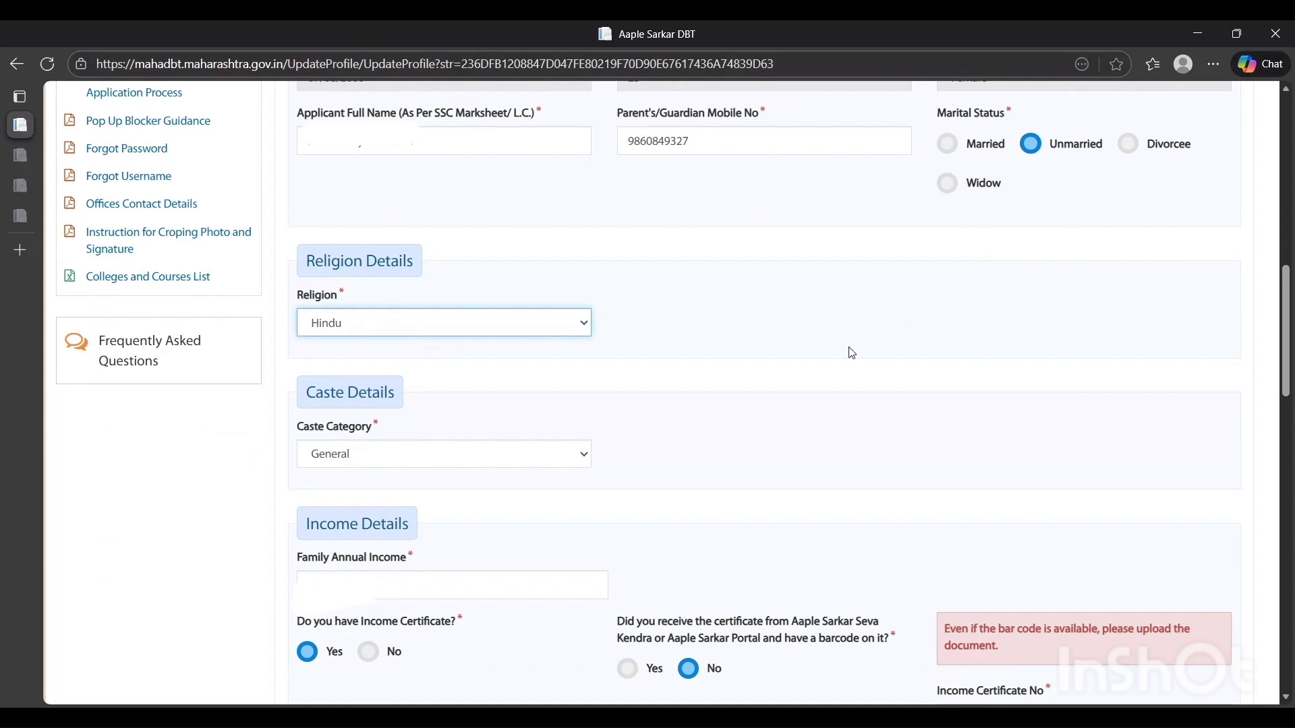
{"action": "left_click_drag", "start_coordinate": [1293, 326], "coordinate": [1293, 365]}
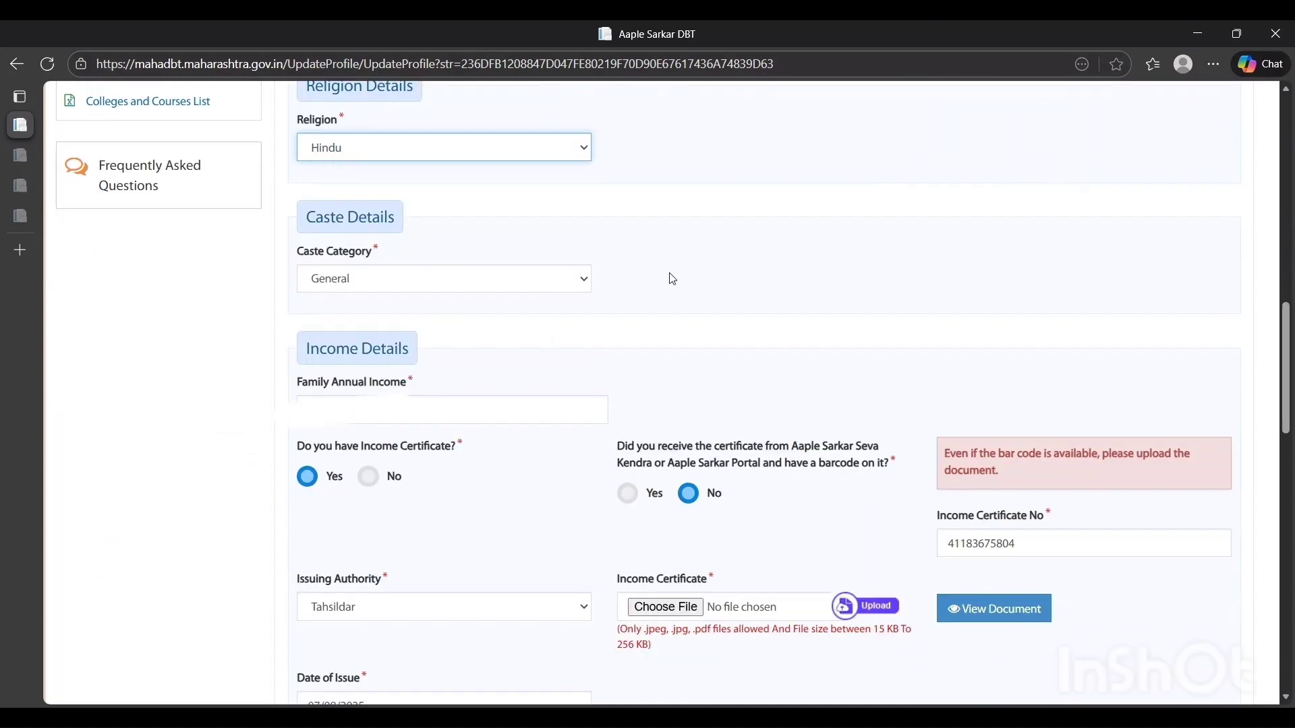
{"action": "left_click", "coordinate": [542, 274]}
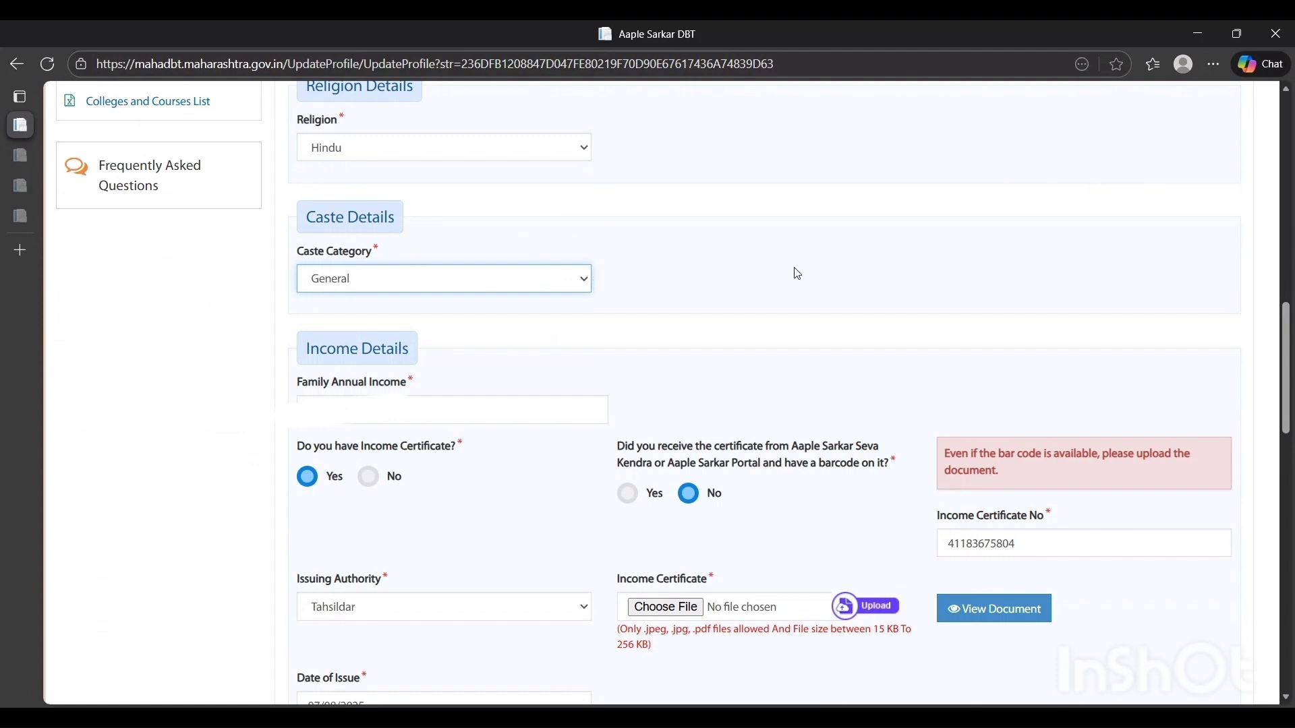
{"action": "left_click_drag", "start_coordinate": [1293, 344], "coordinate": [1293, 366]}
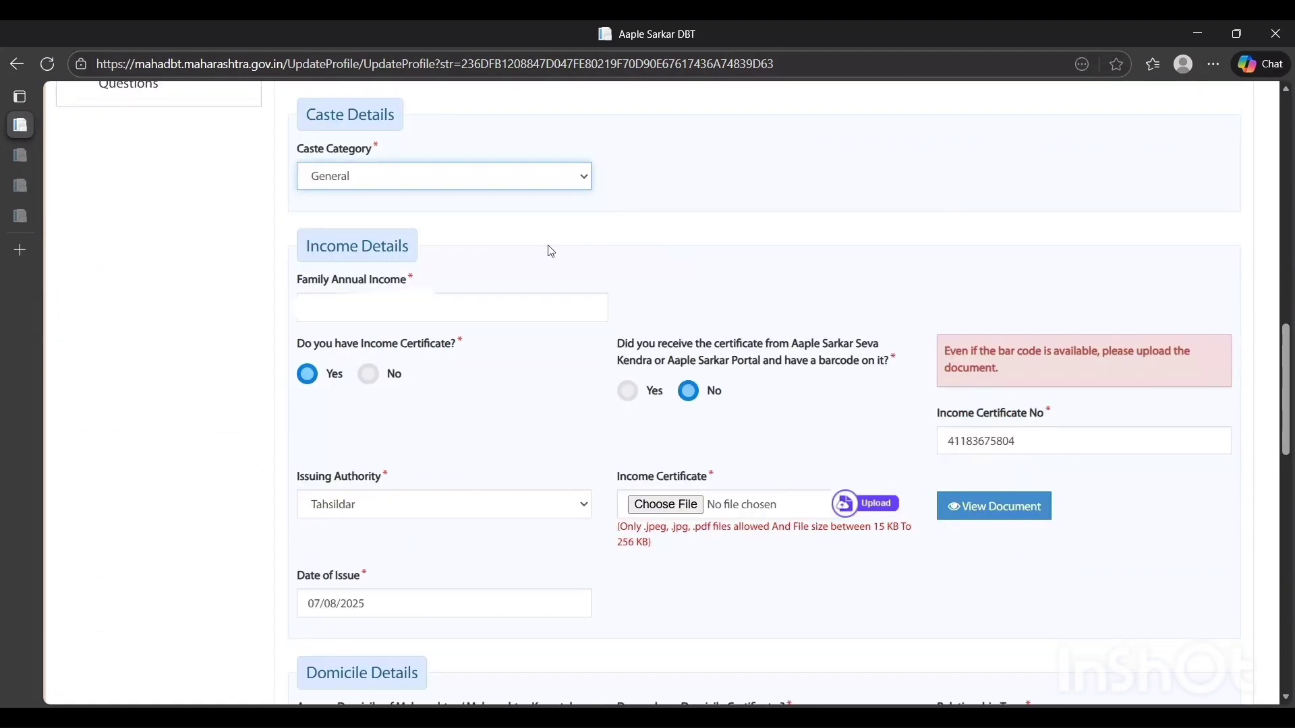
{"action": "left_click", "coordinate": [443, 280]}
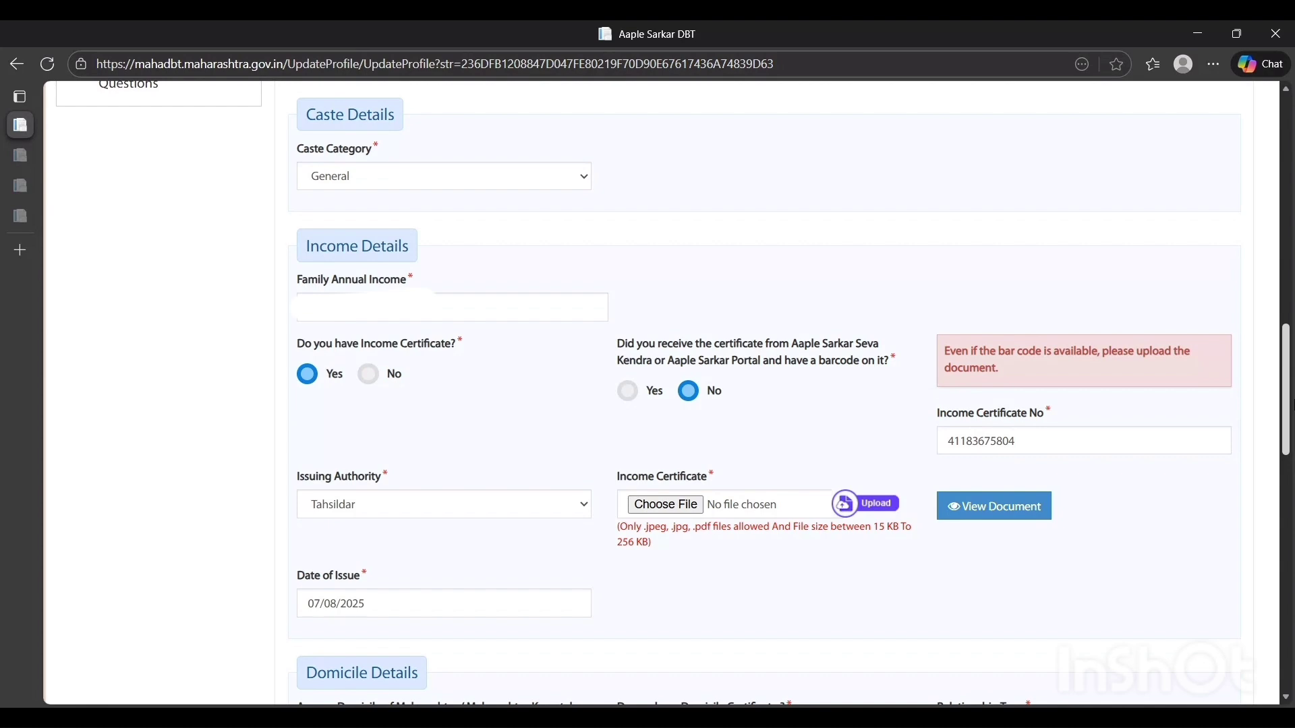
{"action": "scroll", "coordinate": [1288, 405], "scroll_direction": "down", "scroll_amount": 2}
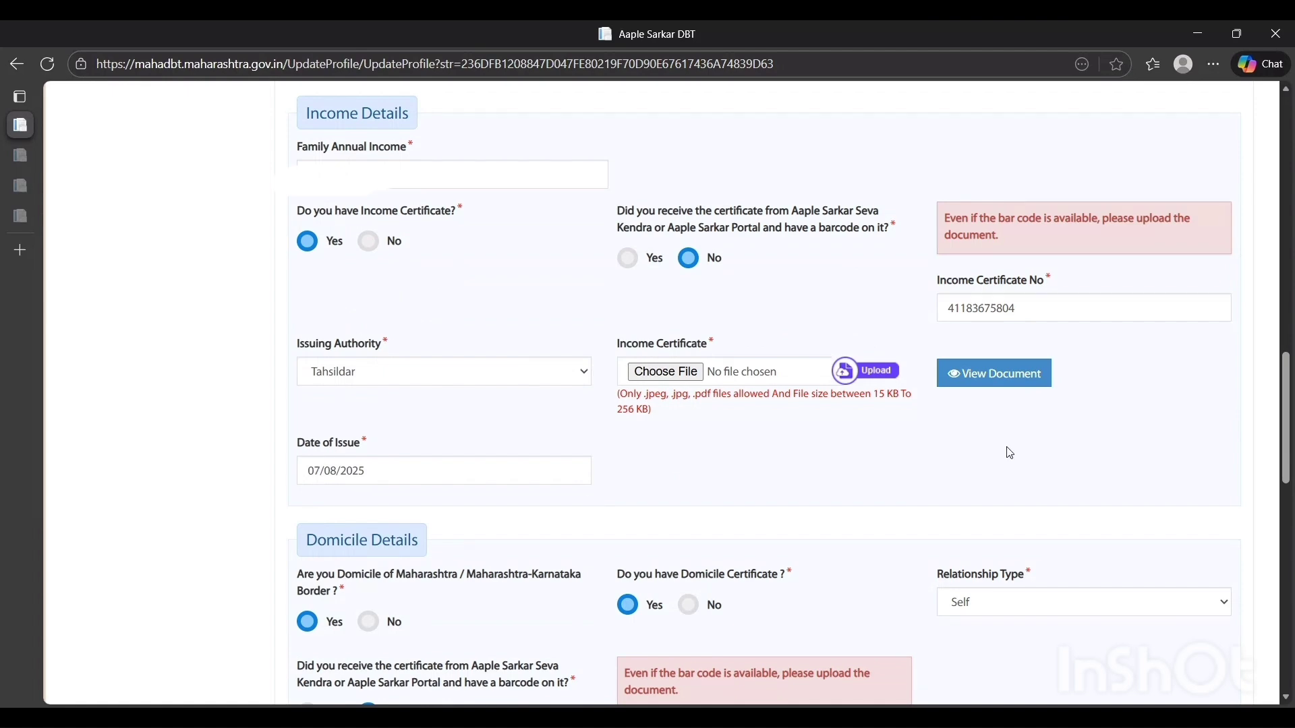
Examine the domicile certificate details and the salaried and disability answers under Personal Eligibility Details
{"action": "scroll", "coordinate": [1290, 412], "scroll_direction": "down", "scroll_amount": 4}
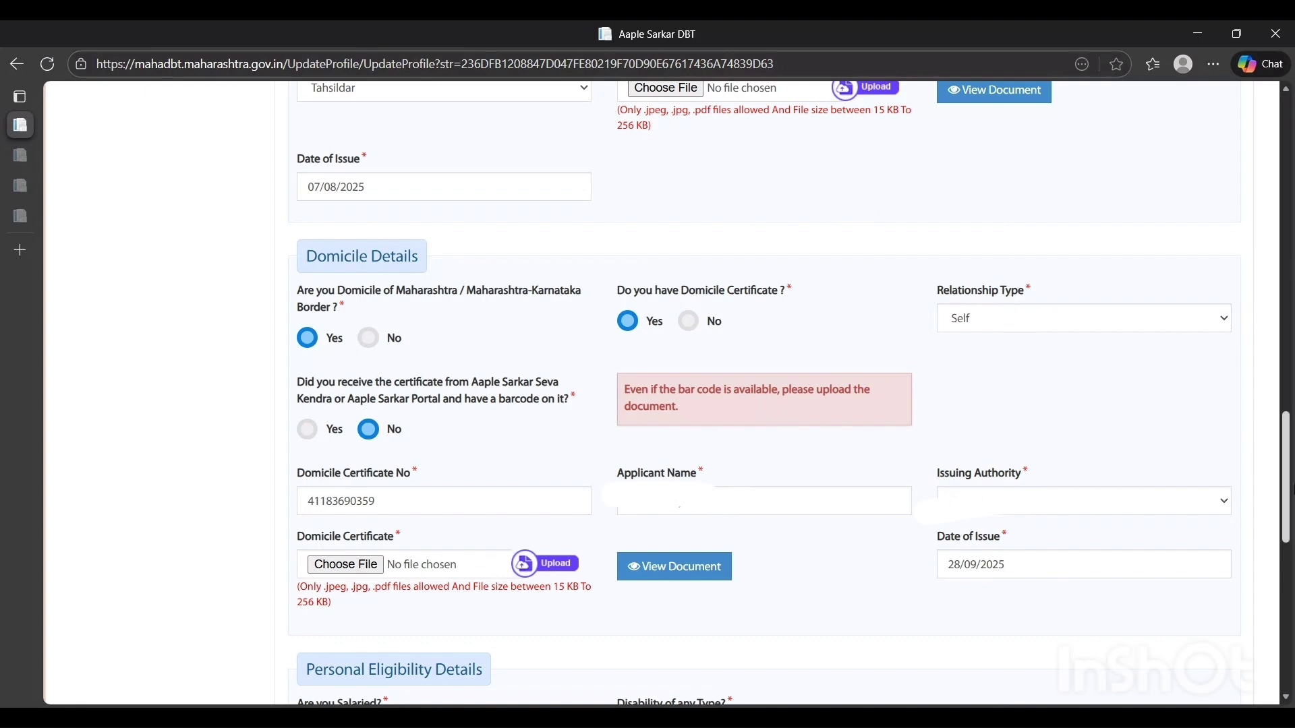
{"action": "scroll", "coordinate": [475, 293], "scroll_direction": "down", "scroll_amount": 2}
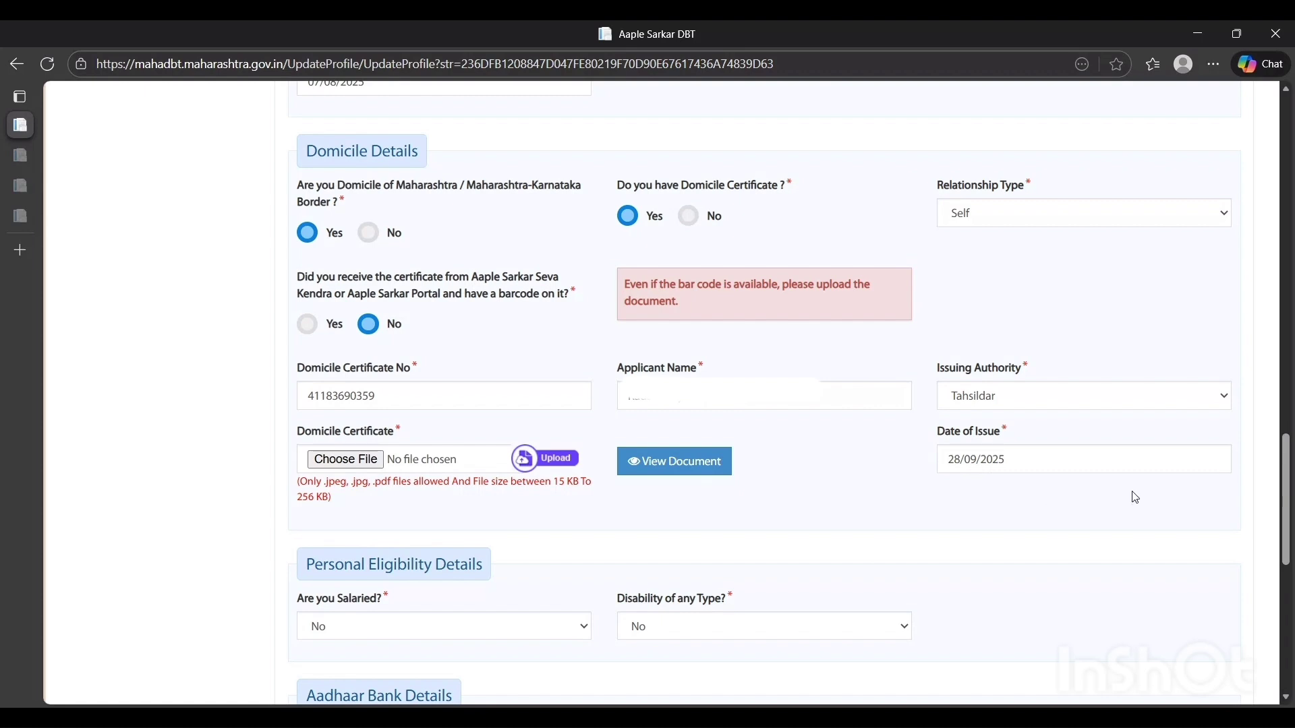
{"action": "scroll", "coordinate": [1245, 498], "scroll_direction": "down", "scroll_amount": 3}
{"action": "left_click_drag", "start_coordinate": [1294, 537], "coordinate": [1293, 545]}
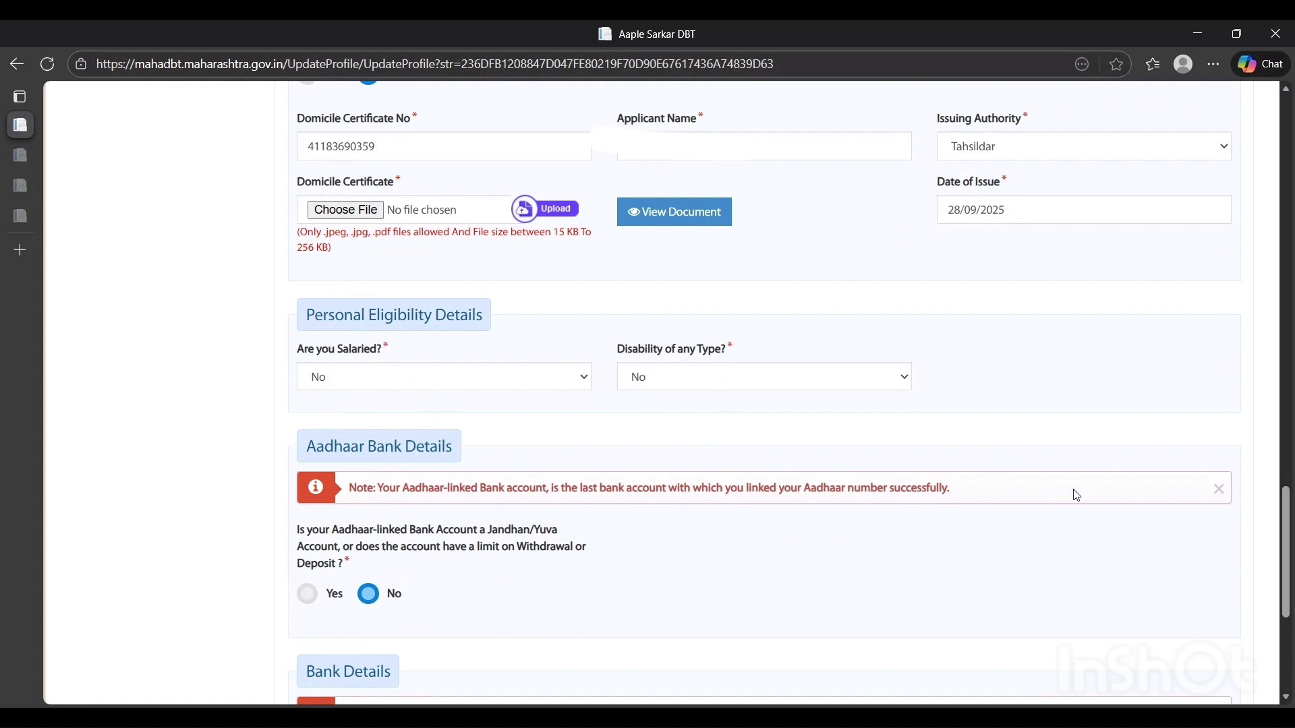
Check the Aadhaar bank and bank details, then save the Personal Information section and dismiss the alert
{"action": "scroll", "coordinate": [1150, 514], "scroll_direction": "down", "scroll_amount": 2}
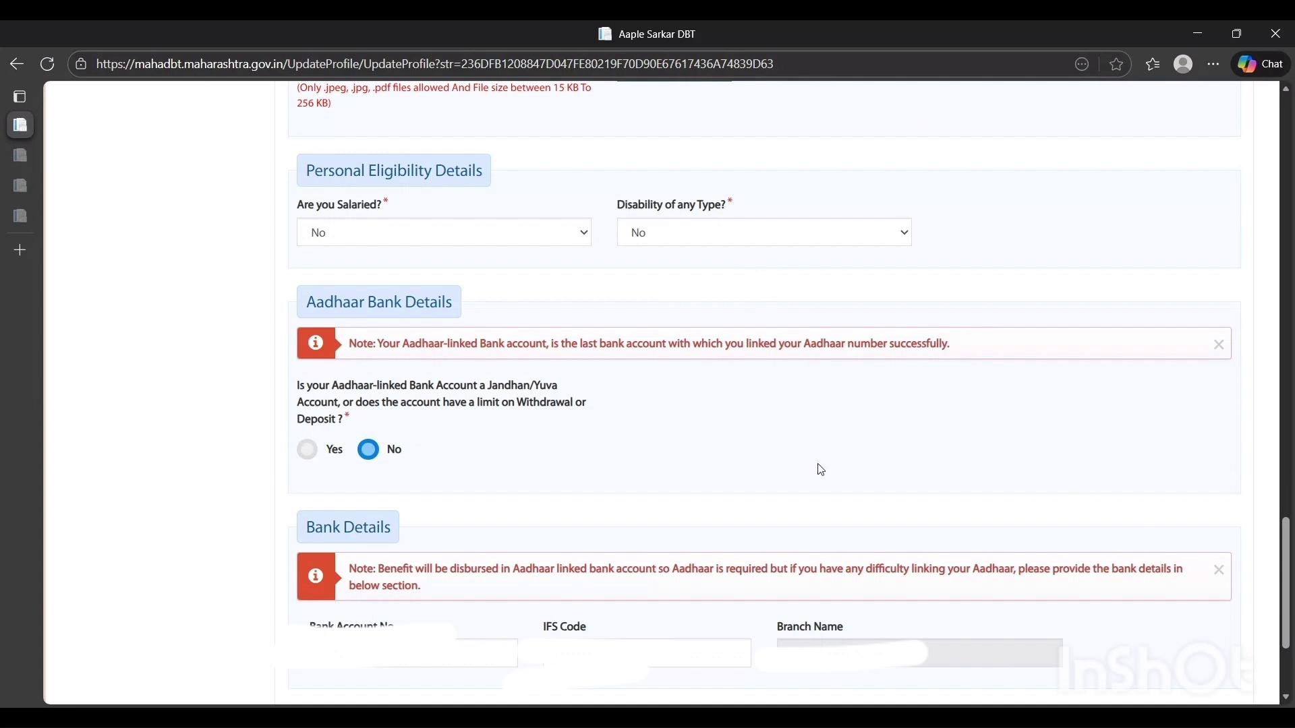
{"action": "scroll", "coordinate": [1286, 580], "scroll_direction": "down", "scroll_amount": 3}
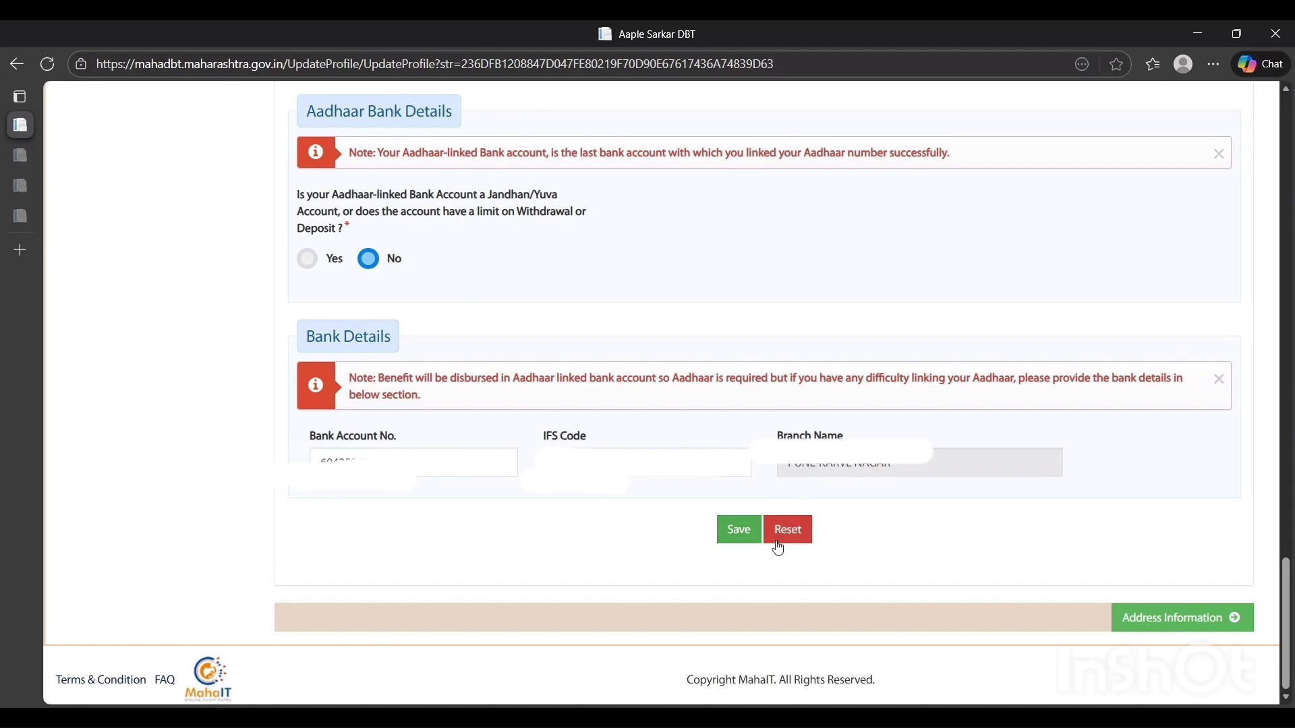
{"action": "left_click", "coordinate": [740, 532]}
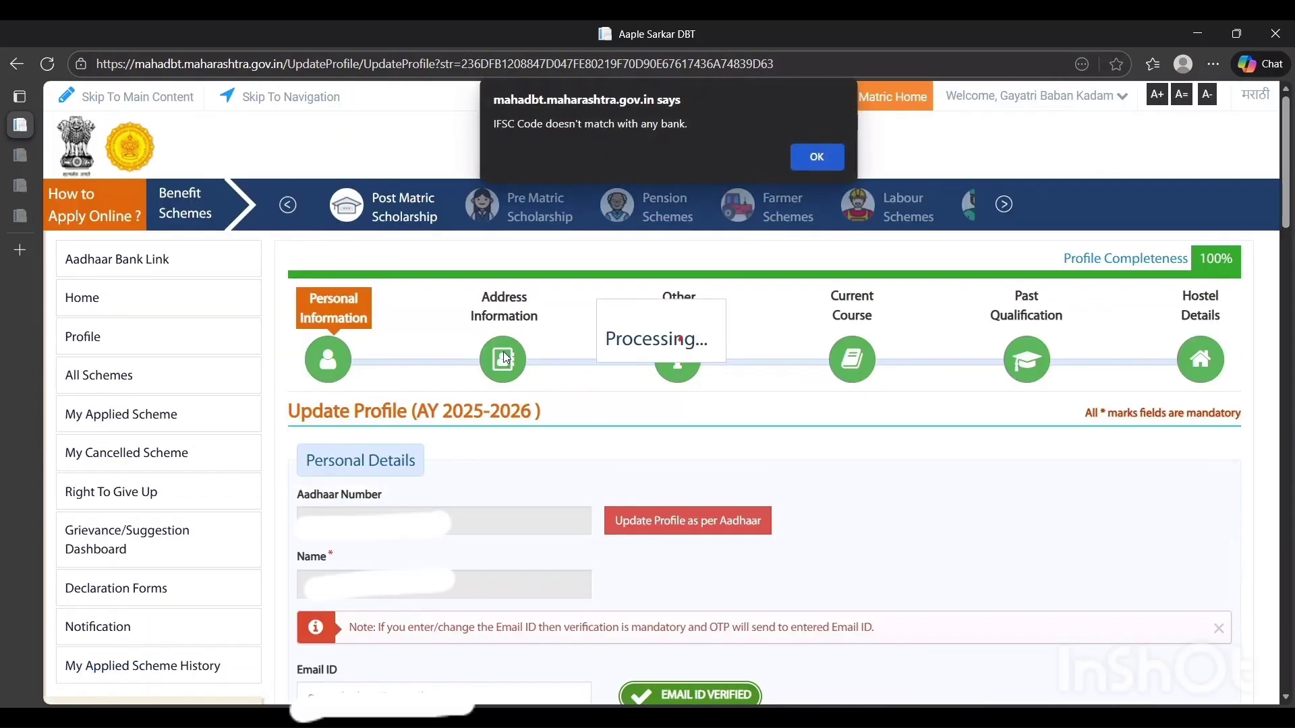
{"action": "left_click", "coordinate": [829, 161]}
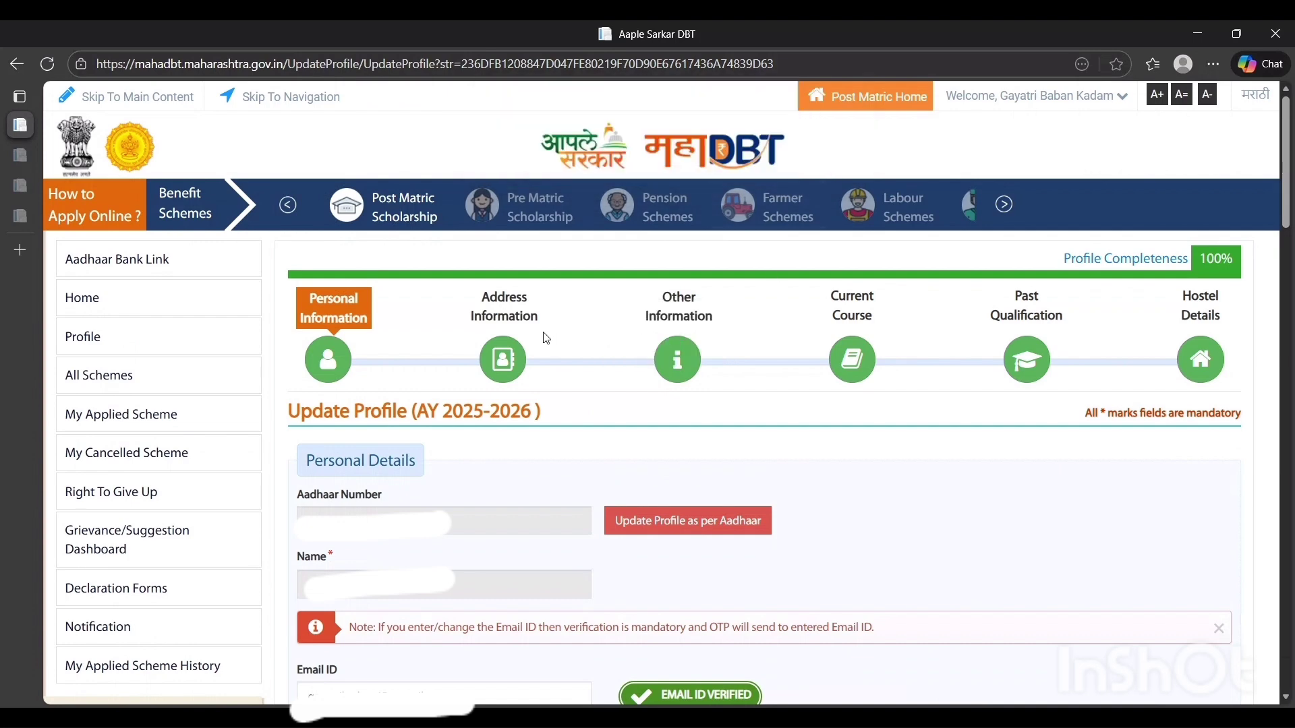
Open the Address Information section, check the permanent and correspondence address details, and save them
{"action": "left_click", "coordinate": [494, 363]}
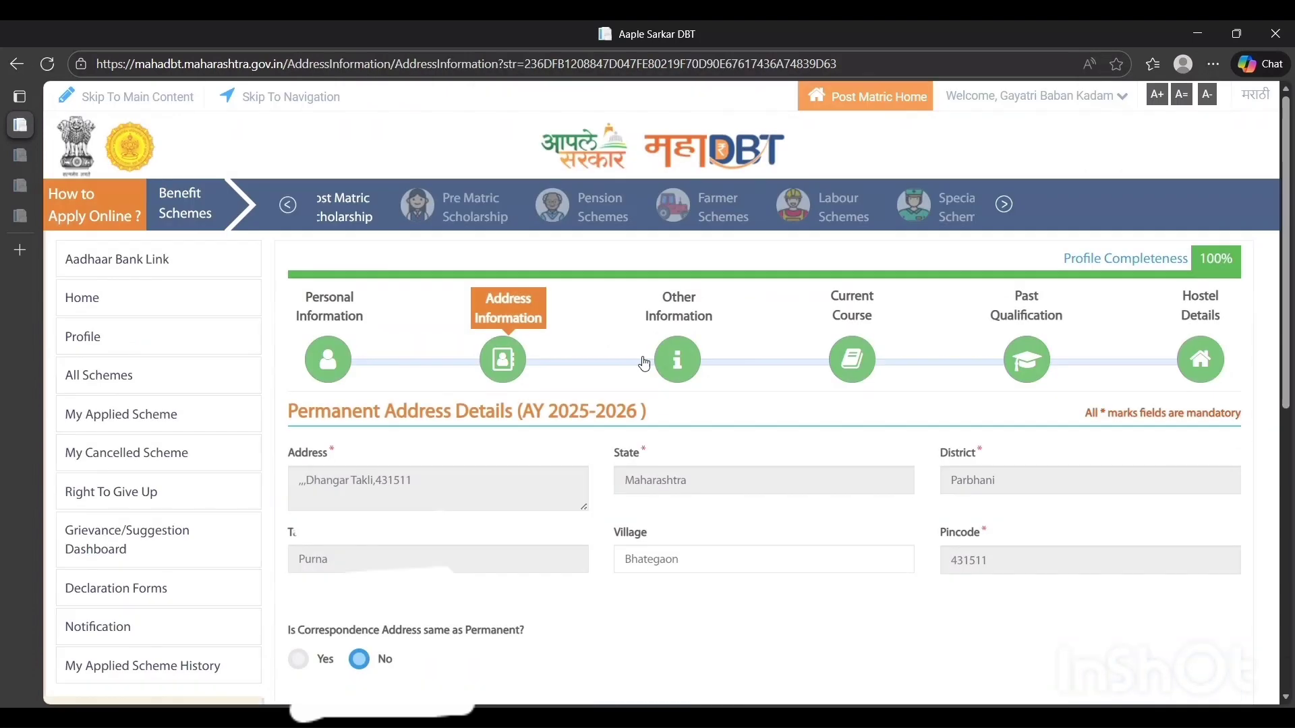
{"action": "left_click_drag", "start_coordinate": [1293, 229], "coordinate": [1294, 306]}
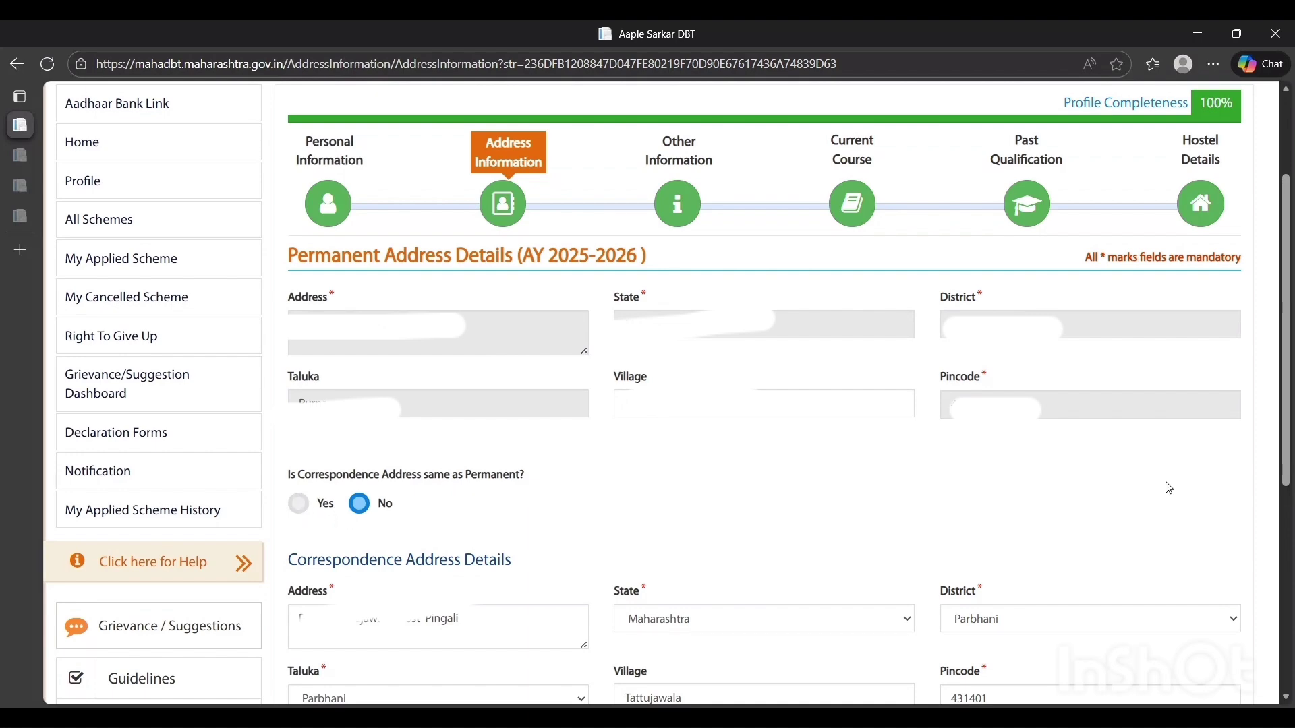
{"action": "scroll", "coordinate": [1169, 488], "scroll_direction": "down", "scroll_amount": 2}
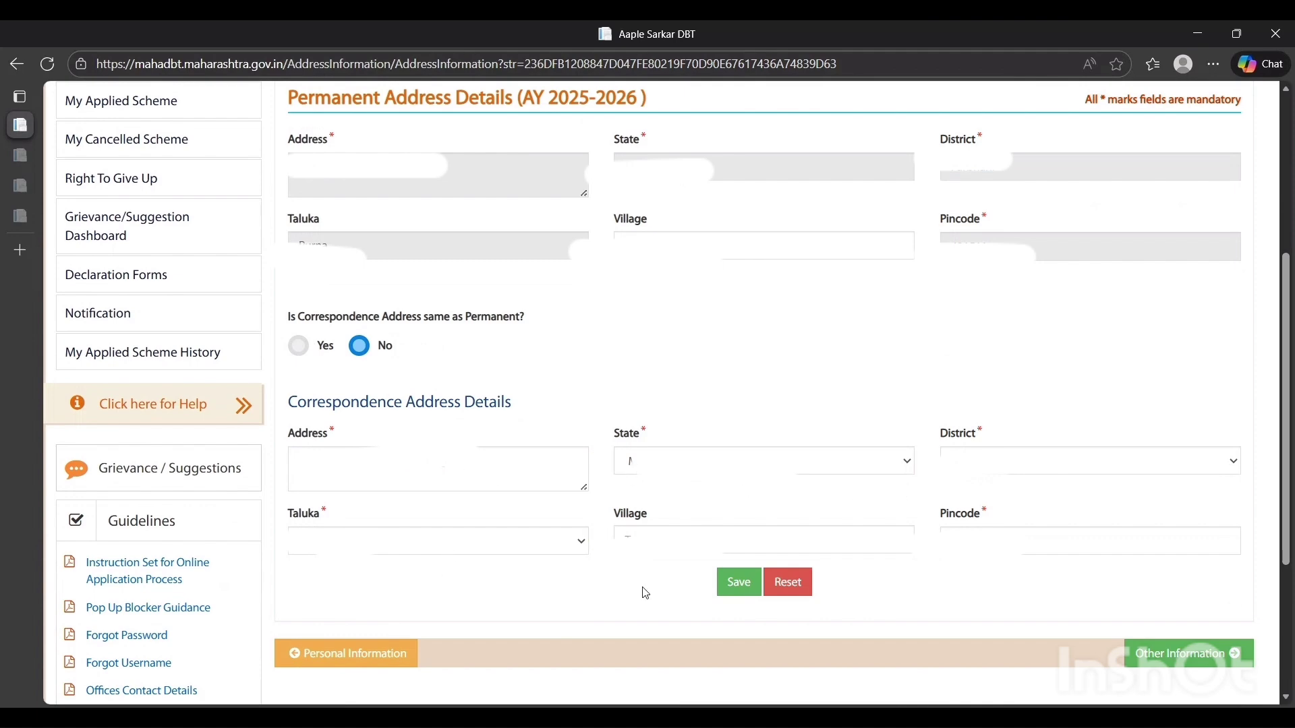
{"action": "left_click", "coordinate": [748, 594]}
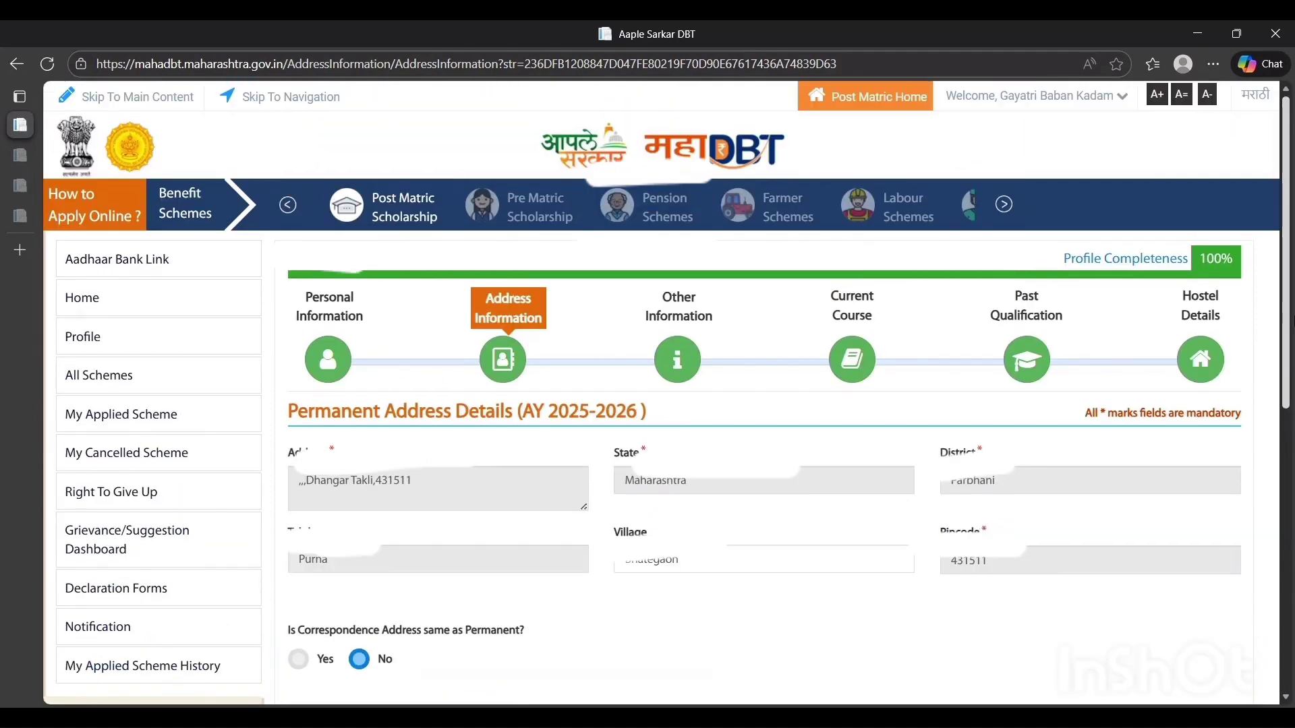
Open the Other Information section and review the parents' alive status, names, occupations and salaried answers
{"action": "left_click", "coordinate": [689, 365]}
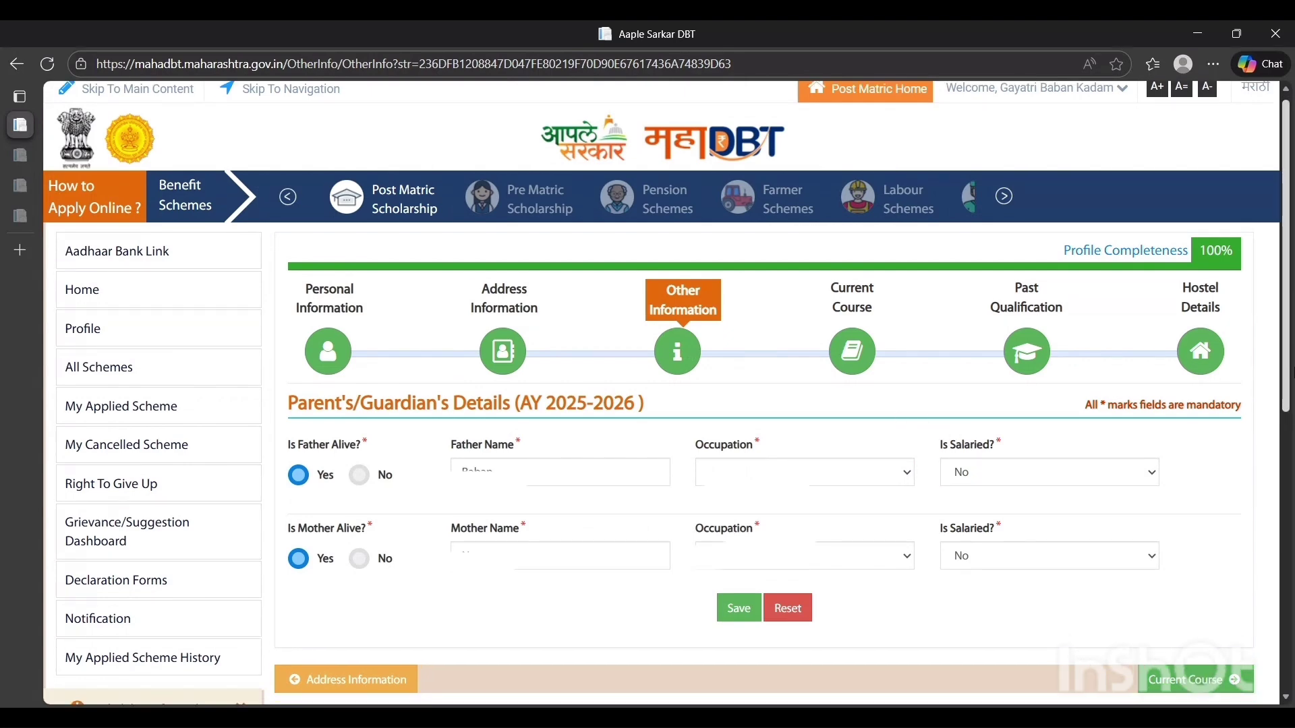
{"action": "scroll", "coordinate": [400, 570], "scroll_direction": "down", "scroll_amount": 1}
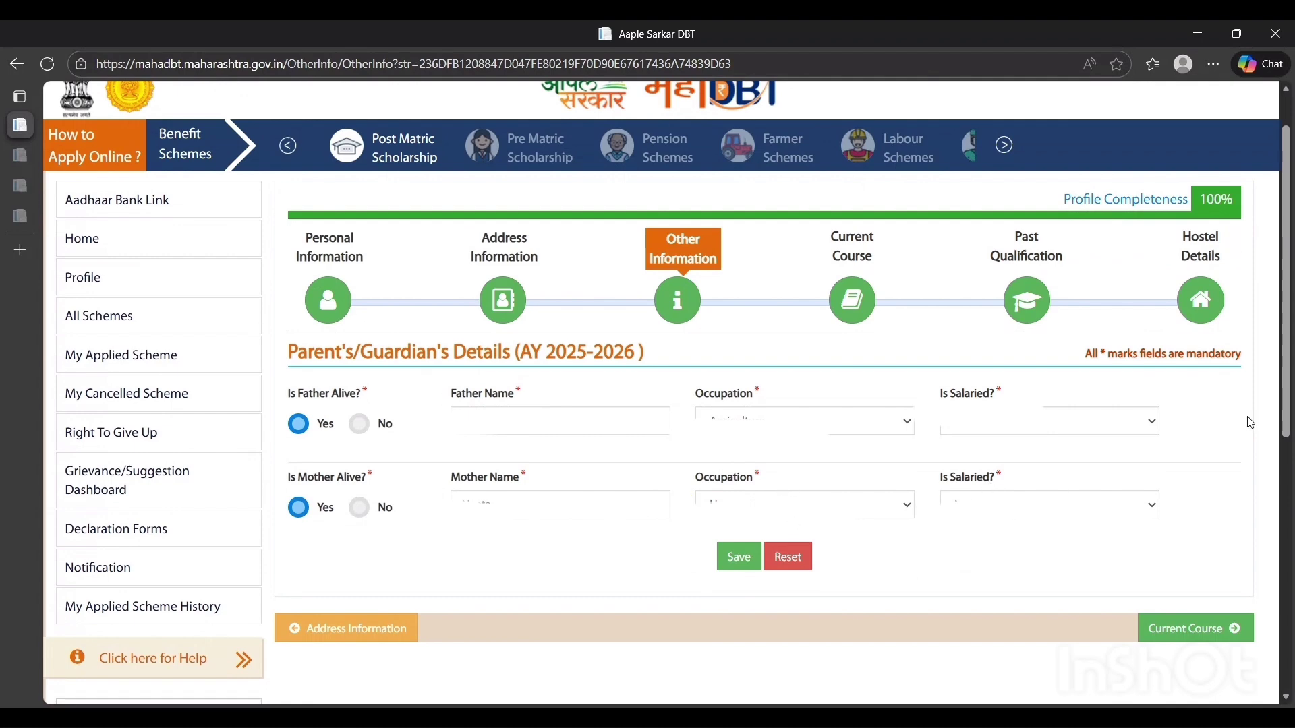
{"action": "scroll", "coordinate": [1251, 422], "scroll_direction": "down", "scroll_amount": 2}
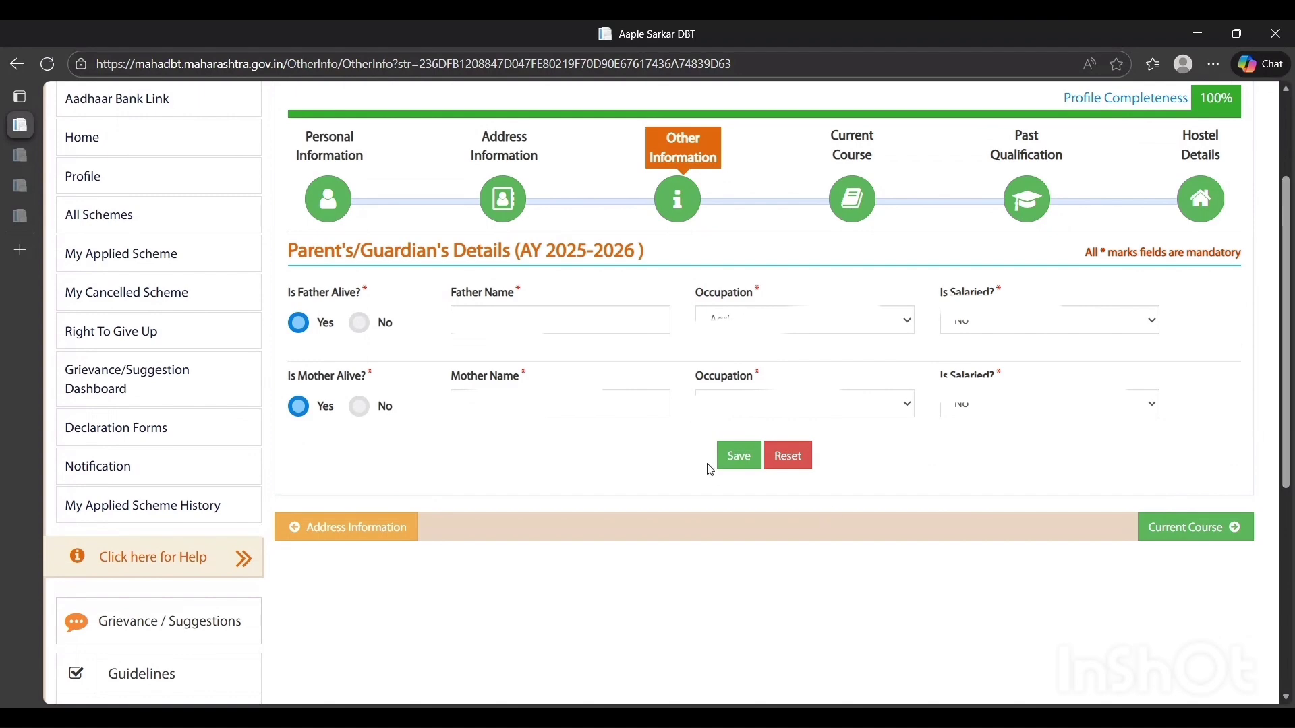
{"action": "left_click_drag", "start_coordinate": [1293, 364], "coordinate": [1293, 223]}
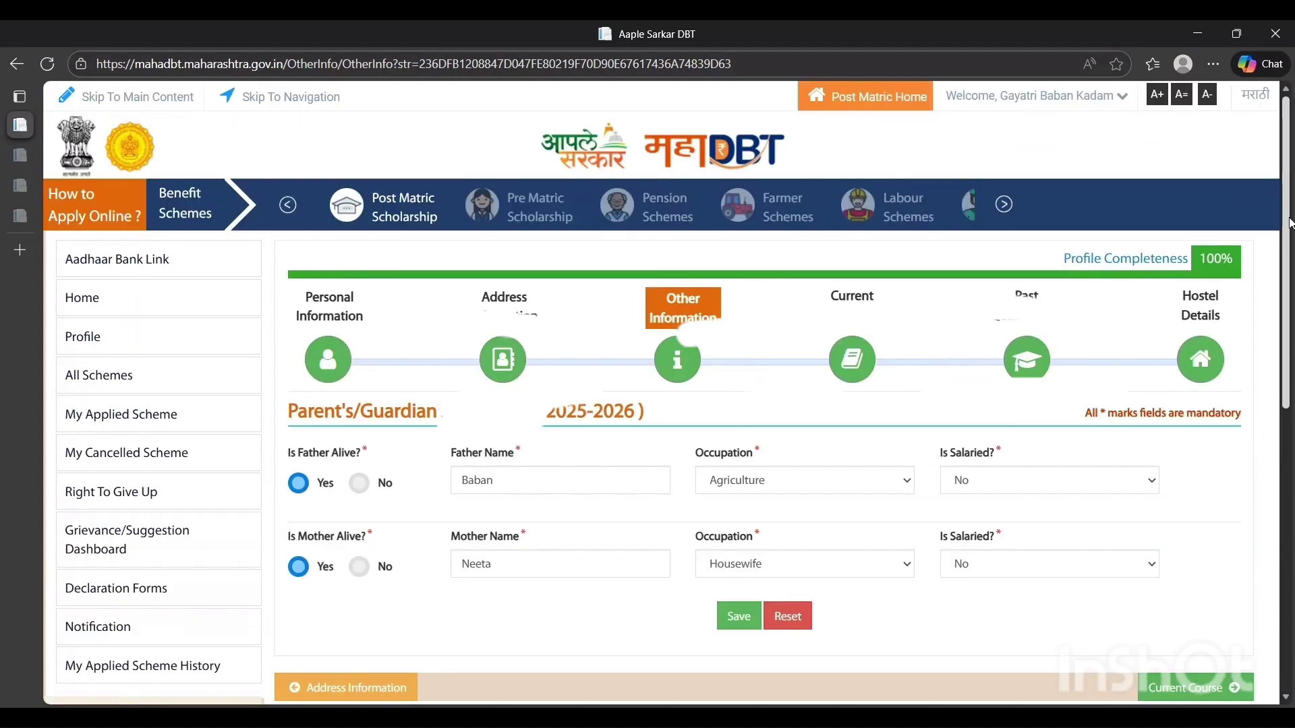
Open the Current Course section and read its instructions and the admission year, institute, qualification level, stream and course fields
{"action": "left_click", "coordinate": [855, 371]}
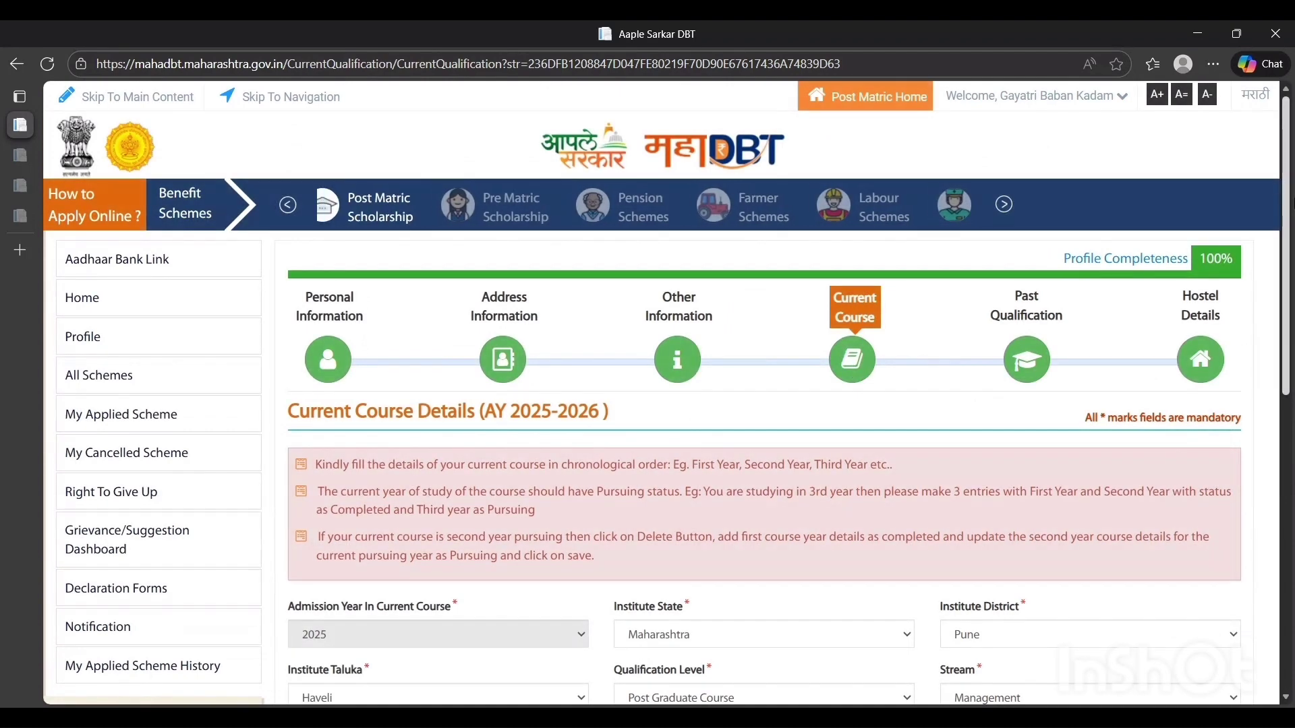
{"action": "scroll", "coordinate": [1292, 282], "scroll_direction": "down", "scroll_amount": 3}
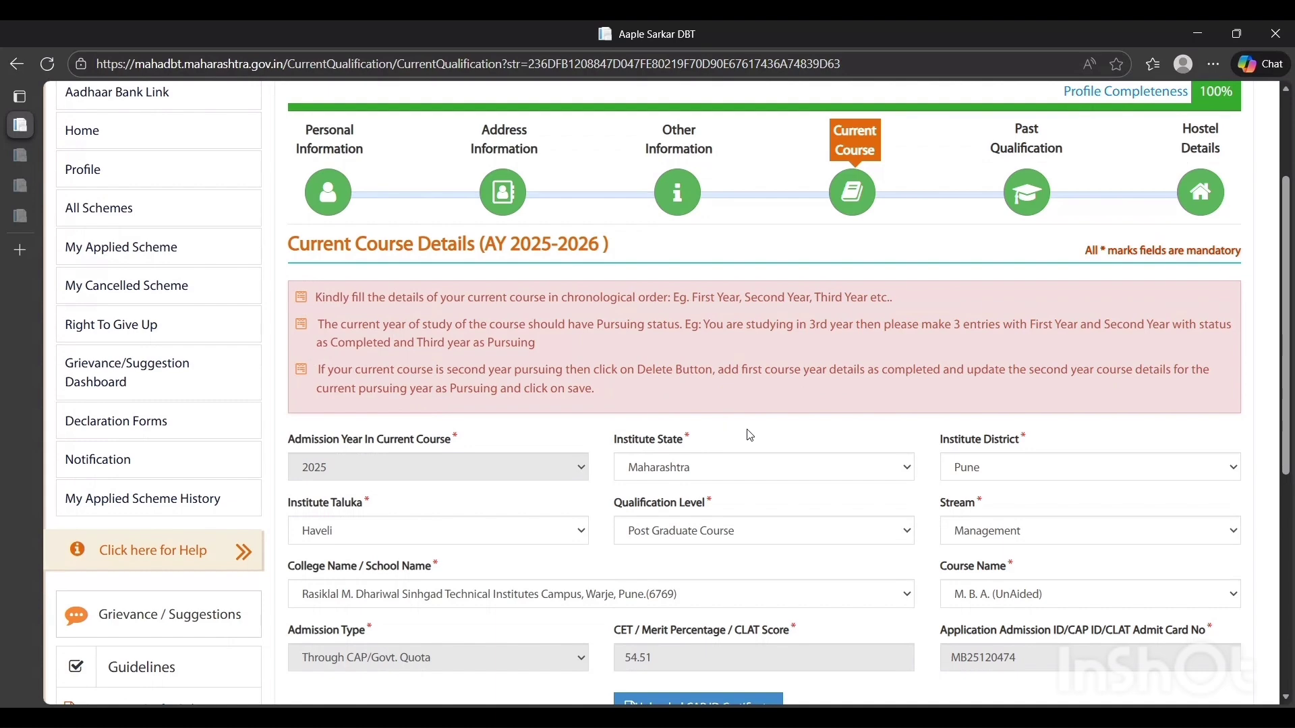
{"action": "scroll", "coordinate": [1268, 379], "scroll_direction": "down", "scroll_amount": 2}
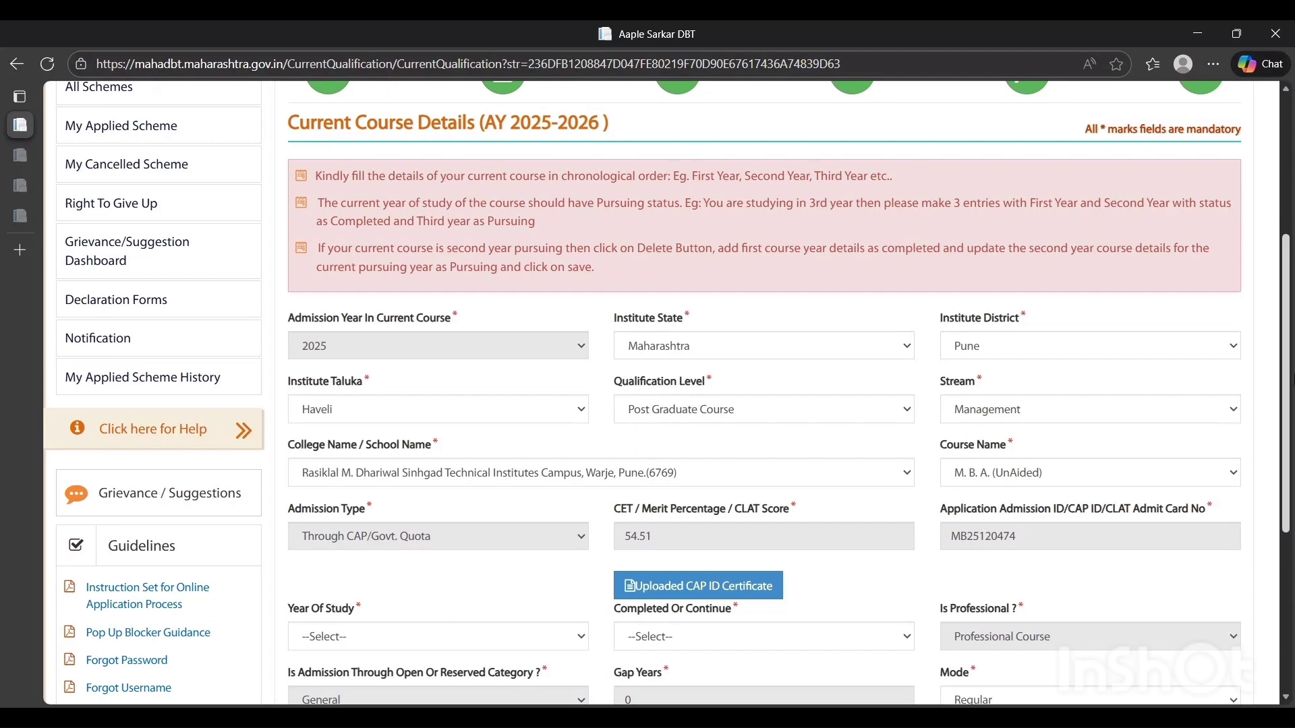
{"action": "scroll", "coordinate": [559, 452], "scroll_direction": "down", "scroll_amount": 1}
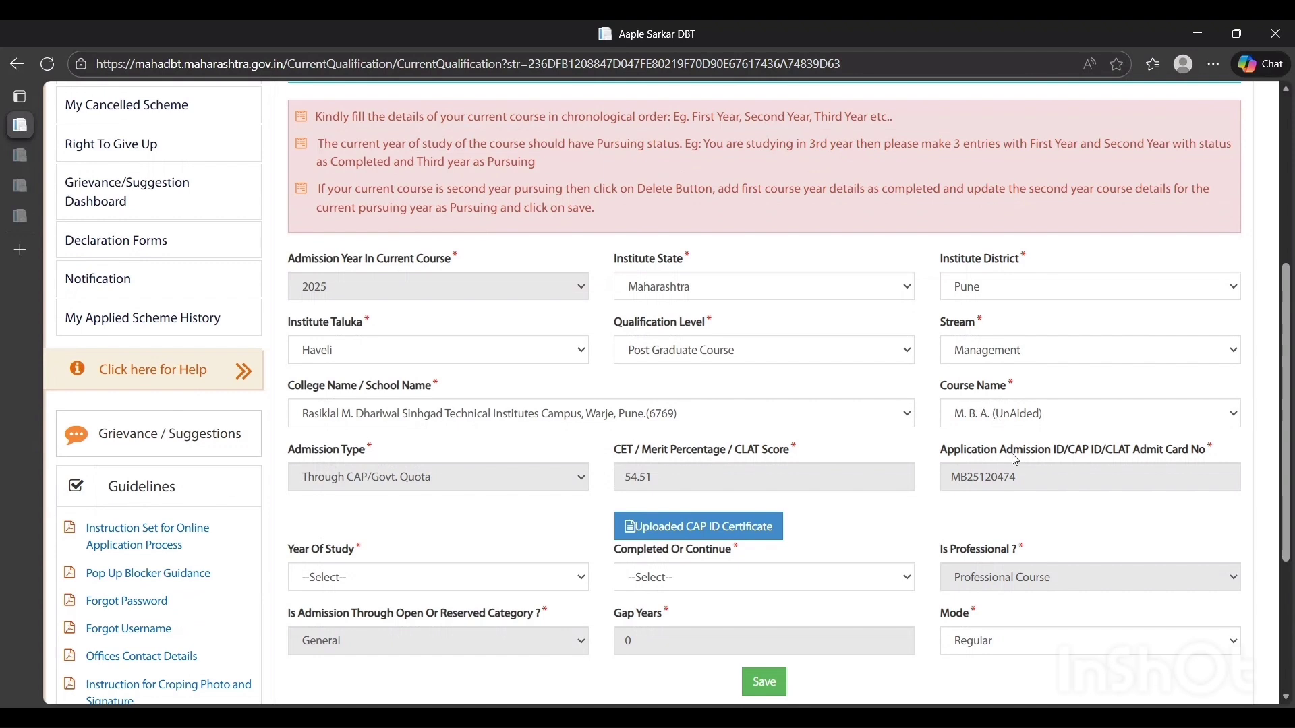
Examine the admission type, CET/merit percentage and application admission ID fields, including the uploaded CAP ID certificate
{"action": "double_click", "coordinate": [334, 452]}
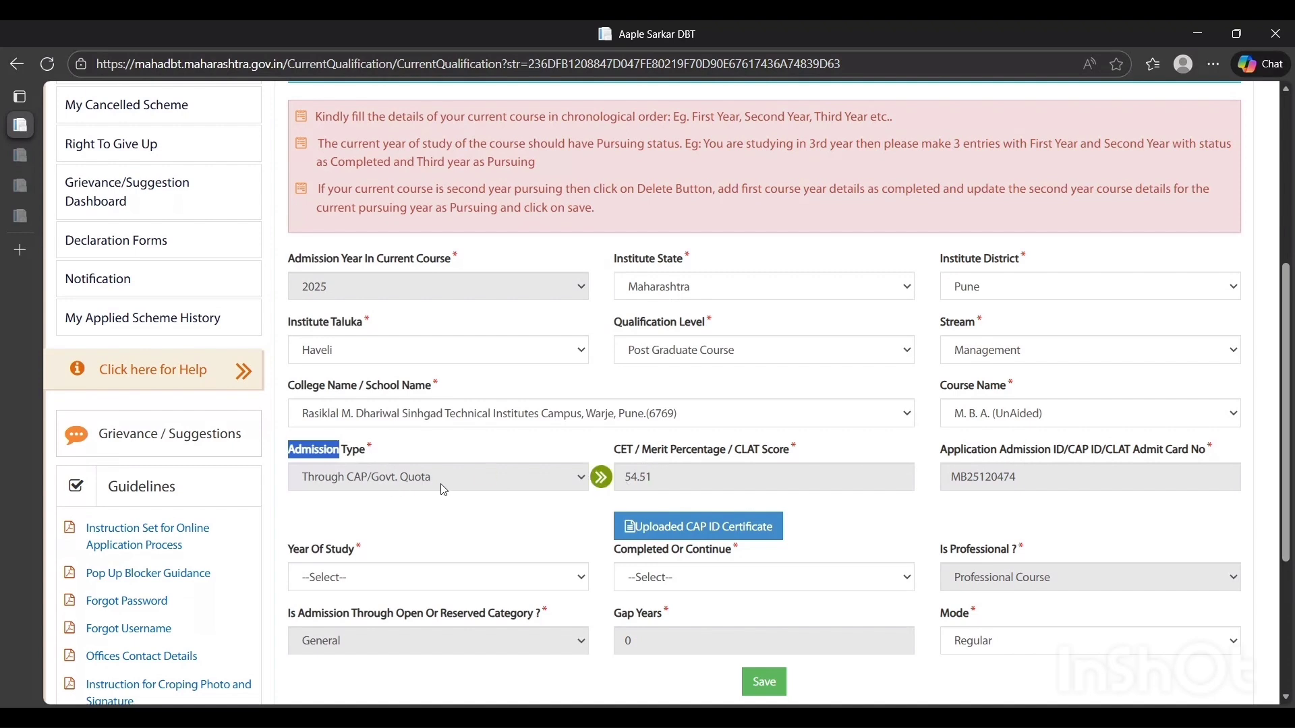
{"action": "double_click", "coordinate": [715, 451]}
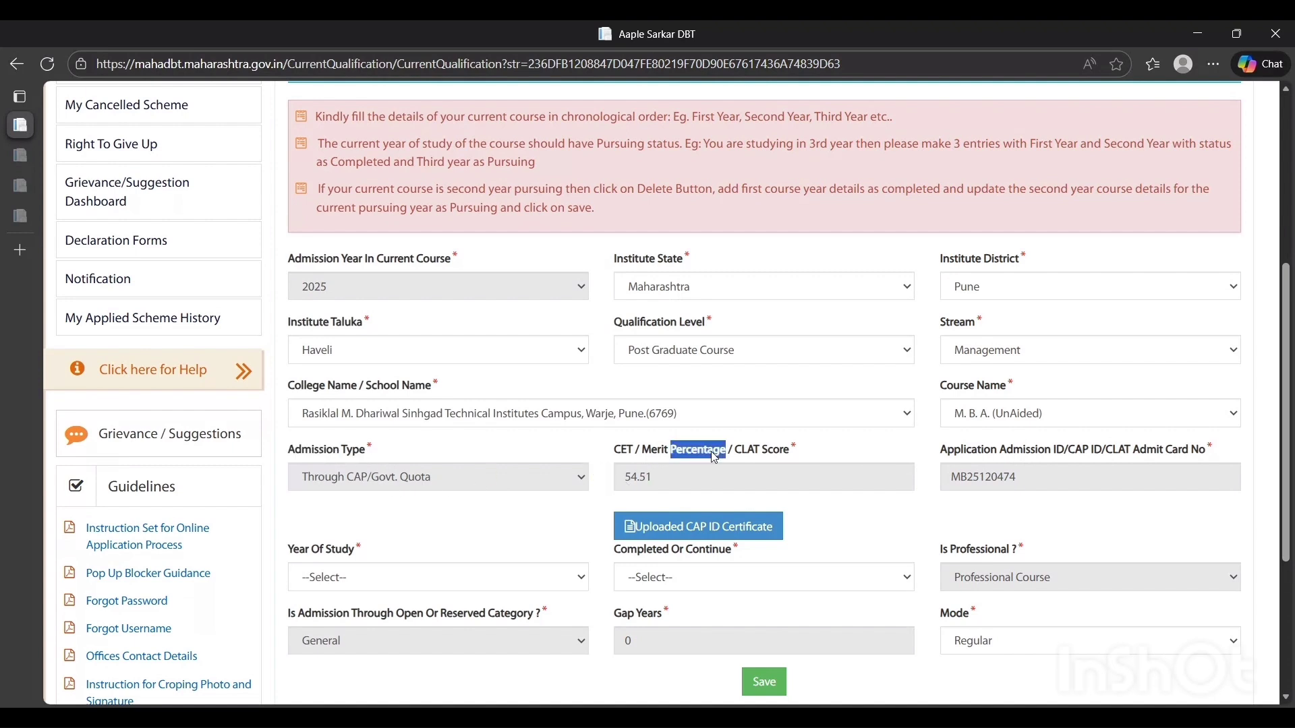
{"action": "double_click", "coordinate": [1013, 456]}
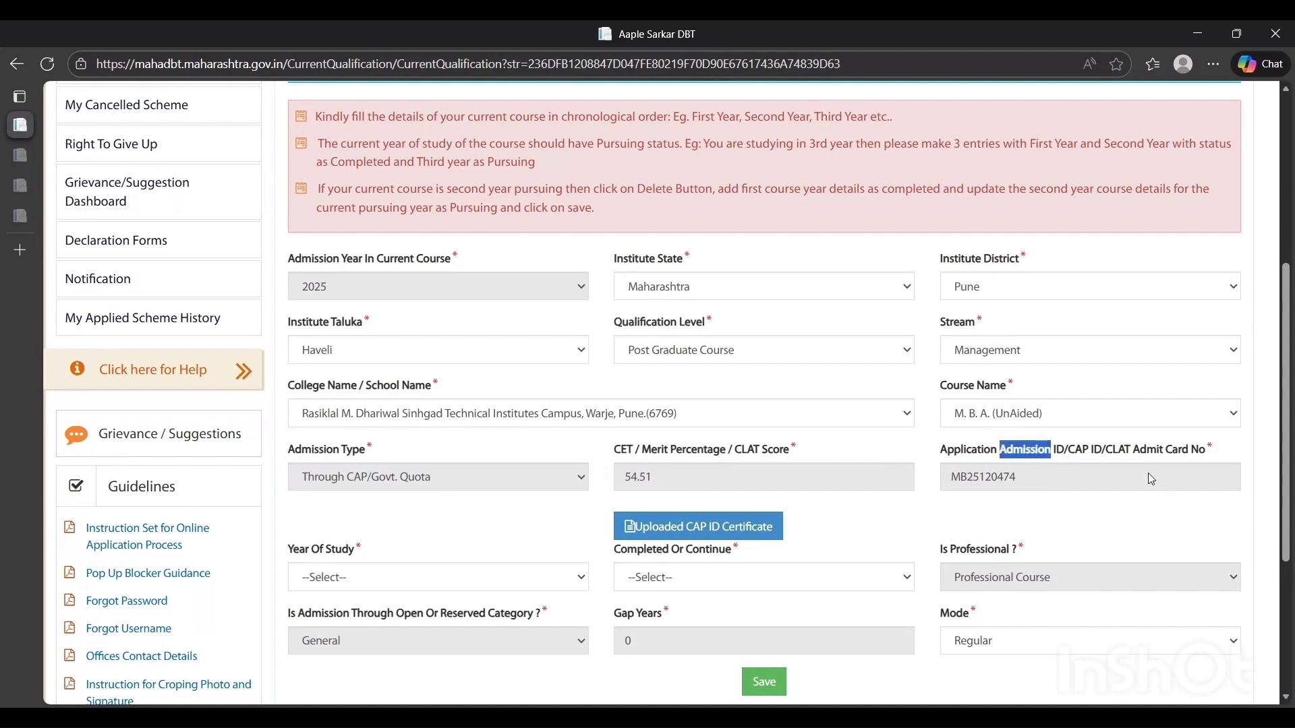
{"action": "scroll", "coordinate": [1079, 466], "scroll_direction": "down", "scroll_amount": 2}
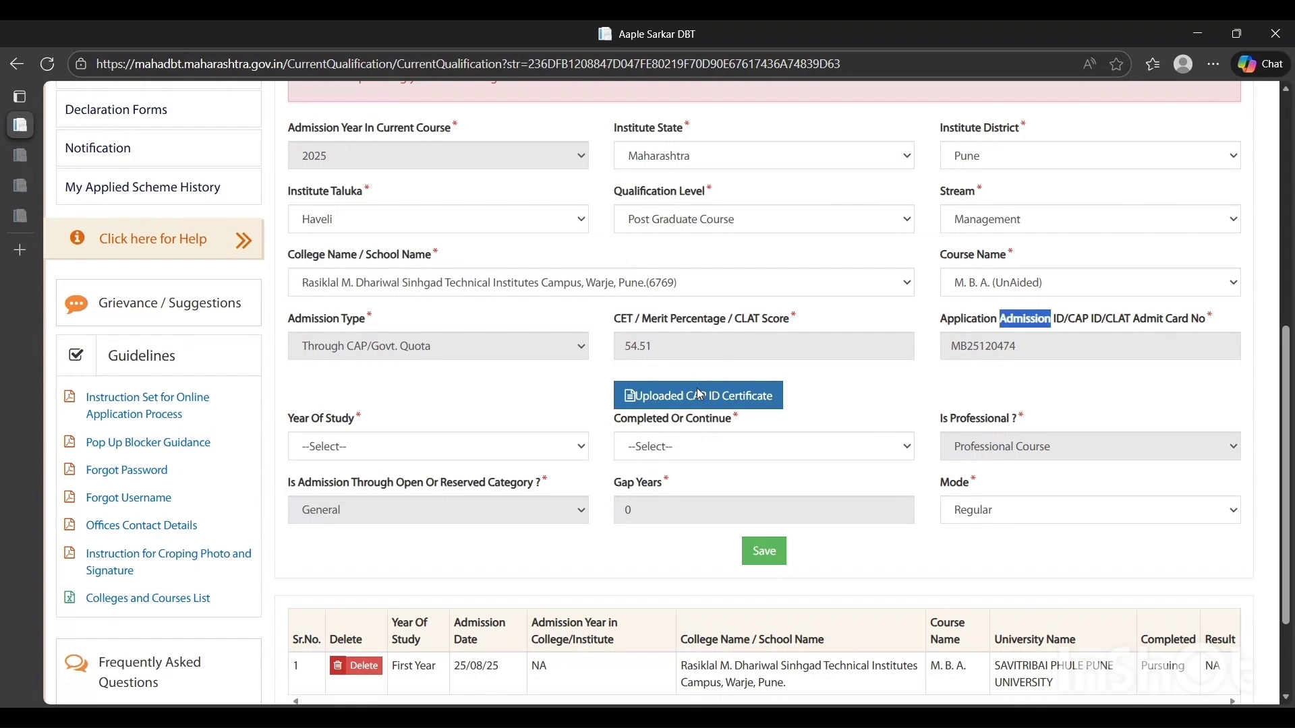
Set the current course's year of study to First Year and its status to First Year Pursuing
{"action": "left_click", "coordinate": [324, 423]}
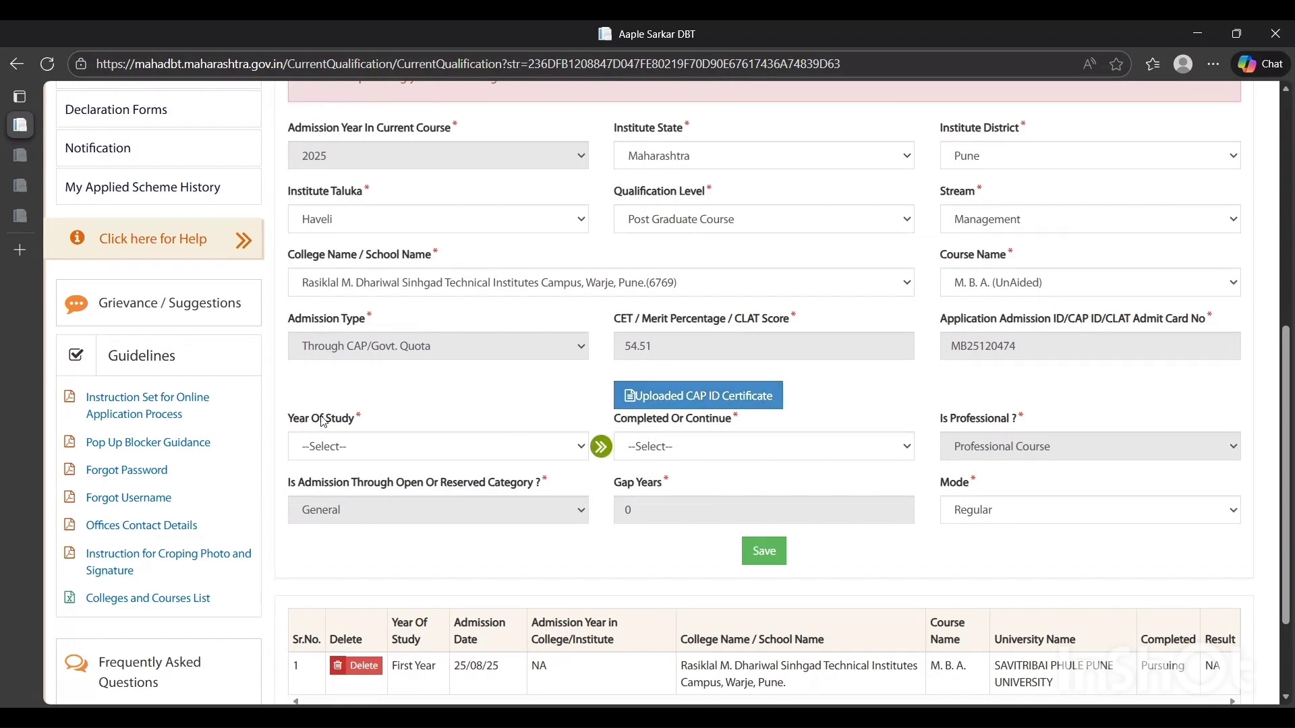
{"action": "double_click", "coordinate": [324, 423]}
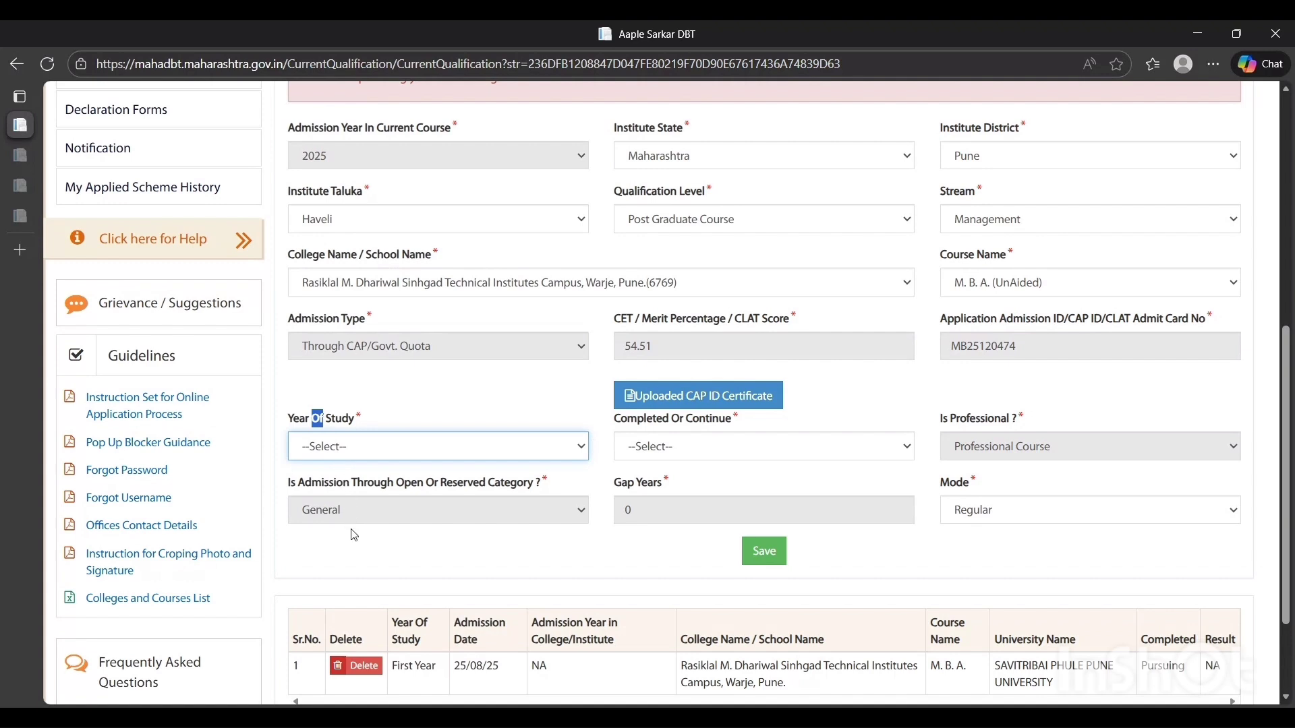
{"action": "key", "text": "Down"}
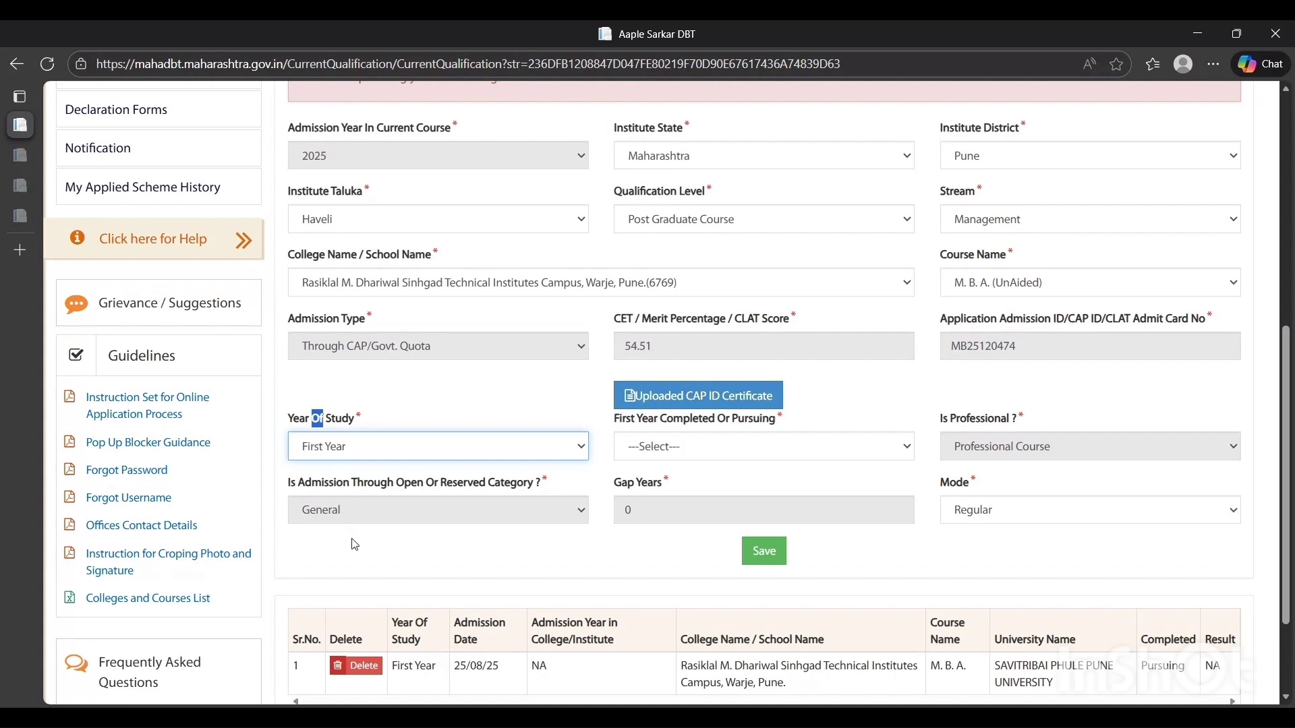
{"action": "key", "text": "Tab"}
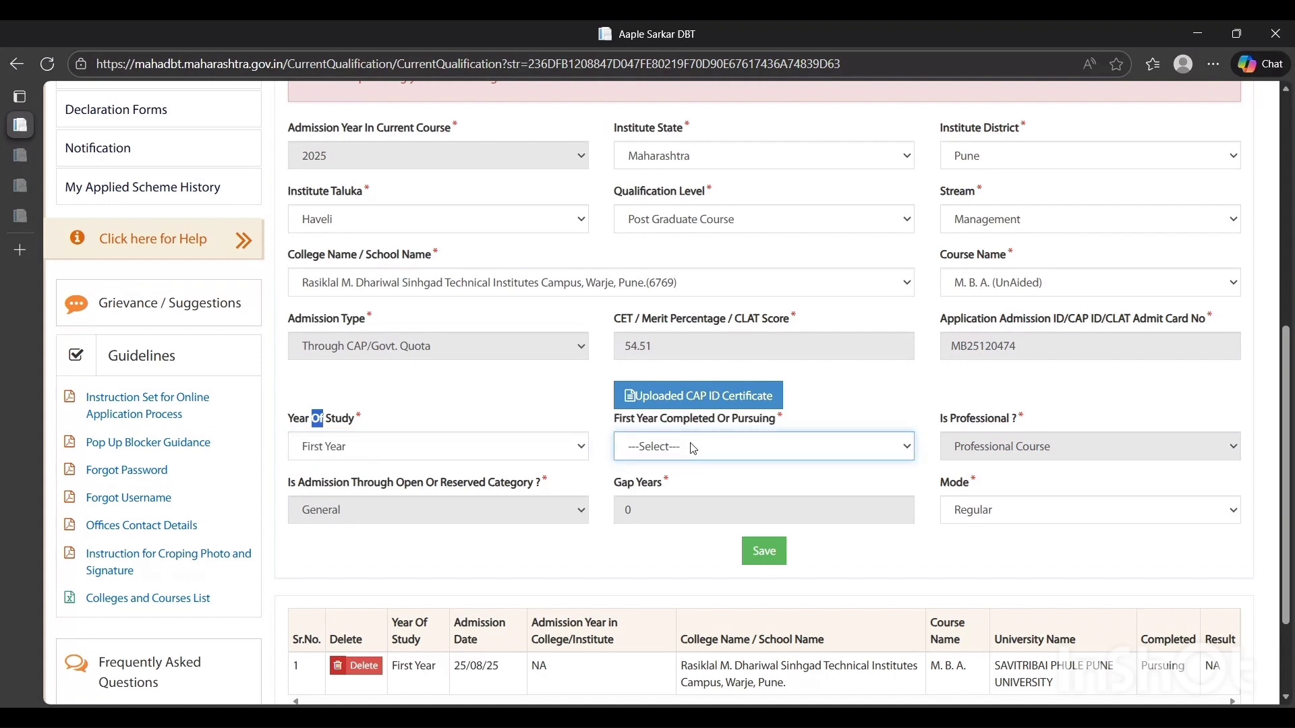
{"action": "key", "text": "Down"}
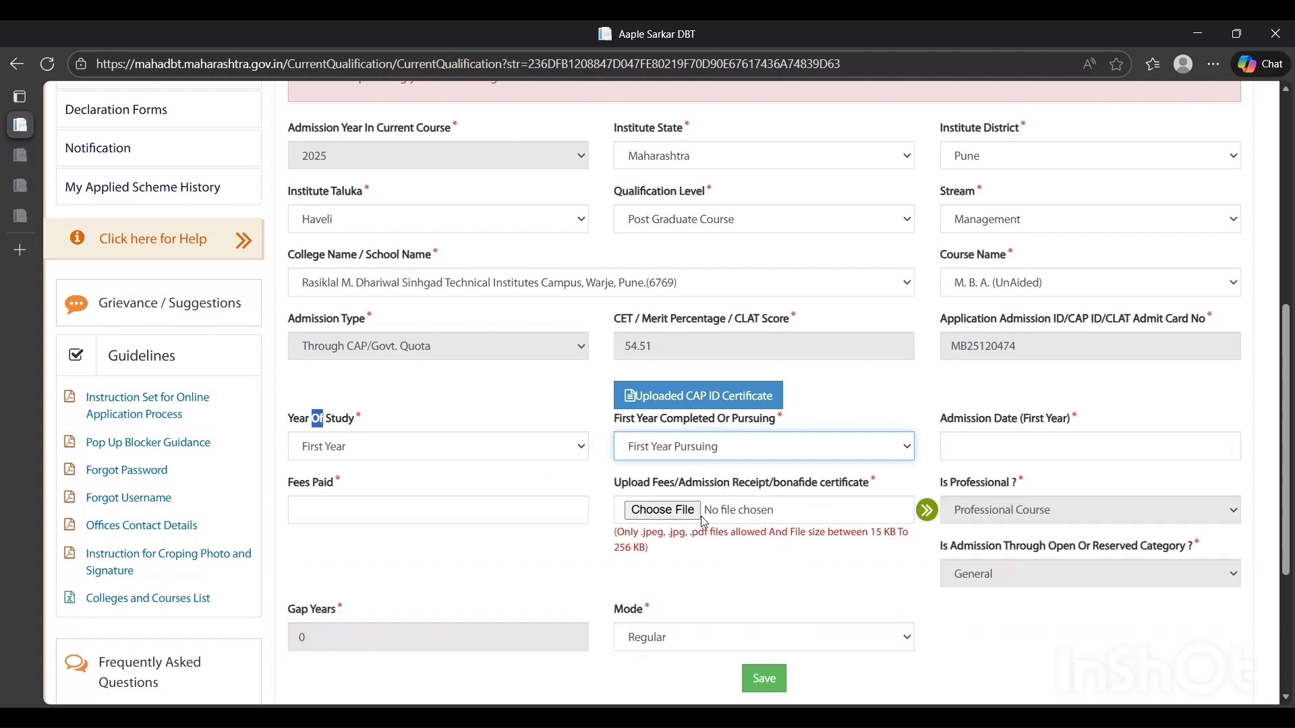
Examine the first-year admission date calendar, the fees paid field and the professional course entry
{"action": "left_click", "coordinate": [969, 450]}
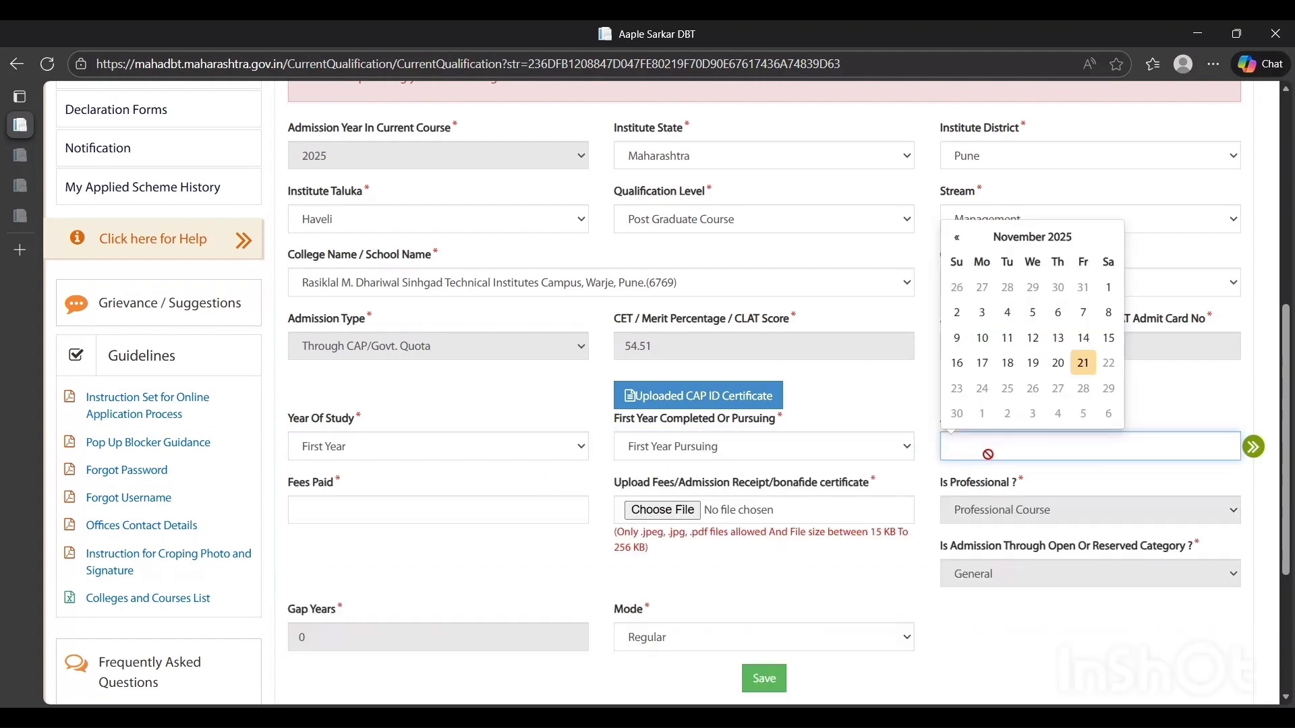
{"action": "left_click", "coordinate": [352, 511]}
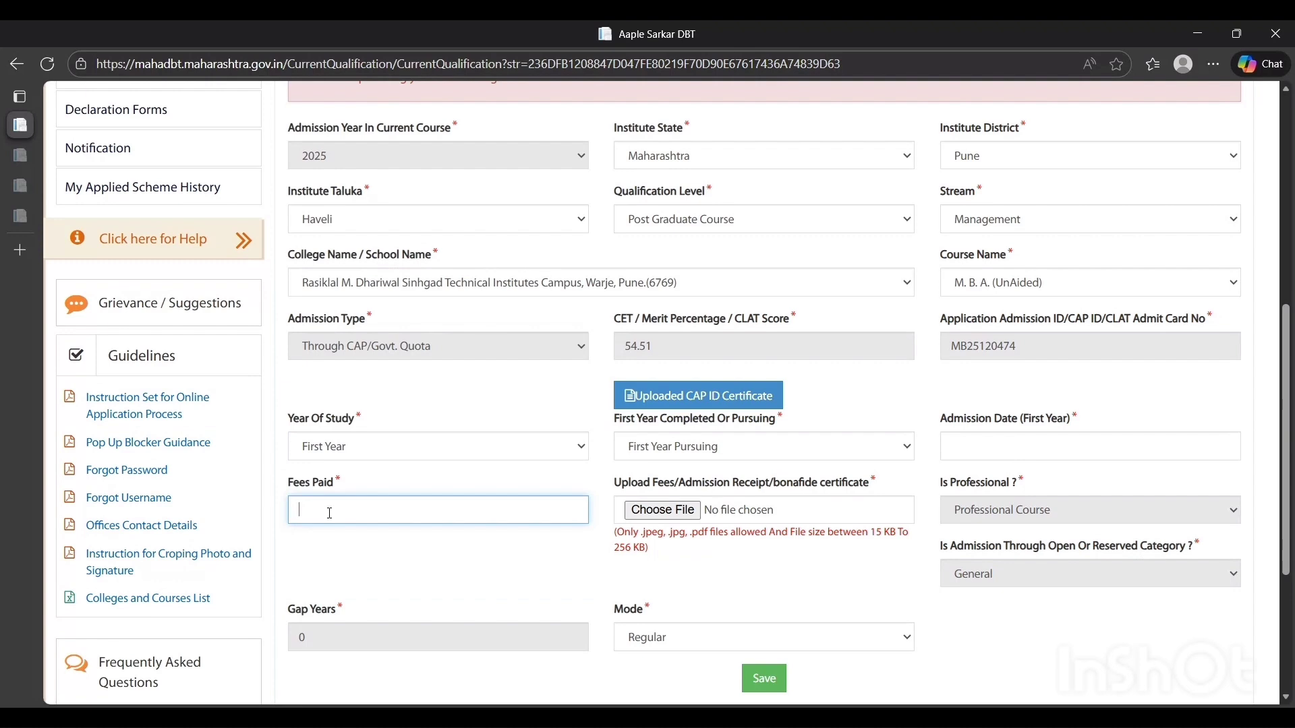
{"action": "triple_click", "coordinate": [315, 484]}
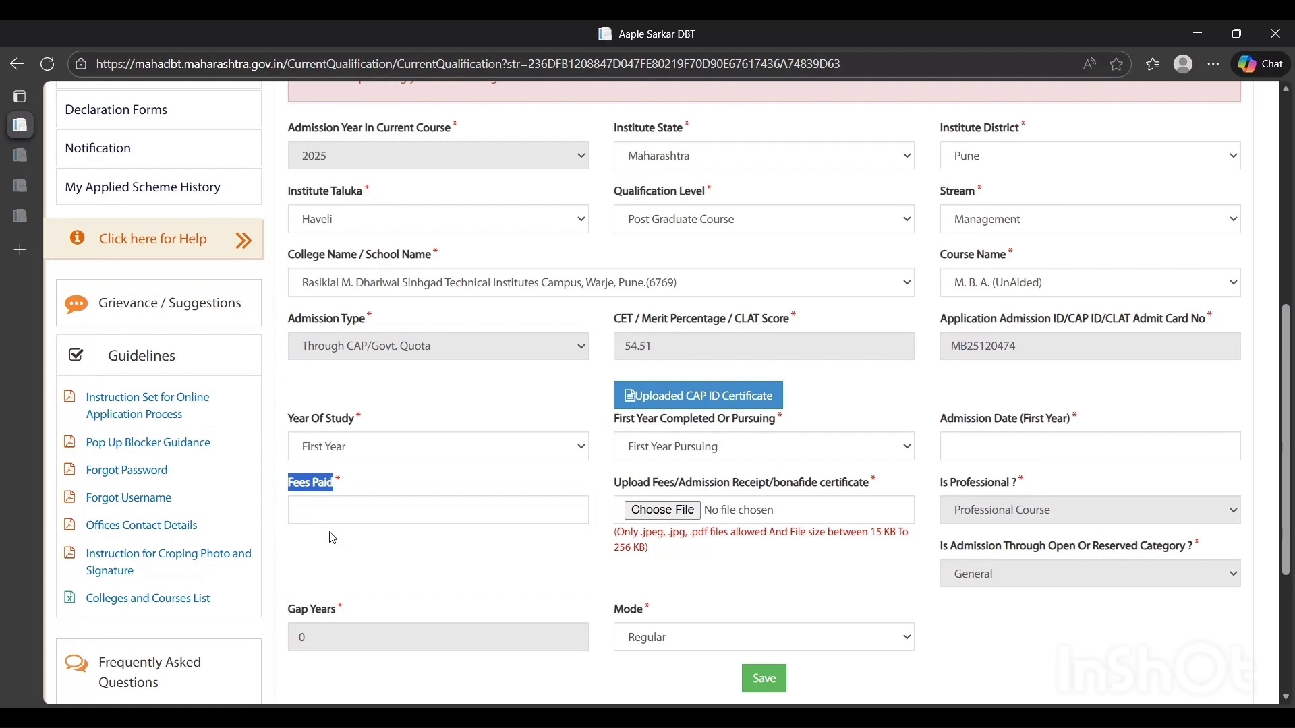
{"action": "double_click", "coordinate": [997, 484]}
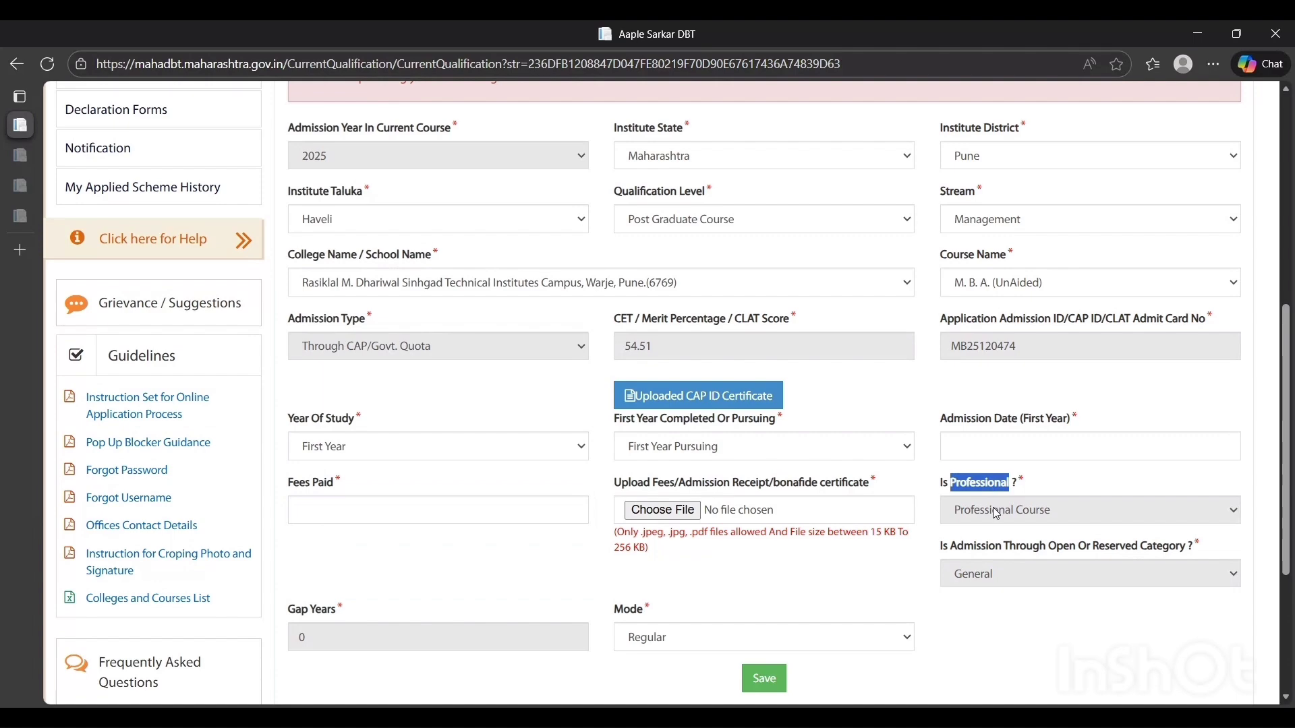
{"action": "scroll", "coordinate": [998, 499], "scroll_direction": "down", "scroll_amount": 2}
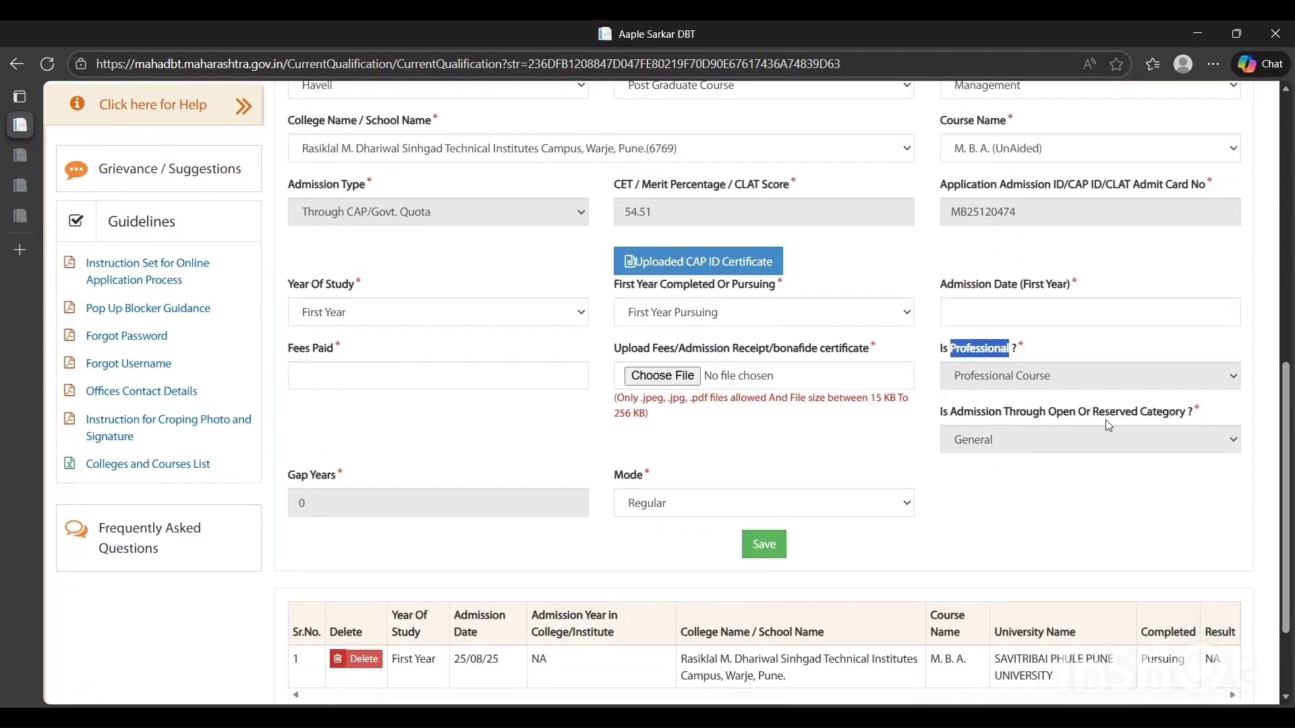
Check the gap years and mode fields, and view the table of recorded course years below the form
{"action": "left_click", "coordinate": [345, 507]}
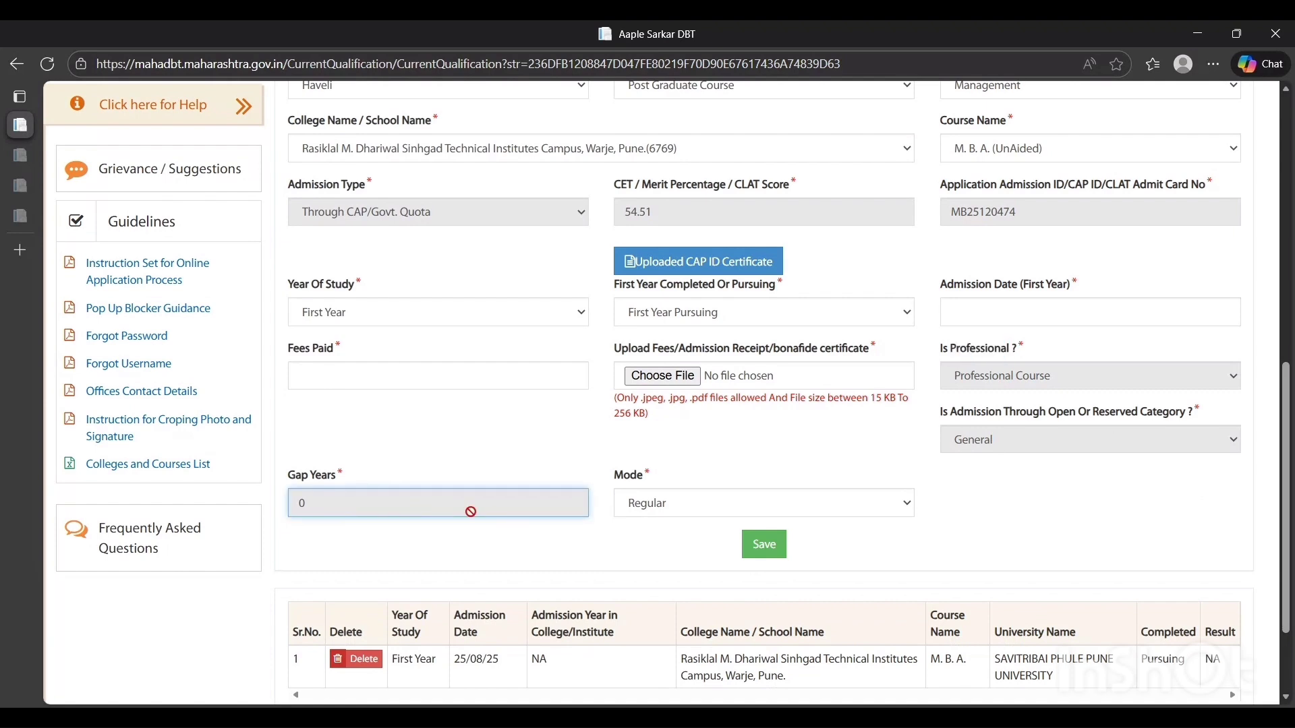
{"action": "key", "text": "ctrl+a"}
{"action": "left_click", "coordinate": [499, 519]}
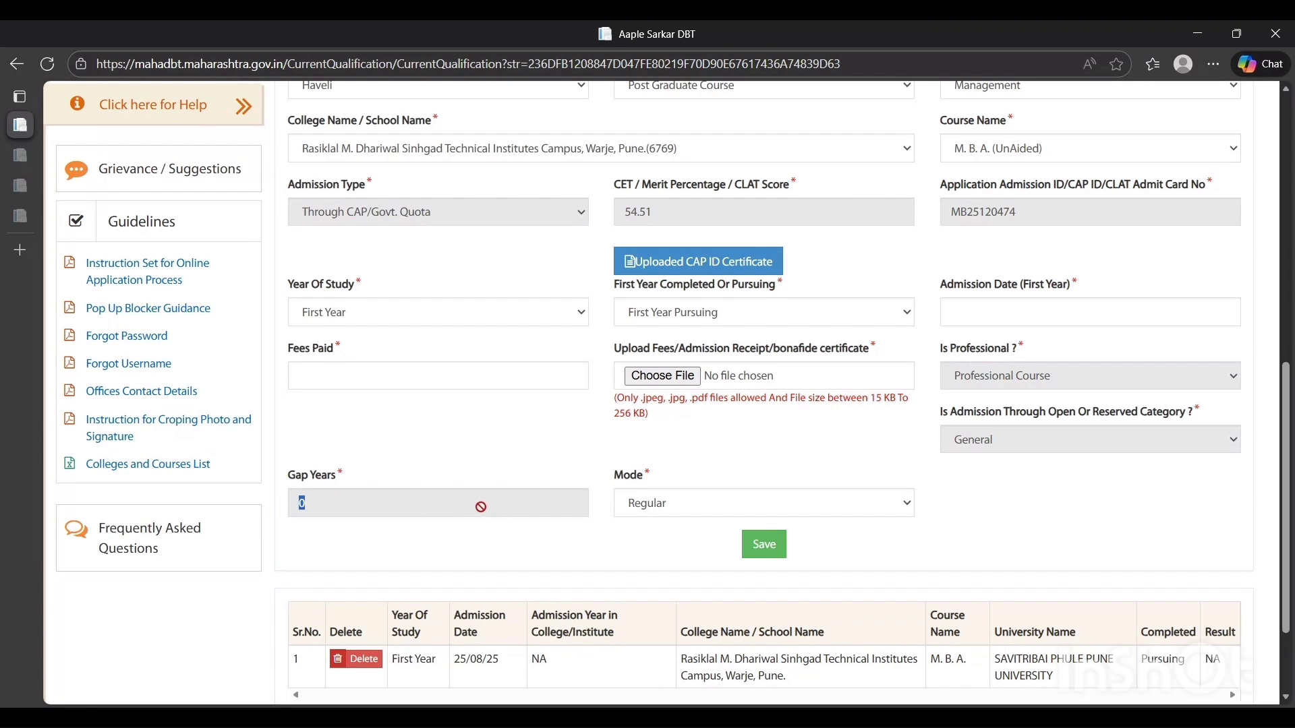
{"action": "left_click", "coordinate": [481, 507]}
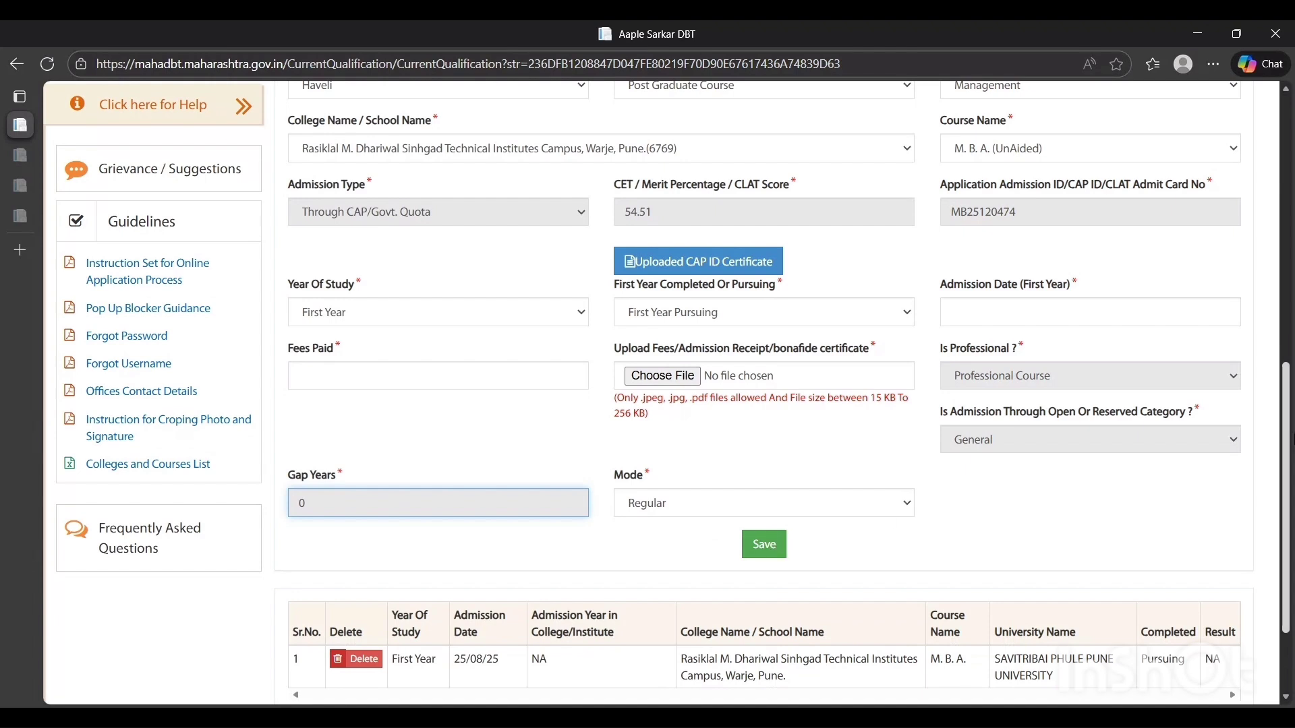
{"action": "left_click", "coordinate": [871, 506]}
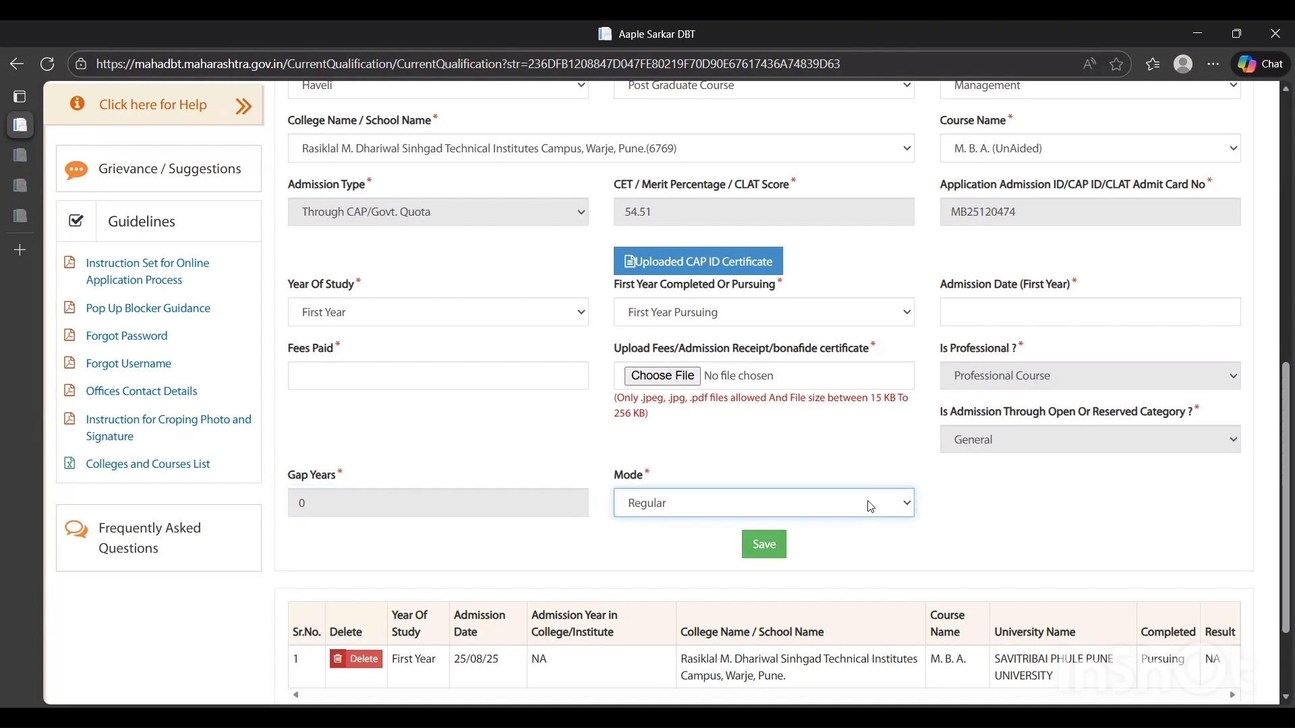
{"action": "scroll", "coordinate": [1290, 586], "scroll_direction": "down", "scroll_amount": 3}
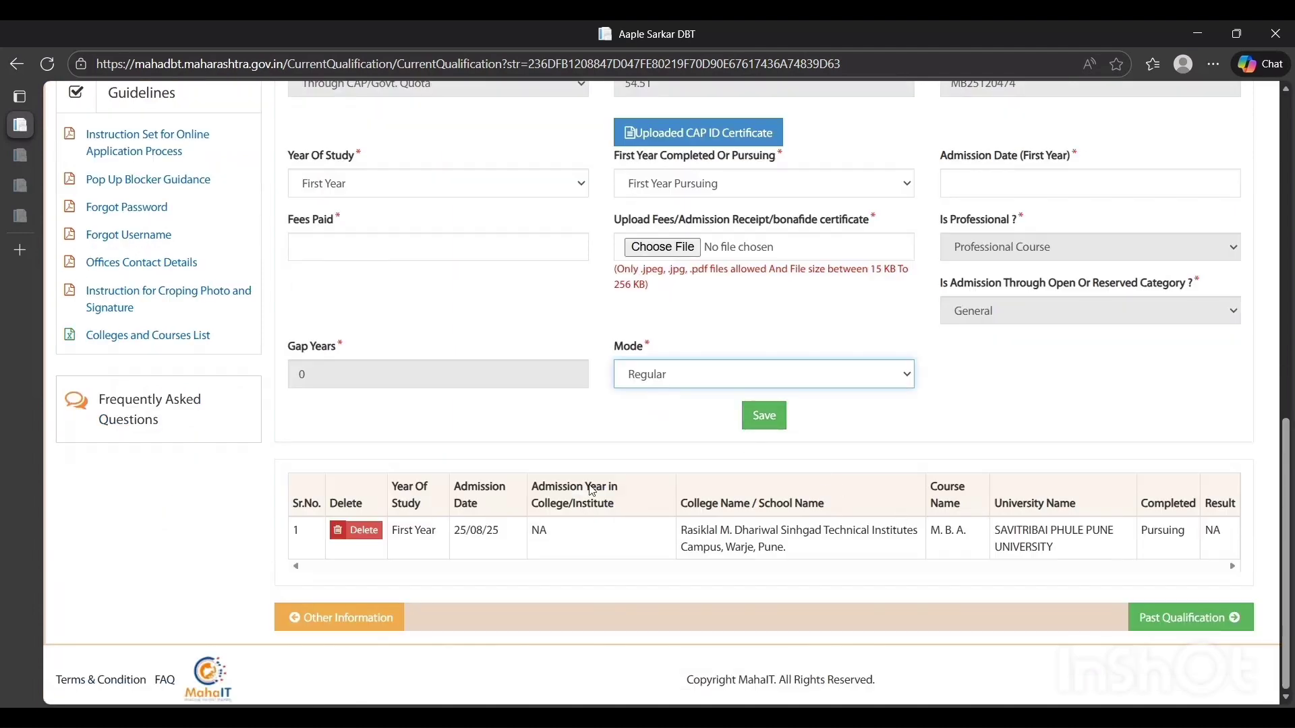
Open the Past Qualification section and set the qualification level to Under Graduate Course
{"action": "left_click_drag", "start_coordinate": [1286, 540], "coordinate": [1291, 189]}
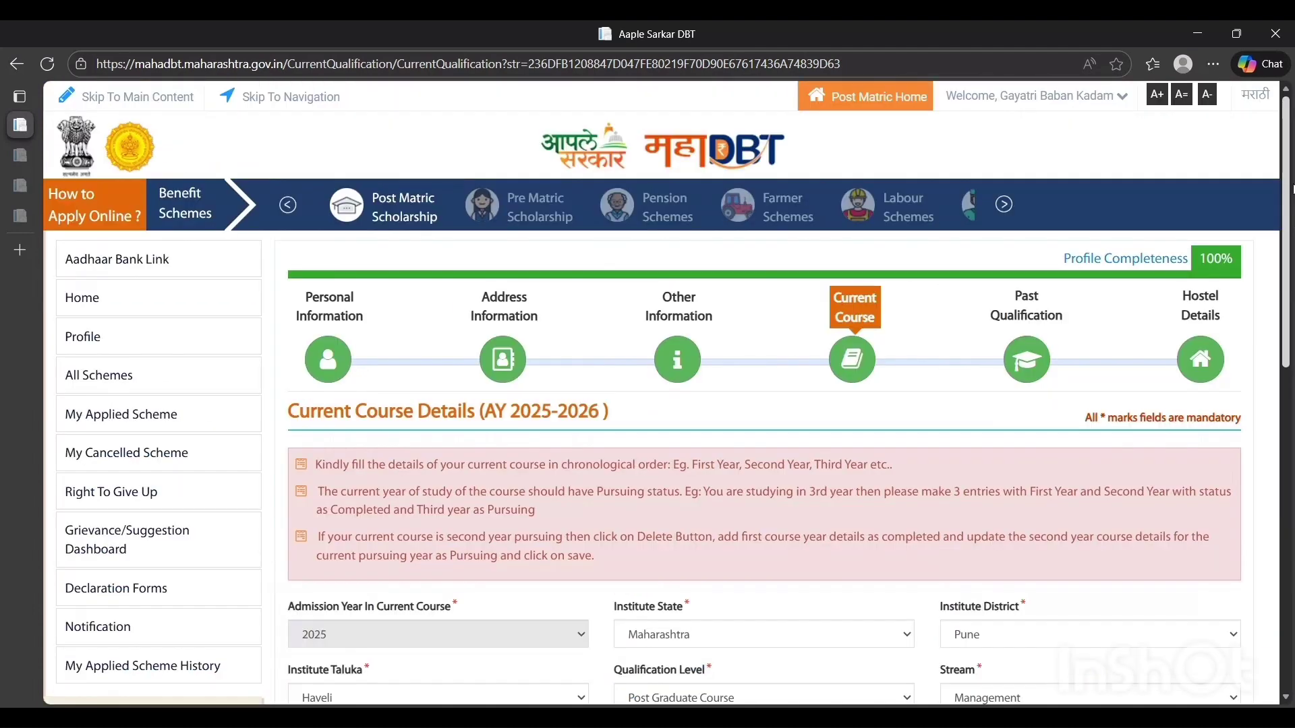
{"action": "left_click", "coordinate": [1027, 362]}
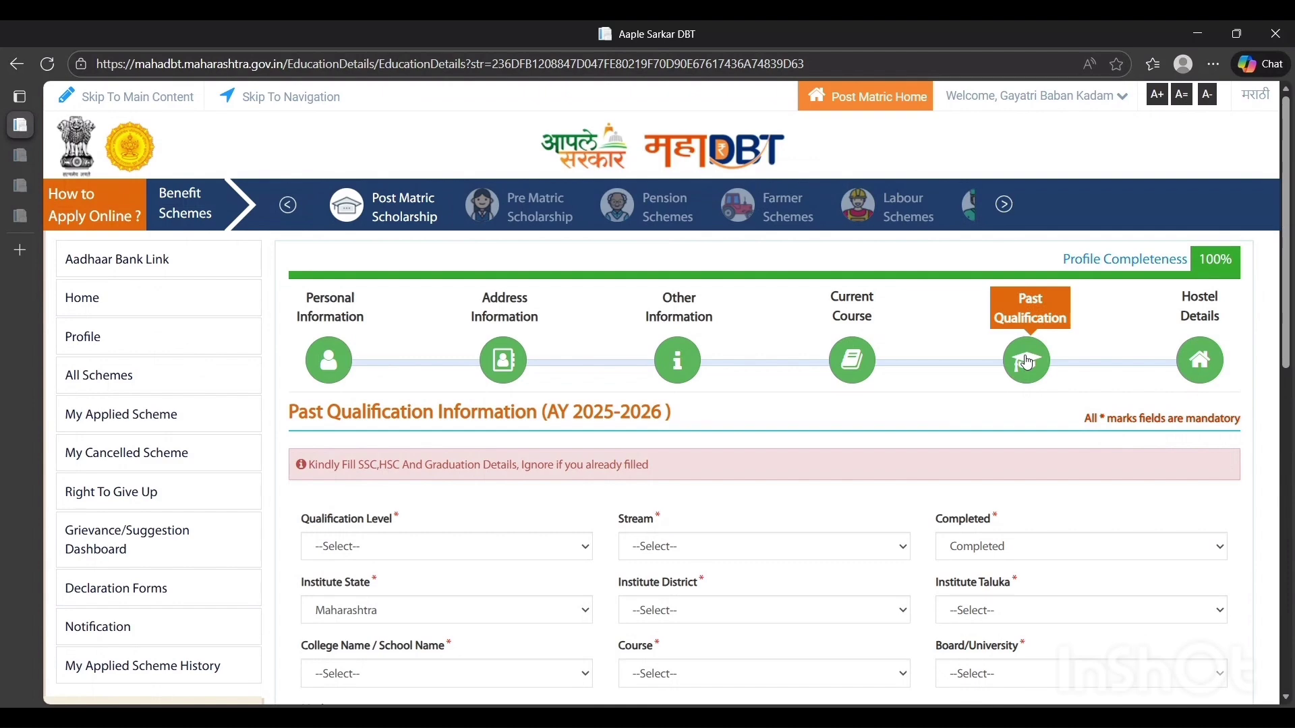
{"action": "triple_click", "coordinate": [391, 422]}
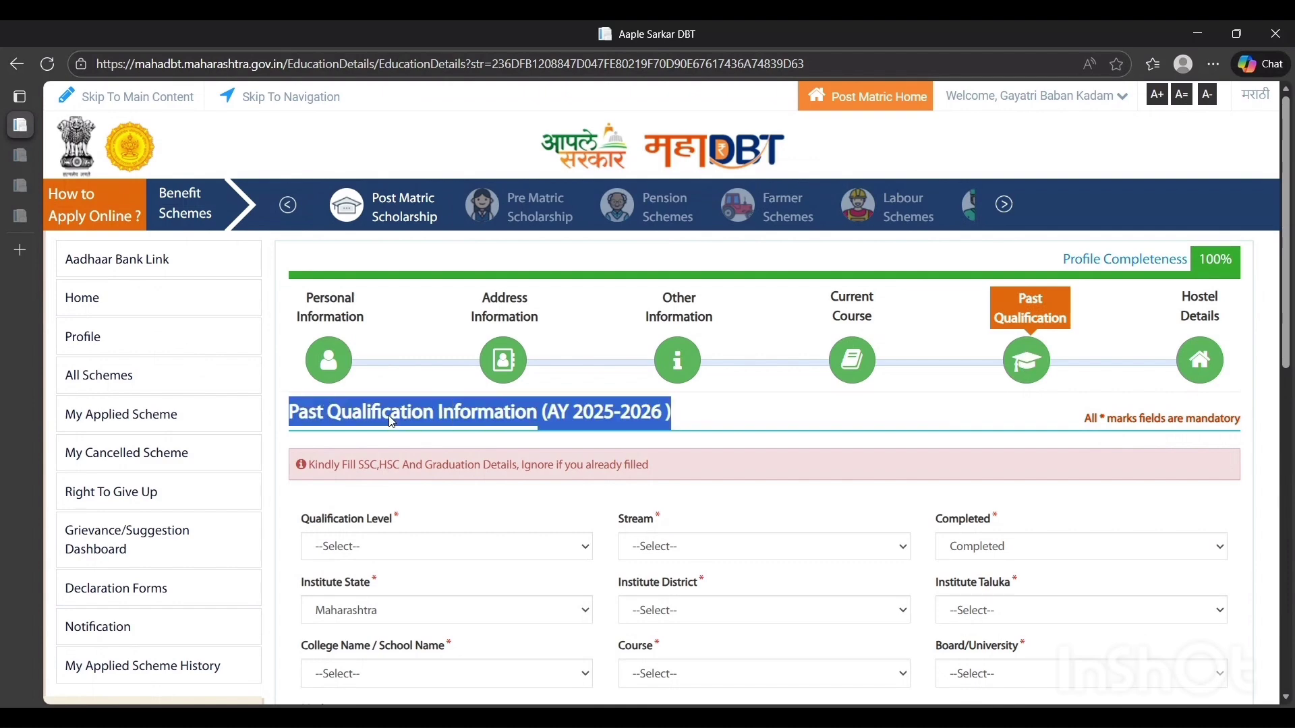
{"action": "scroll", "coordinate": [392, 422], "scroll_direction": "down", "scroll_amount": 2}
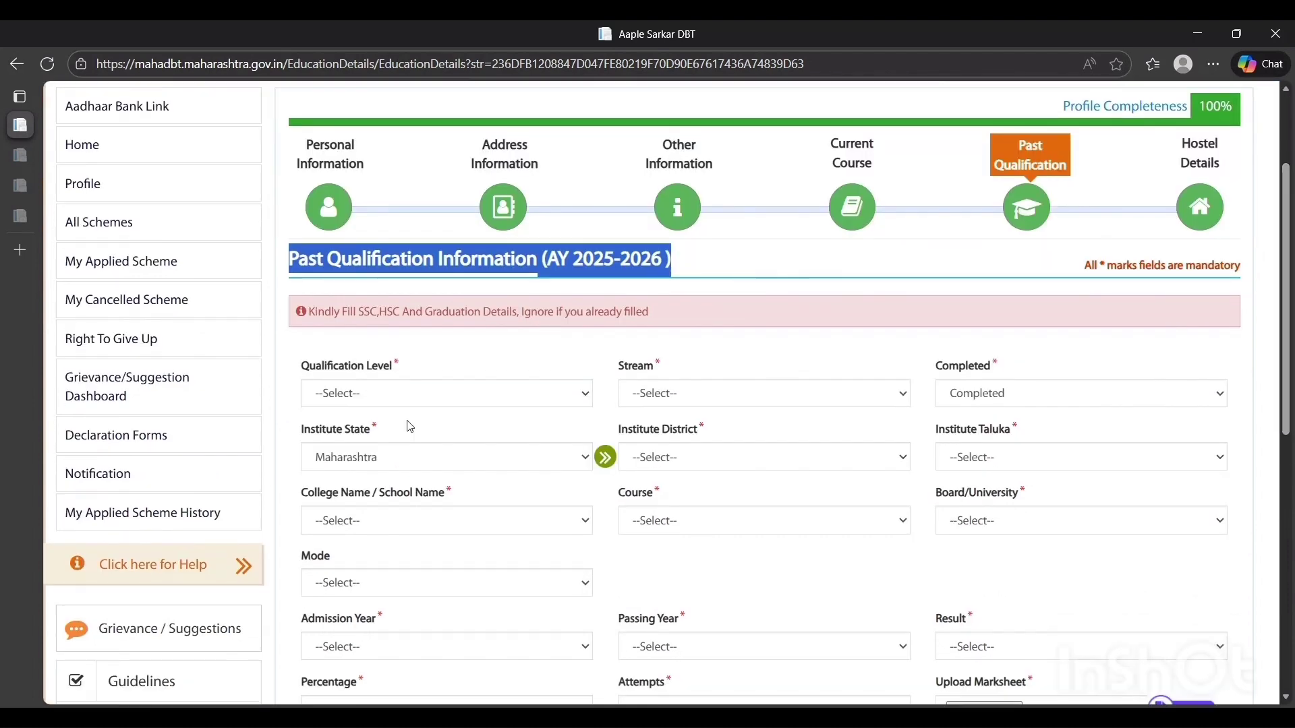
{"action": "left_click", "coordinate": [399, 393]}
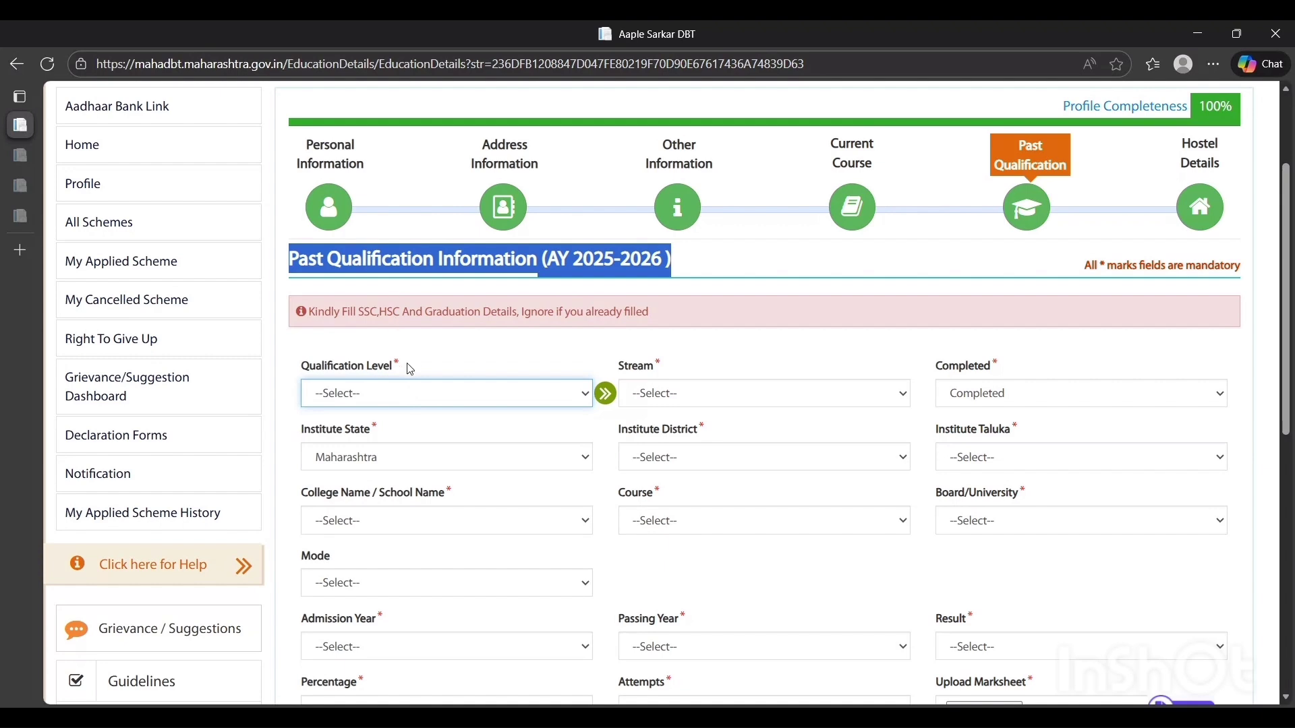
{"action": "left_click", "coordinate": [397, 332]}
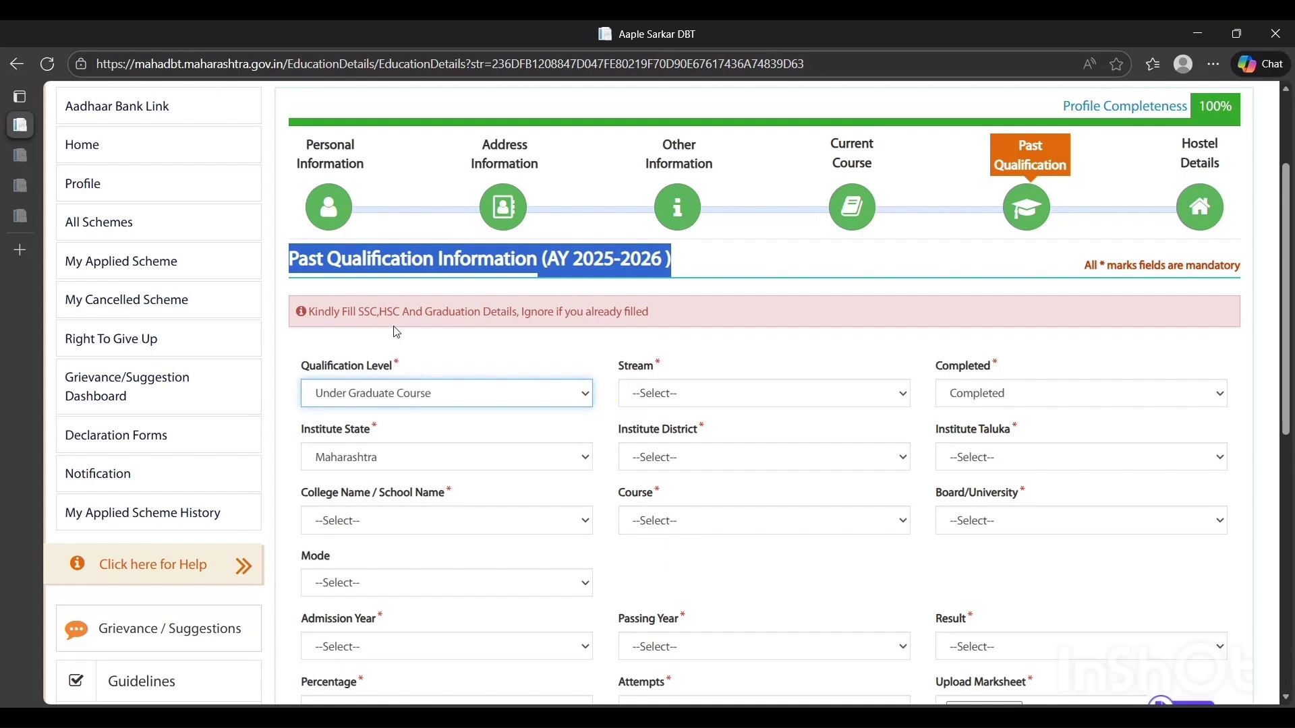
Set the past qualification's stream to Commerce and check its Completed status
{"action": "left_click", "coordinate": [744, 393]}
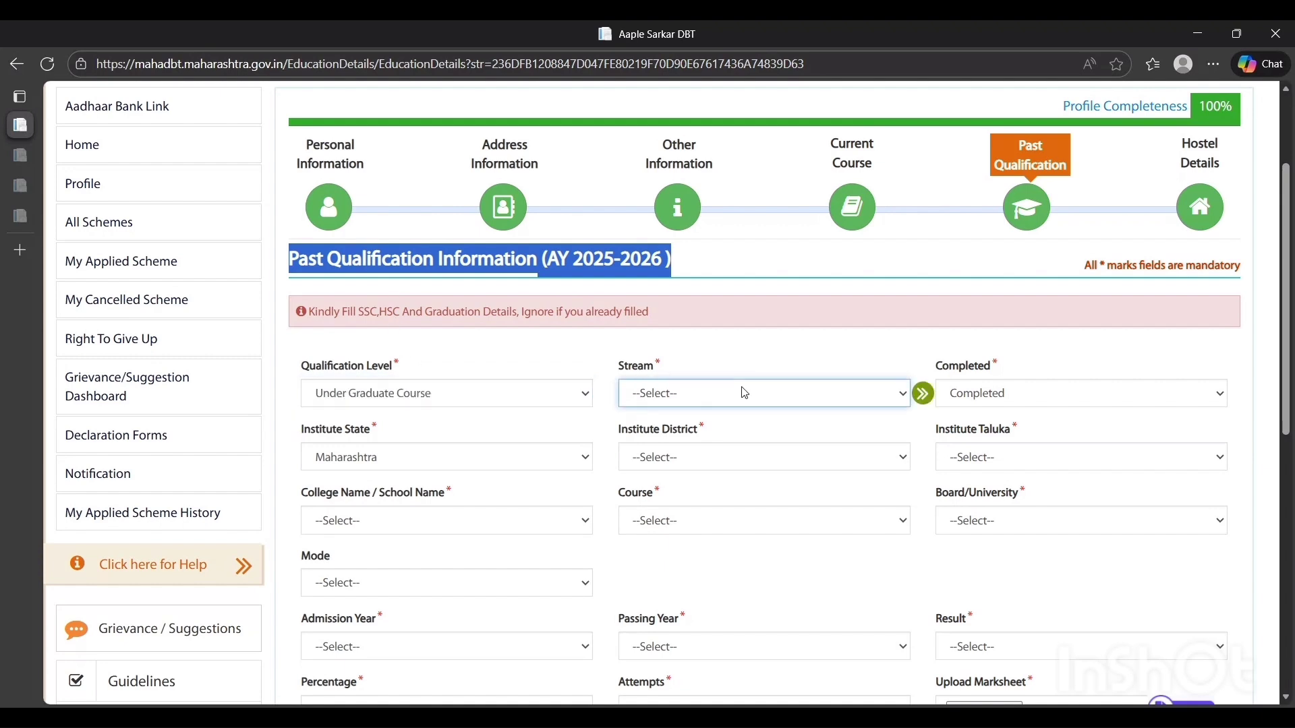
{"action": "key", "text": "Down"}
{"action": "key", "text": "Down"}
{"action": "key", "text": "Down"}
{"action": "left_click", "coordinate": [995, 394]}
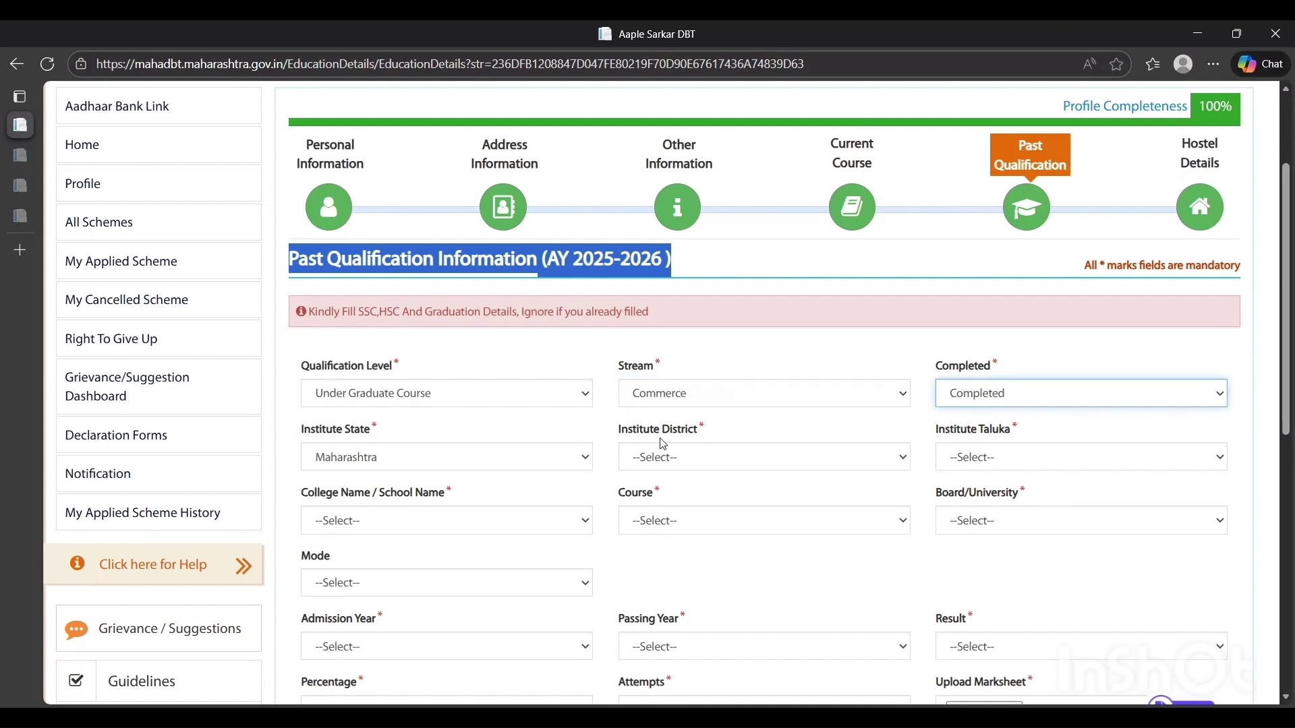
Set the institute's location to Maharashtra state, Pune district and Pune City taluka
{"action": "left_click", "coordinate": [375, 461]}
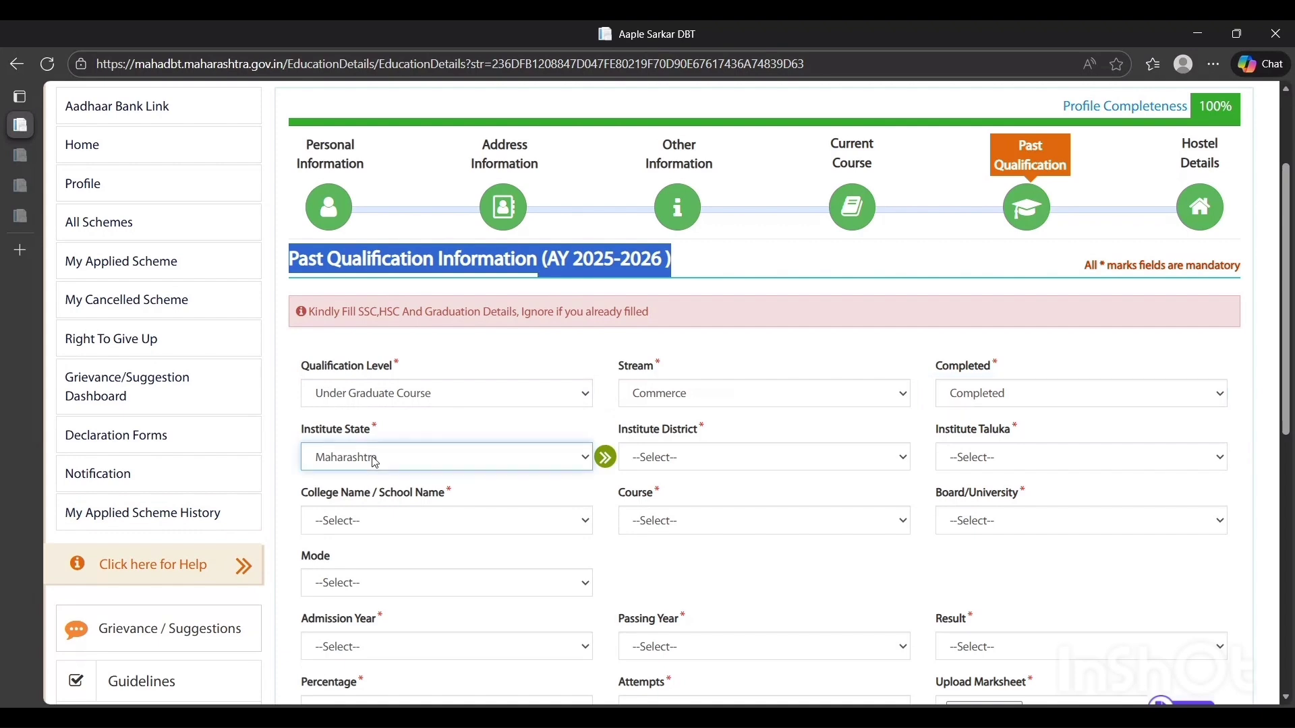
{"action": "left_click", "coordinate": [667, 463]}
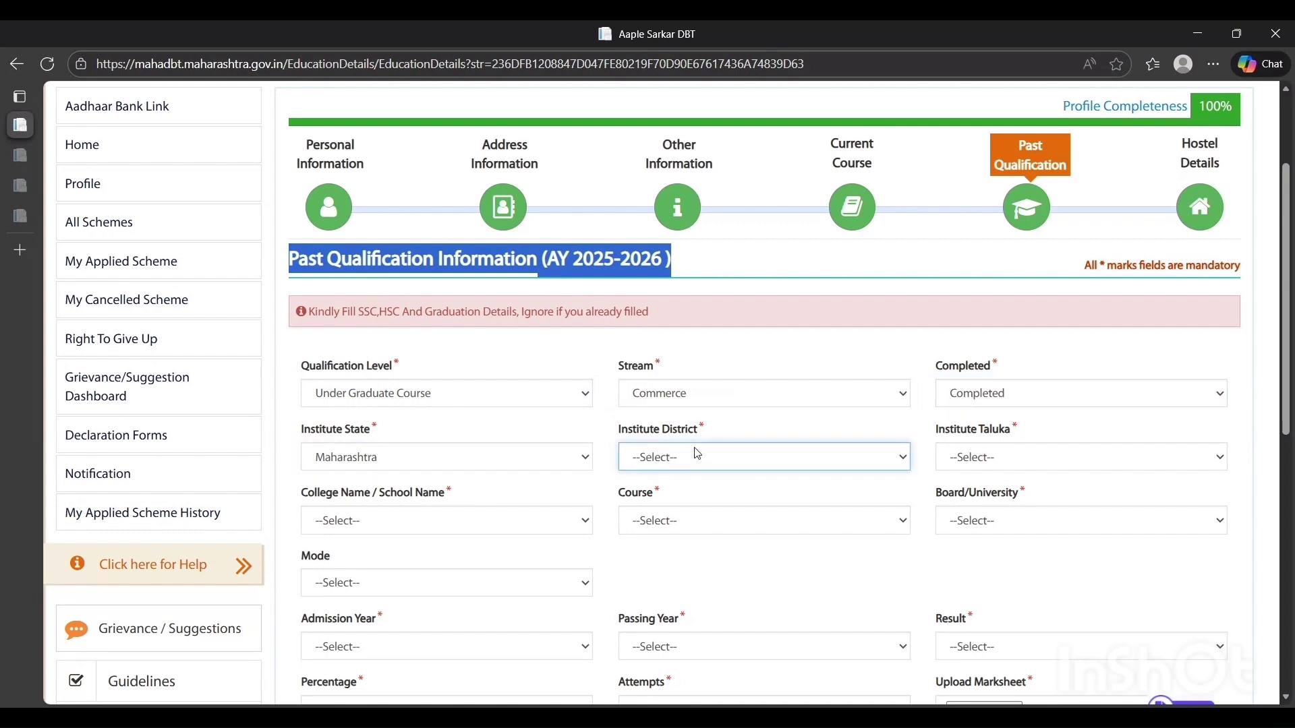
{"action": "key", "text": "c"}
{"action": "key", "text": "c"}
{"action": "key", "text": "d"}
{"action": "key", "text": "g"}
{"action": "key", "text": "p"}
{"action": "key", "text": "p"}
{"action": "key", "text": "p"}
{"action": "key", "text": "Tab"}
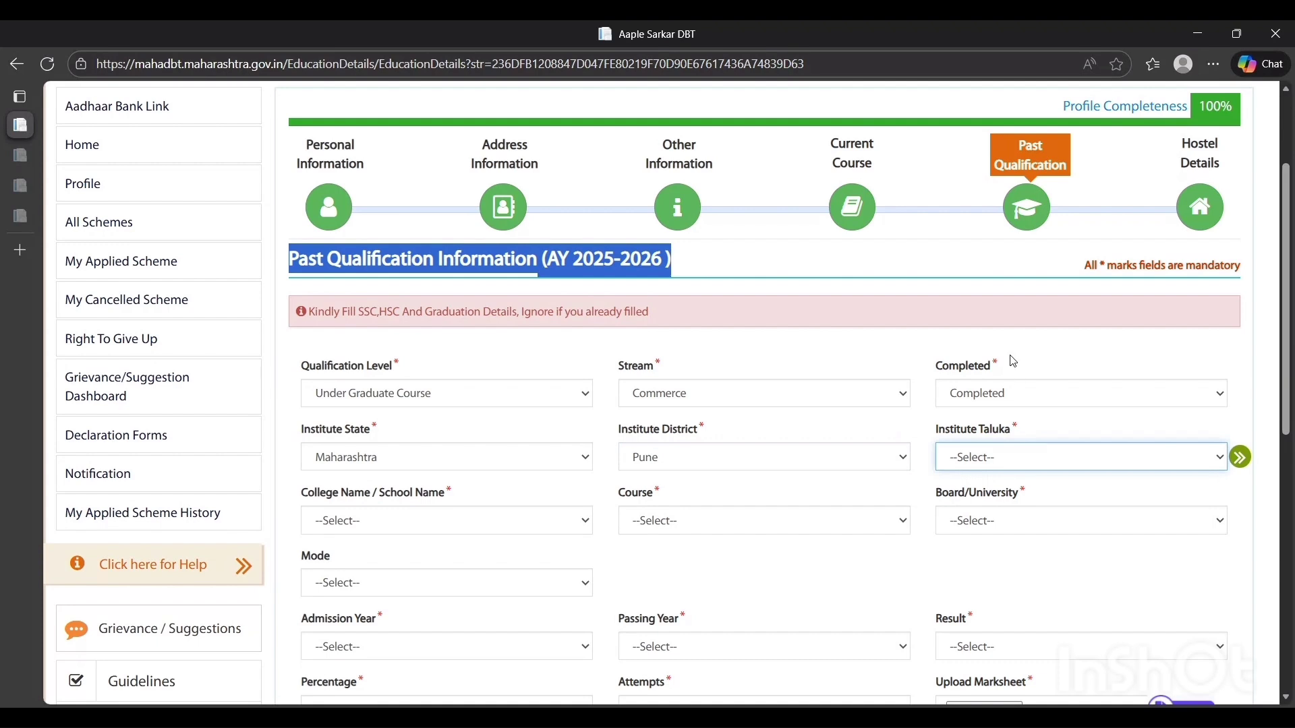
{"action": "key", "text": "p"}
{"action": "scroll", "coordinate": [578, 439], "scroll_direction": "down", "scroll_amount": 1}
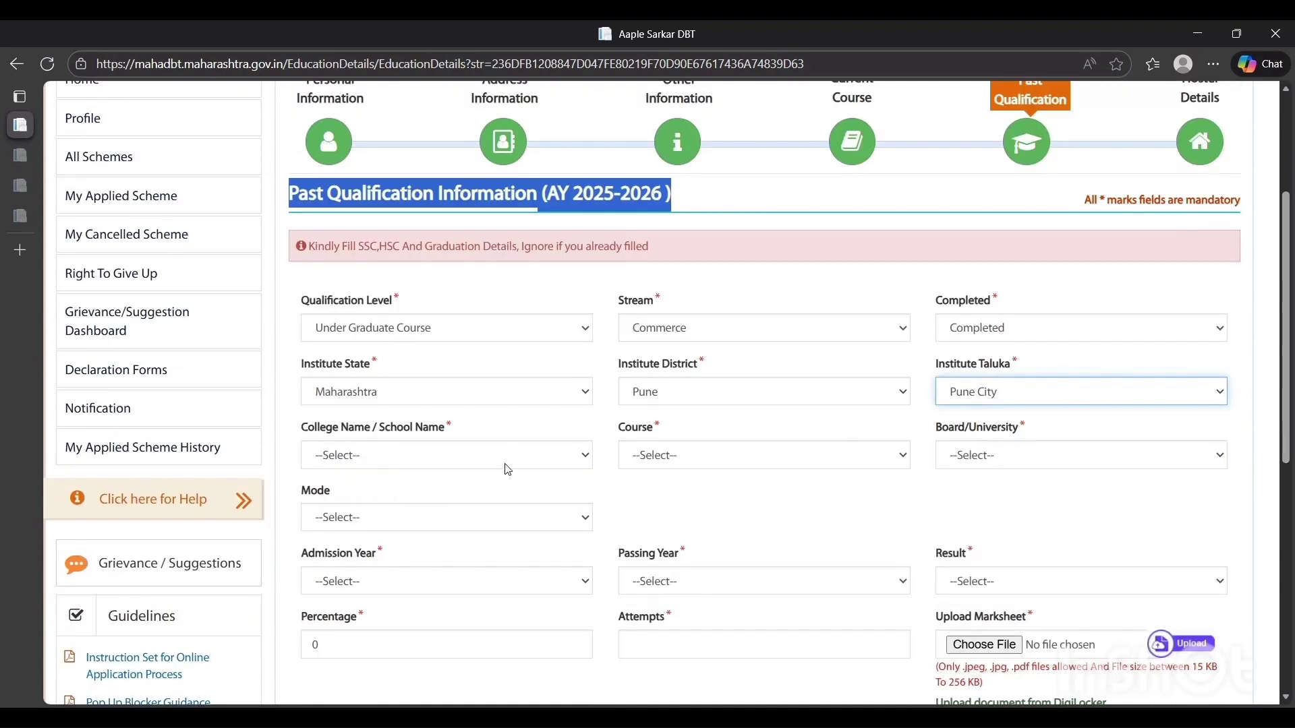
Choose Indira College of Arts, Commerce and Science as the college and B.Com. (UnAided) as the course
{"action": "key", "text": "Tab"}
{"action": "key", "text": "i"}
{"action": "key", "text": "n"}
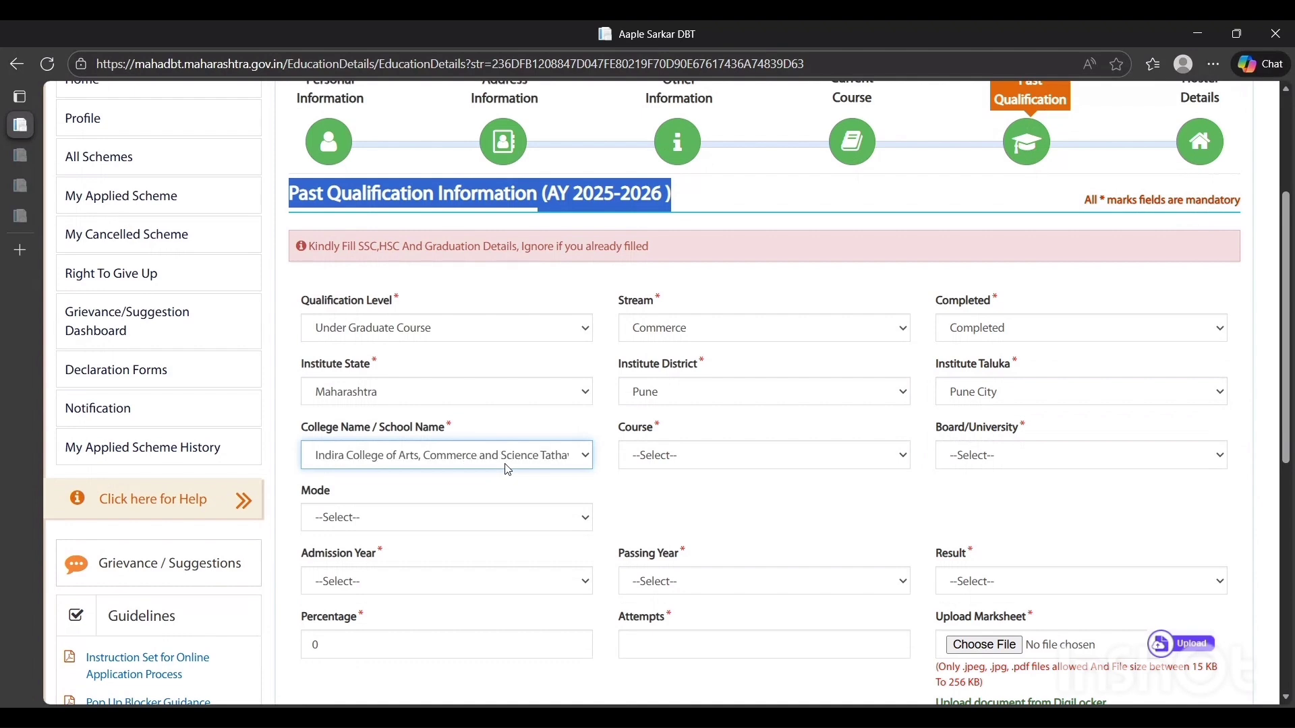
{"action": "left_click", "coordinate": [693, 457]}
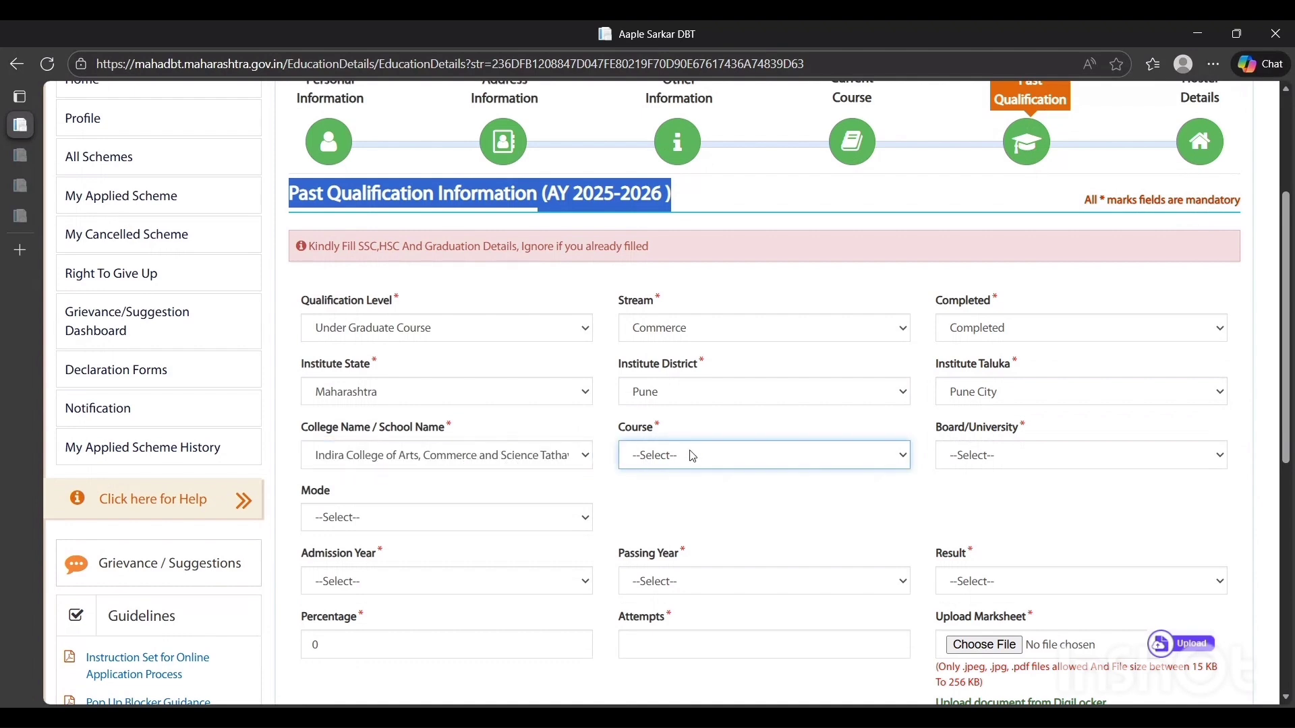
{"action": "left_click", "coordinate": [715, 509]}
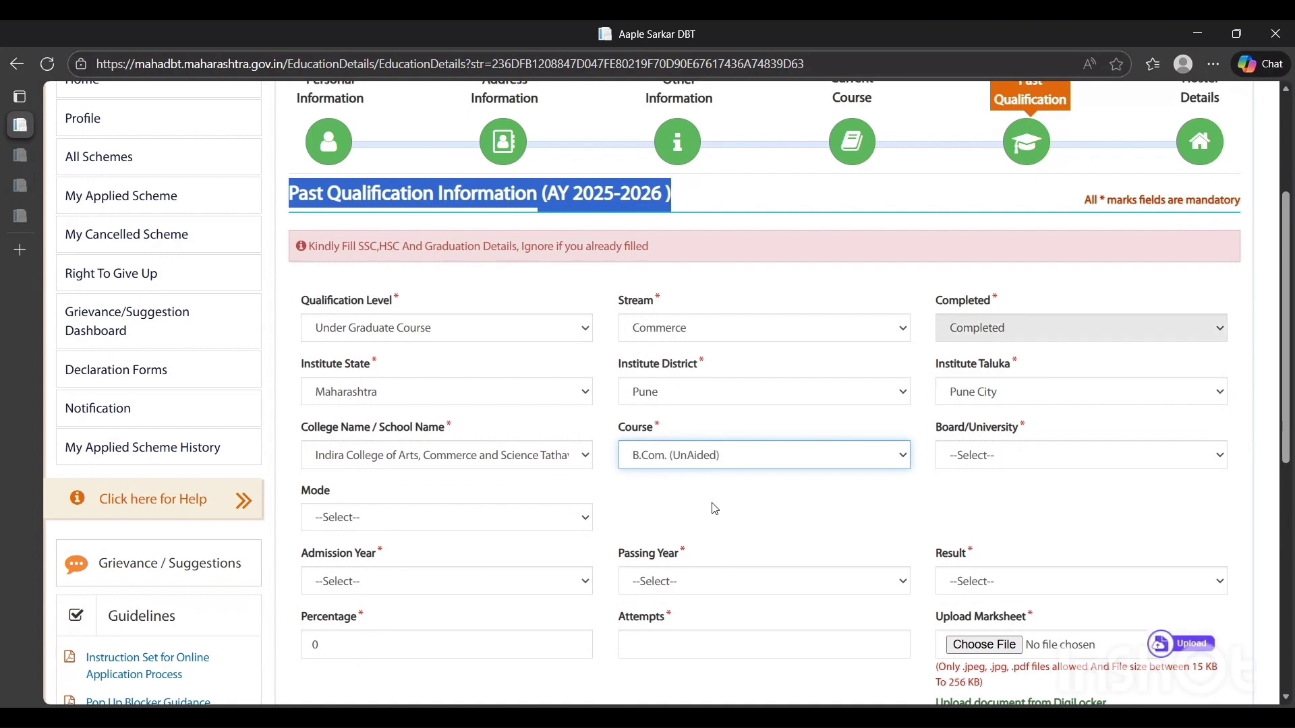
Set the board/university to Savitribai Phule Pune University and the study mode to Regular
{"action": "left_click", "coordinate": [1054, 456]}
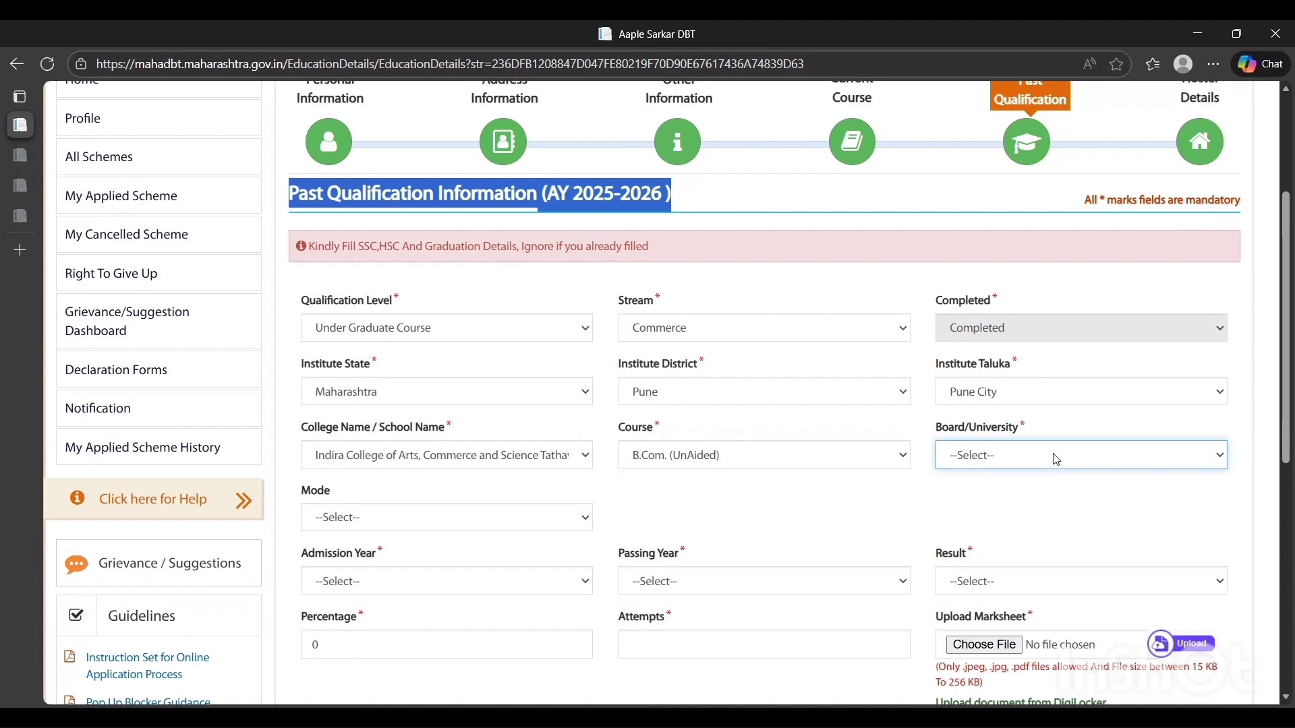
{"action": "left_click", "coordinate": [1065, 506]}
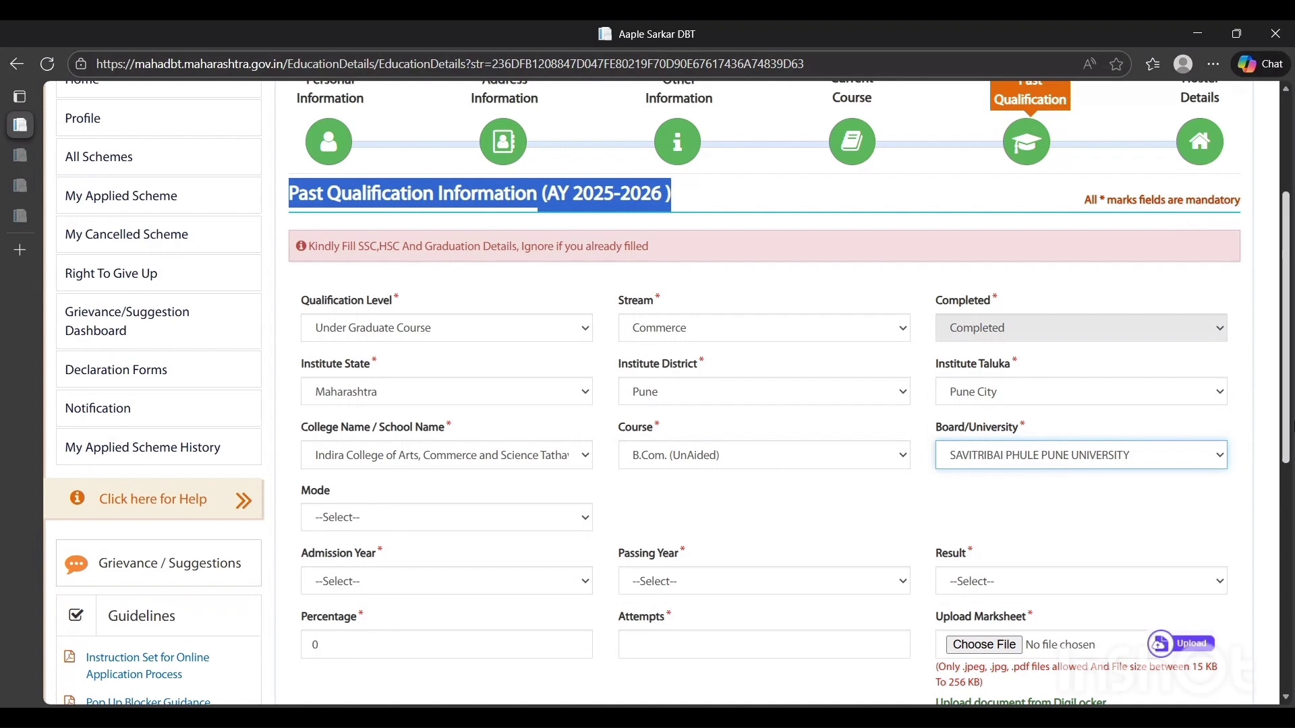
{"action": "scroll", "coordinate": [1030, 473], "scroll_direction": "down", "scroll_amount": 1}
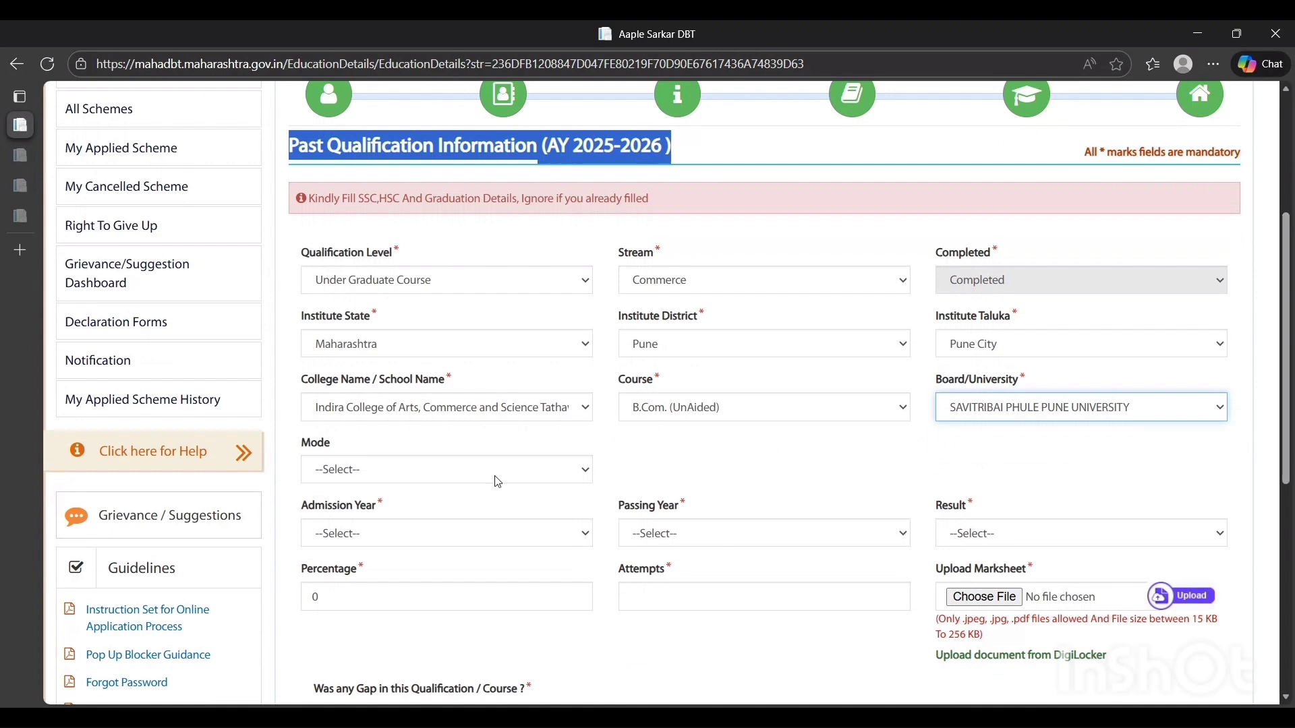
{"action": "left_click", "coordinate": [475, 472]}
{"action": "left_click", "coordinate": [467, 527]}
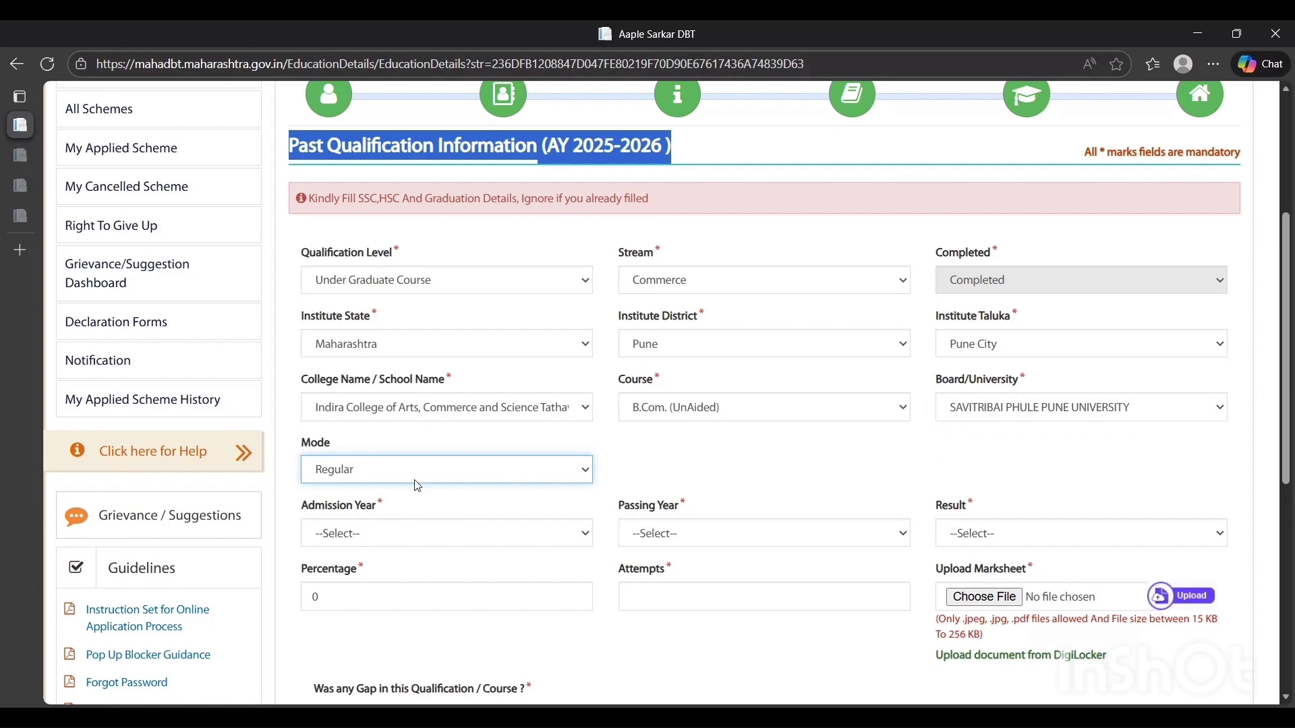
Set the admission year to 2020, the passing year to 2021 and the result to Passed
{"action": "left_click", "coordinate": [418, 546]}
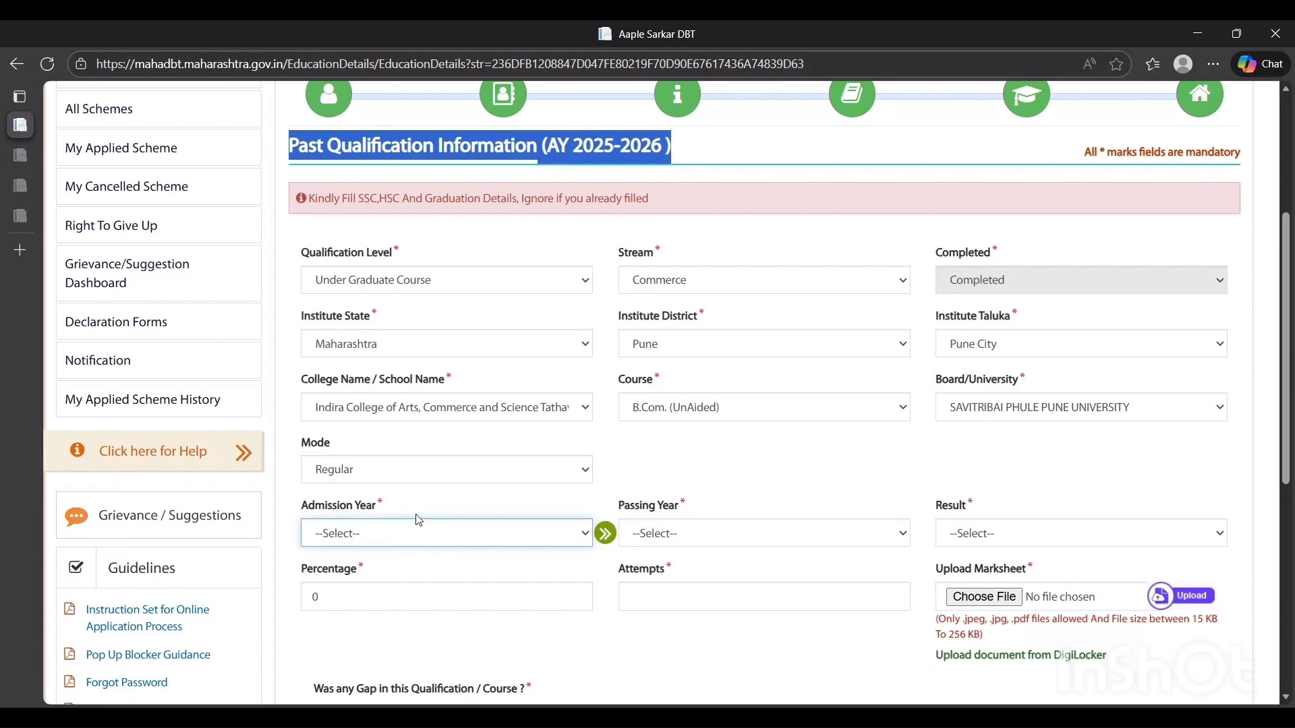
{"action": "left_click", "coordinate": [416, 515]}
{"action": "left_click", "coordinate": [668, 540]}
{"action": "left_click", "coordinate": [677, 566]}
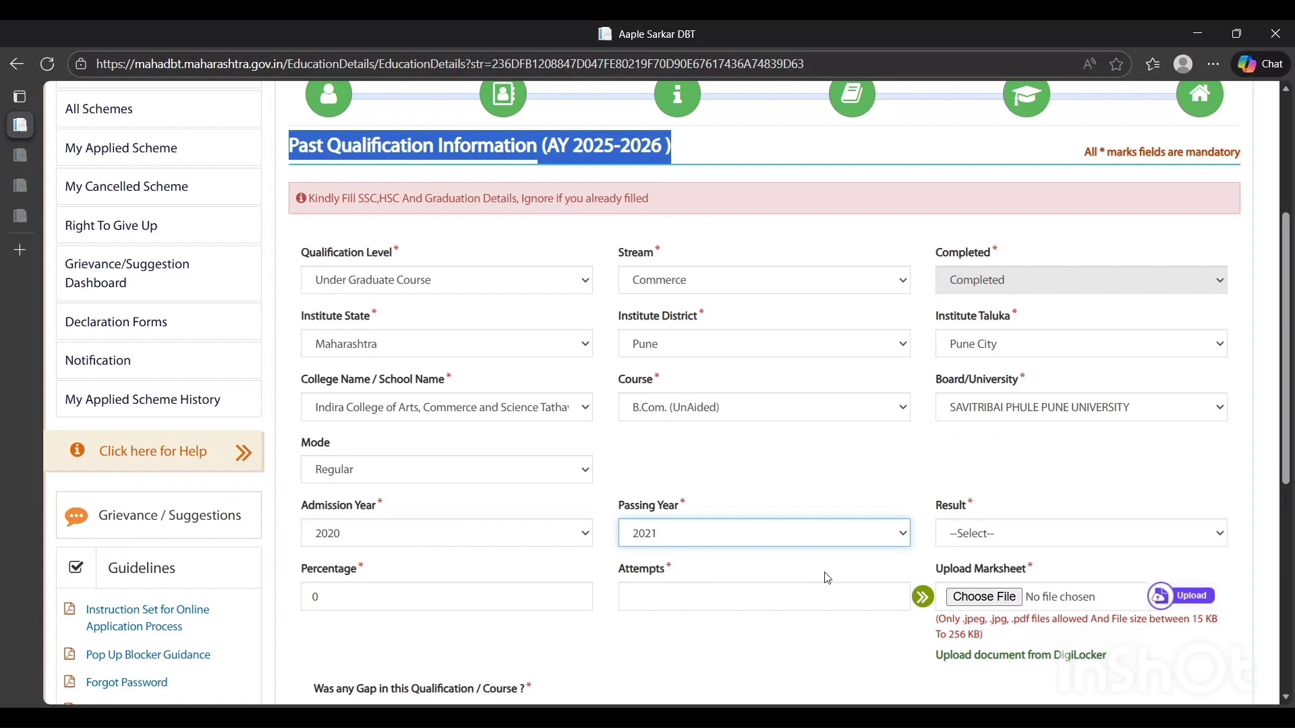
{"action": "left_click", "coordinate": [758, 516]}
{"action": "left_click", "coordinate": [969, 533]}
{"action": "key", "text": "Down"}
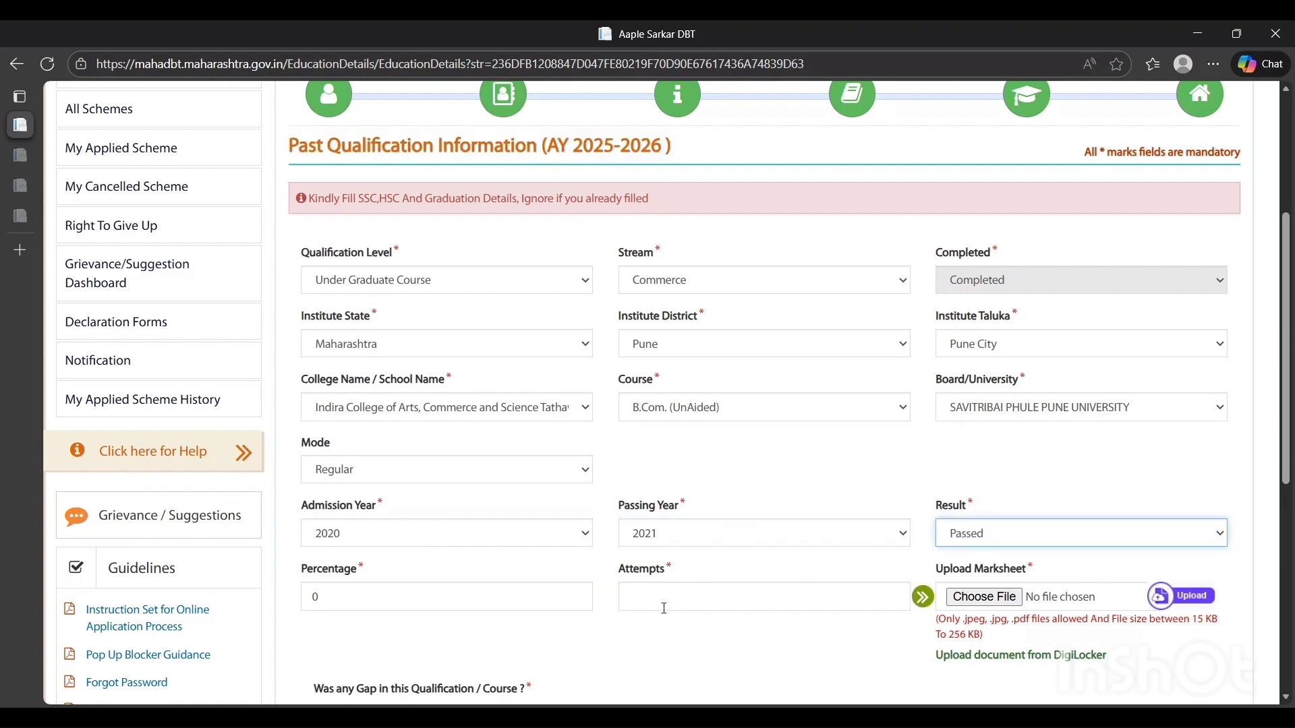
Check the percentage, attempts, marksheet upload and gap question fields, and try to save the qualification entry
{"action": "scroll", "coordinate": [899, 623], "scroll_direction": "down", "scroll_amount": 3}
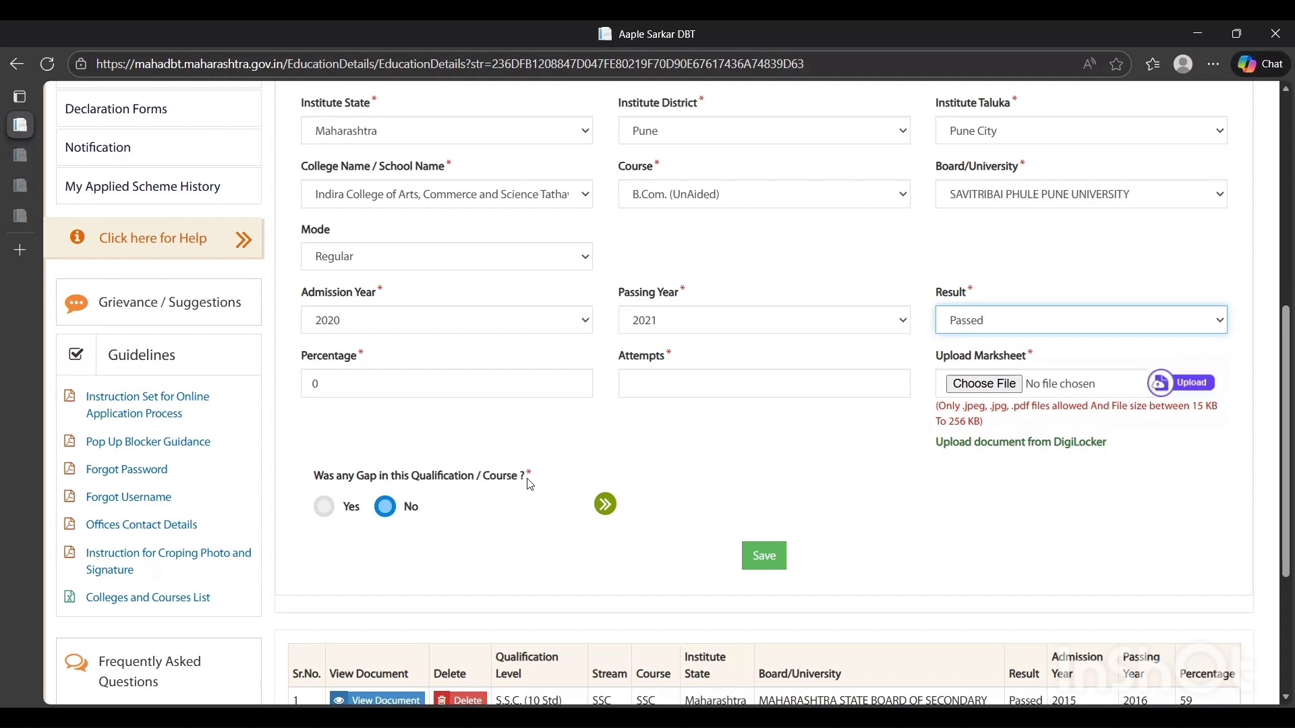
{"action": "left_click", "coordinate": [328, 510]}
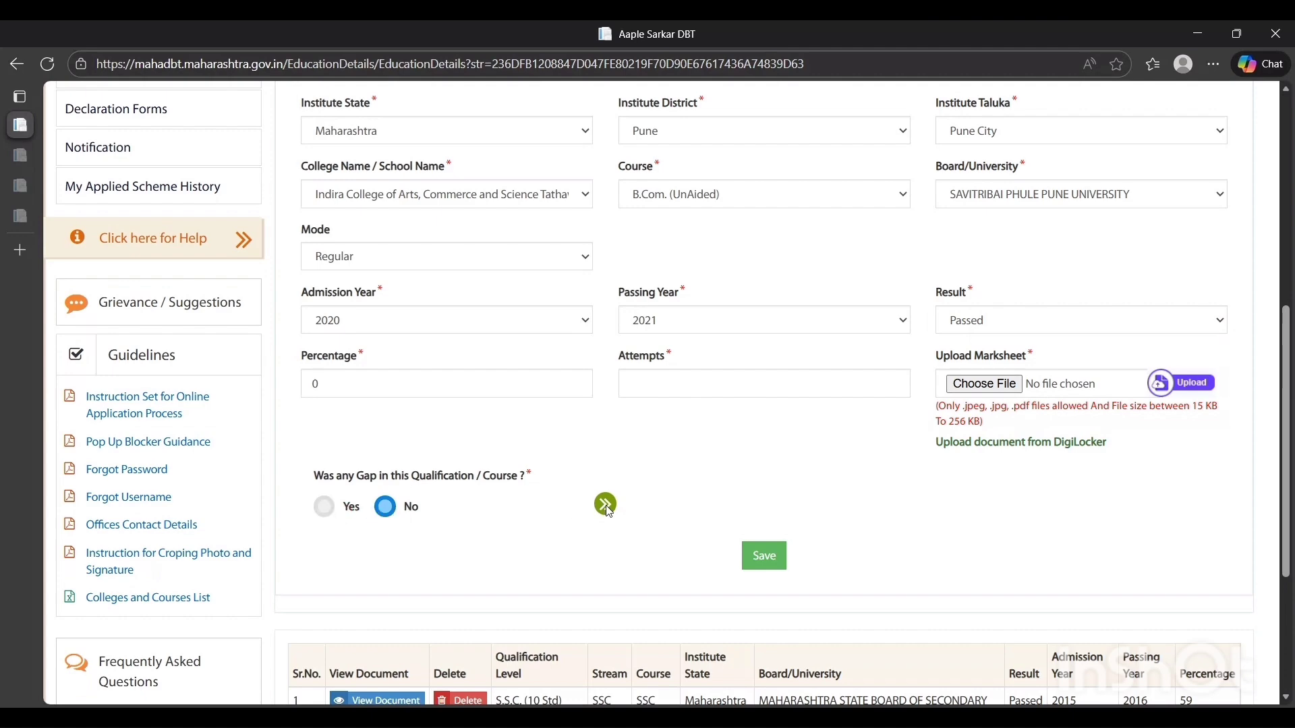
{"action": "left_click", "coordinate": [766, 556]}
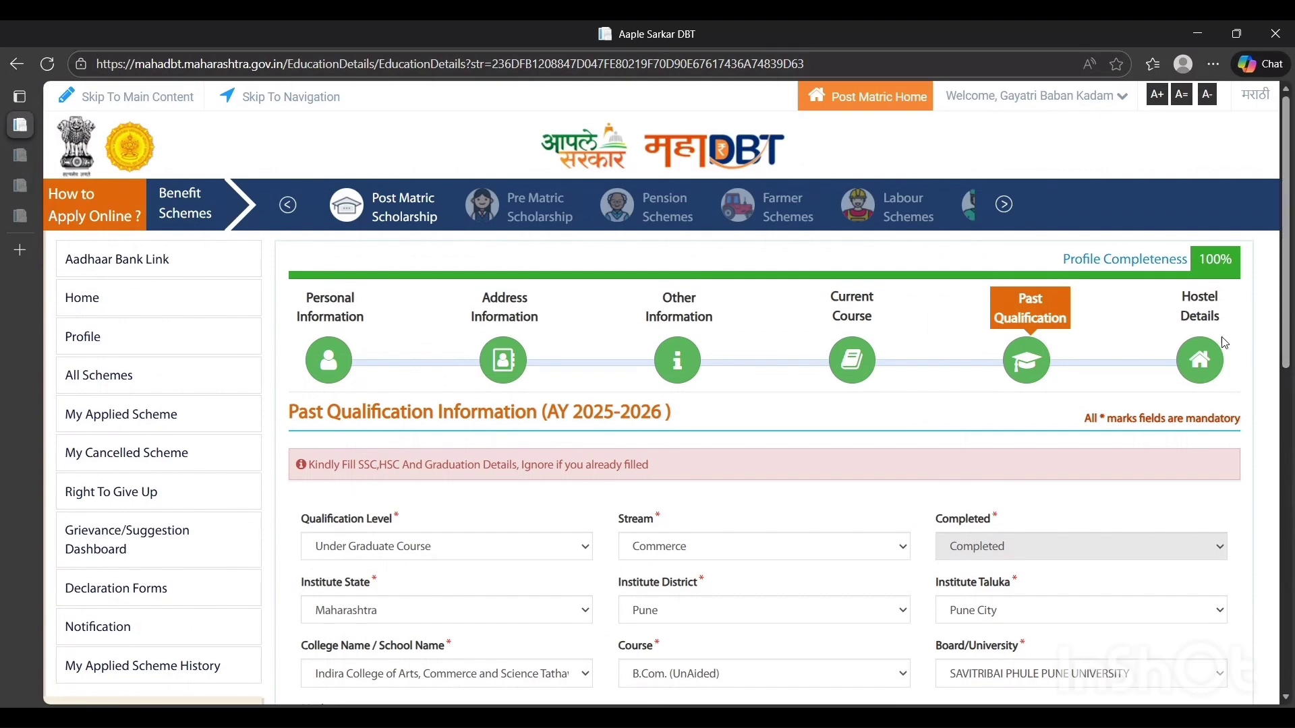
Open the Hostel Details section and set the beneficiary category to Day Scholar
{"action": "left_click", "coordinate": [1200, 362]}
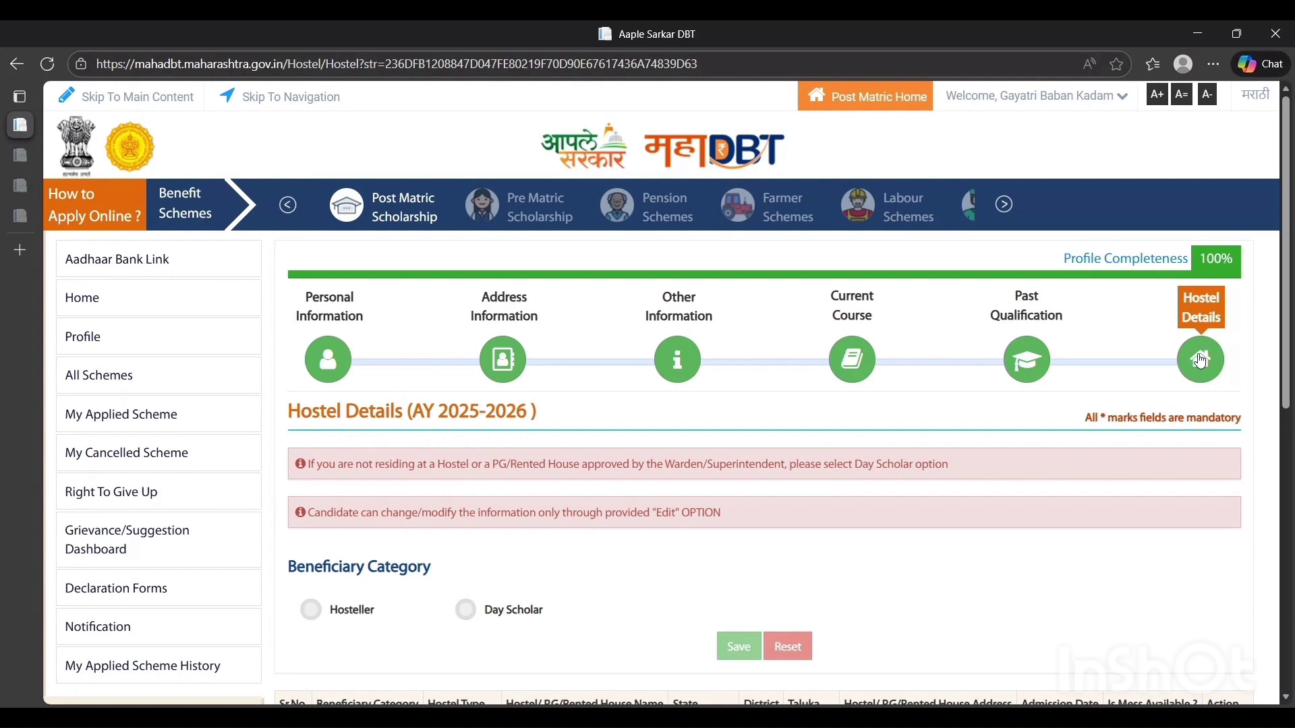
{"action": "scroll", "coordinate": [1201, 257], "scroll_direction": "down", "scroll_amount": 2}
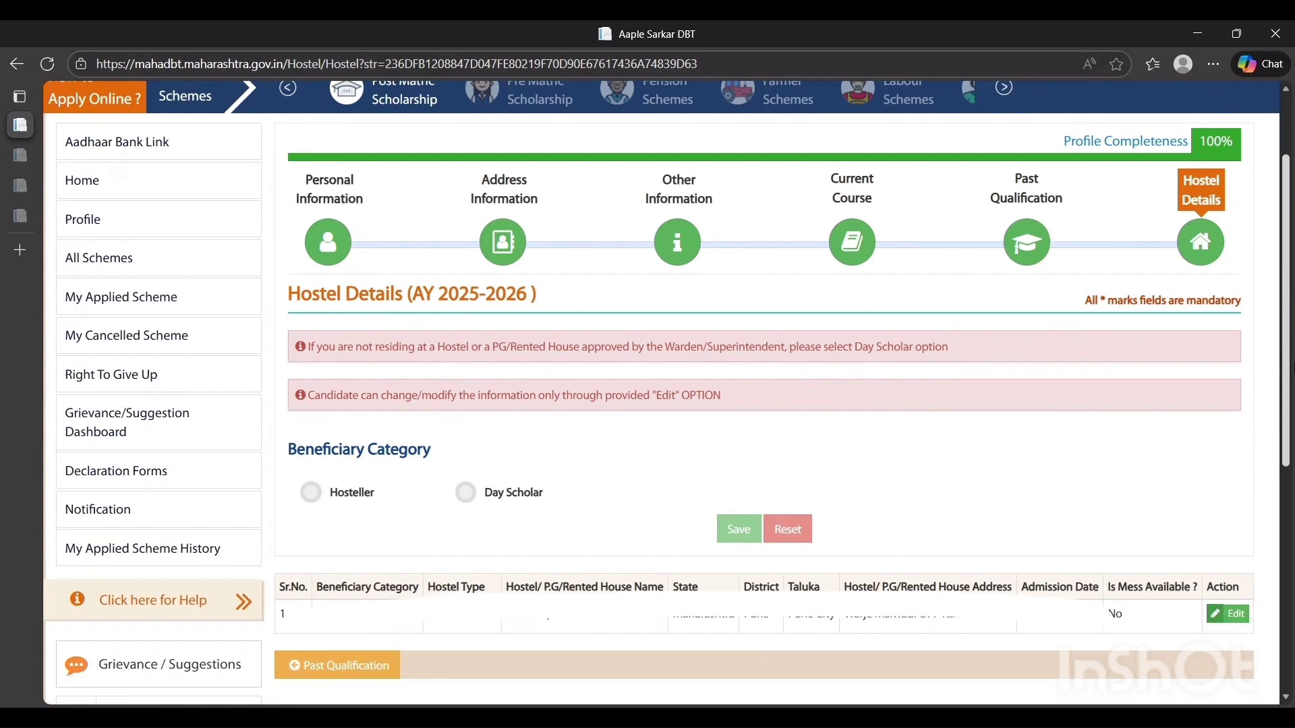
{"action": "scroll", "coordinate": [323, 381], "scroll_direction": "down", "scroll_amount": 2}
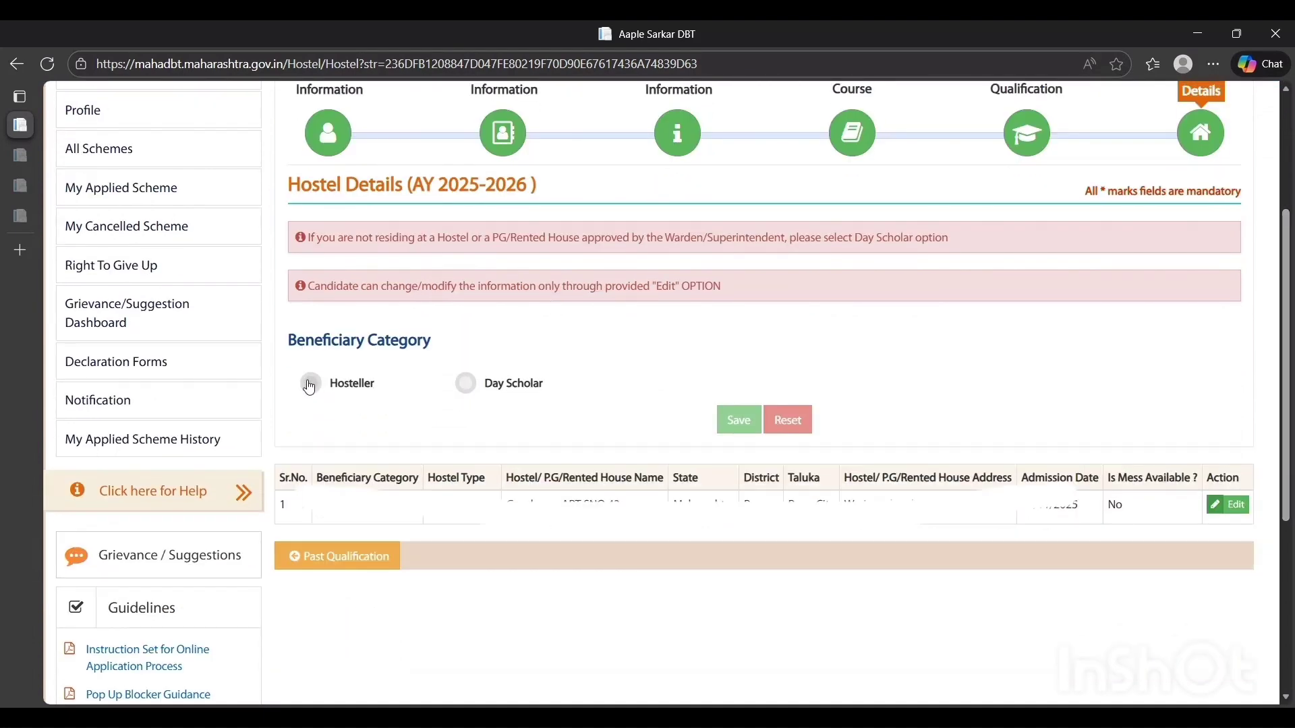
{"action": "left_click", "coordinate": [477, 388]}
Examine the recorded hostel entry's category, hostel type, house name and state in the table below the form
{"action": "double_click", "coordinate": [350, 507]}
{"action": "left_click", "coordinate": [464, 501]}
{"action": "triple_click", "coordinate": [571, 500]}
{"action": "double_click", "coordinate": [696, 500]}
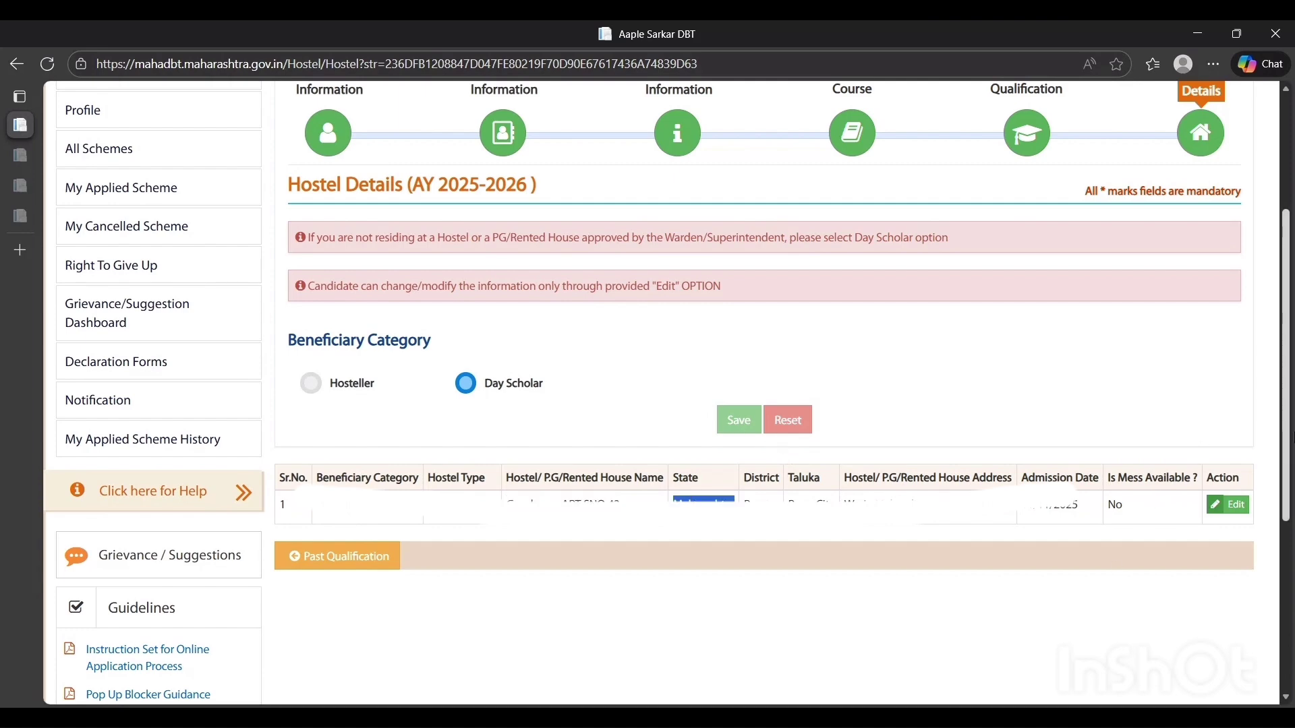
{"action": "scroll", "coordinate": [1200, 445], "scroll_direction": "down", "scroll_amount": 5}
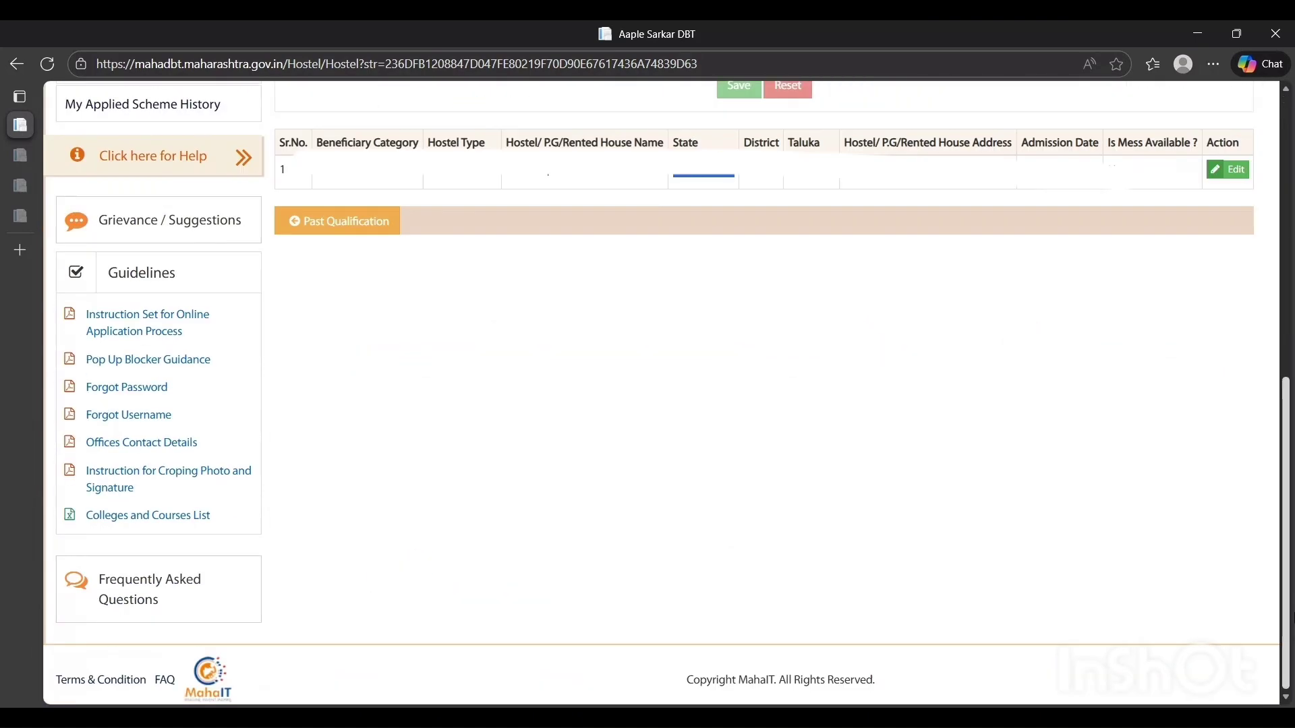
{"action": "scroll", "coordinate": [1254, 436], "scroll_direction": "up", "scroll_amount": 5}
{"action": "scroll", "coordinate": [1254, 436], "scroll_direction": "up", "scroll_amount": 4}
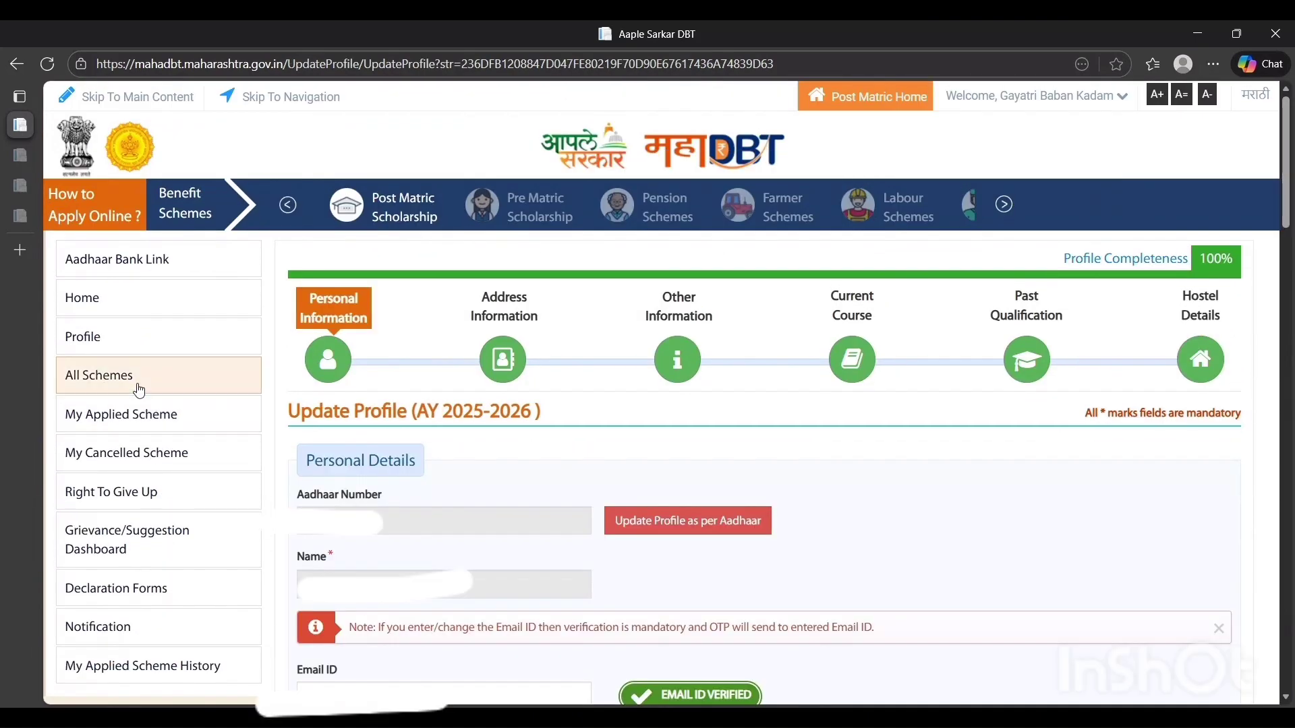
Open the list of all post-matric schemes and set the department to Directorate of Technical Education
{"action": "left_click", "coordinate": [139, 387]}
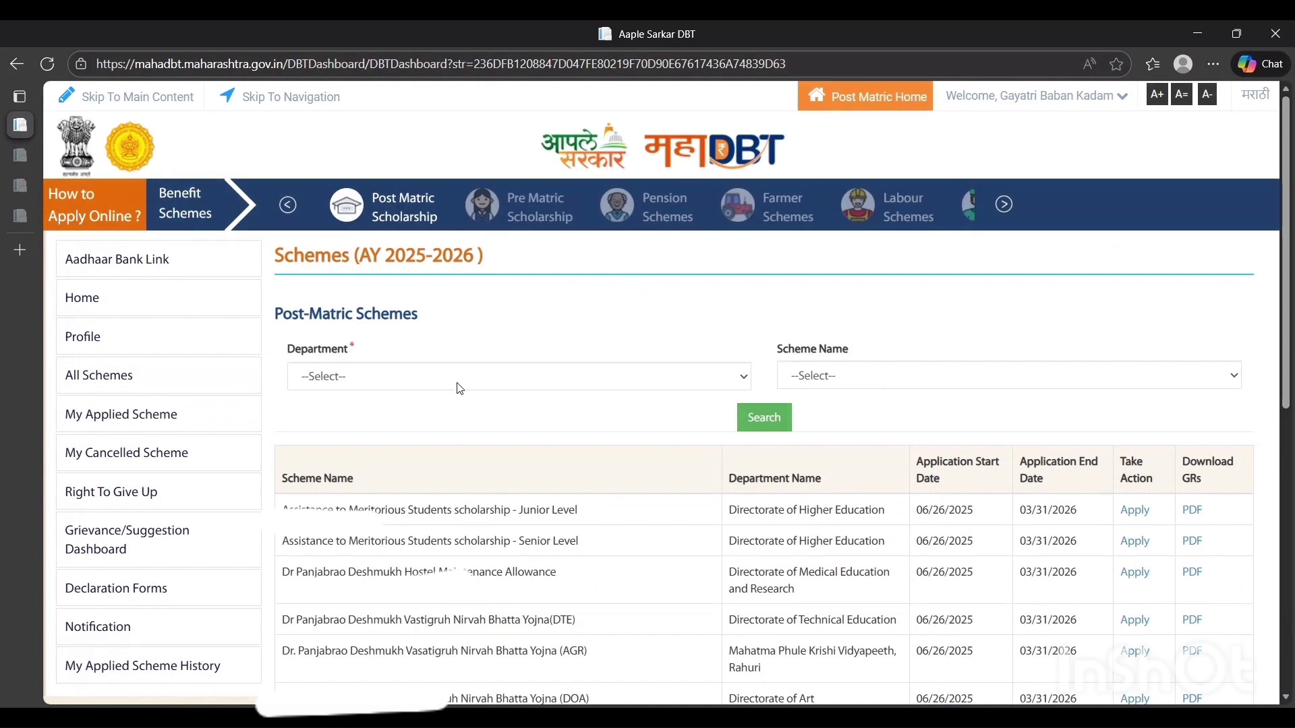
{"action": "key", "text": "Down"}
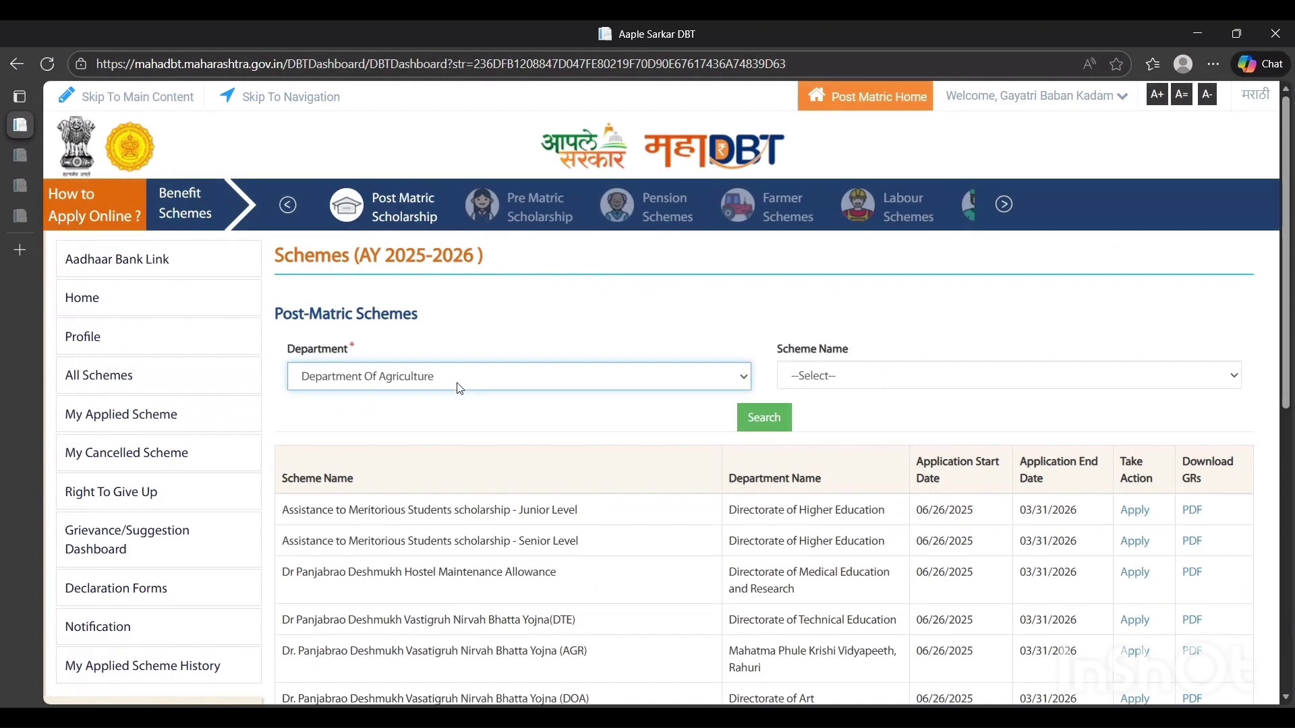
{"action": "key", "text": "Down"}
{"action": "key", "text": "Down"}
{"action": "key", "text": "Down"}
{"action": "key", "text": "Down"}
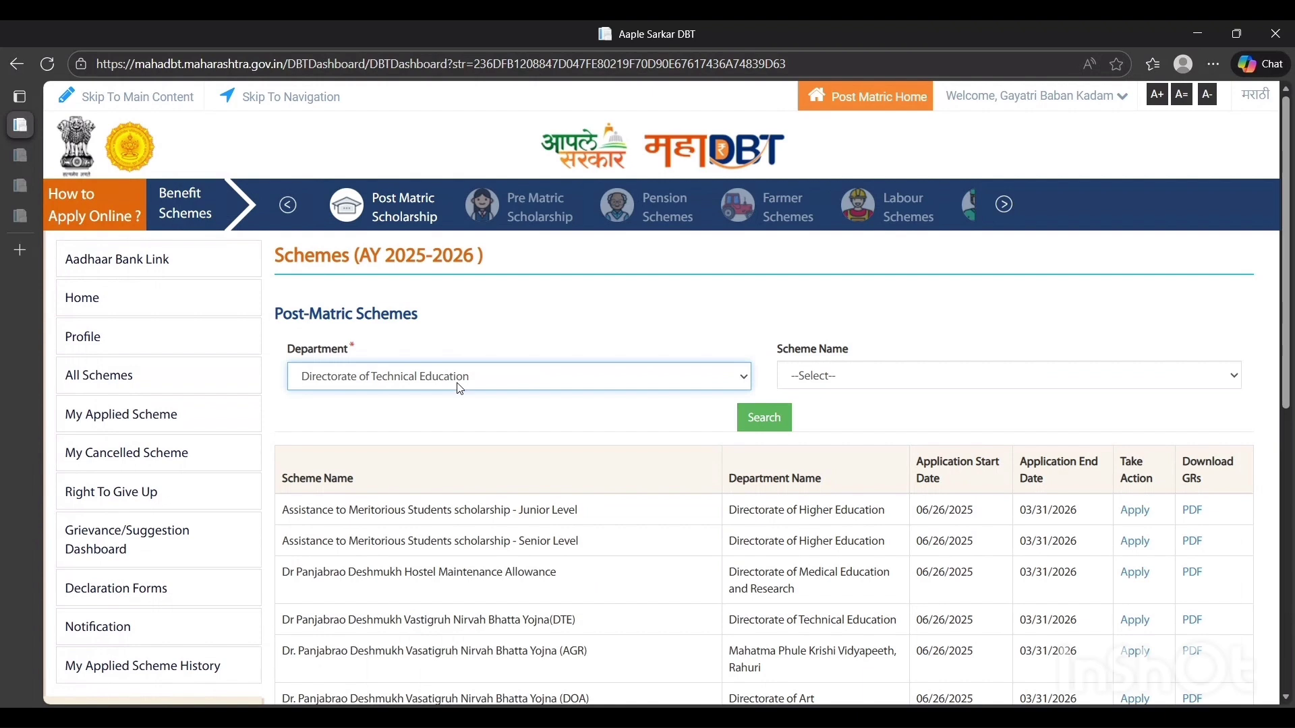
{"action": "key", "text": "Up"}
{"action": "key", "text": "Up"}
{"action": "key", "text": "Down"}
{"action": "key", "text": "Down"}
Search for the scheme Rajarshi Chhatrapati Shahu Maharaj Shikshan Shulkh Shishyavrutti Yojna(EBC) and start its application
{"action": "left_click", "coordinate": [910, 377]}
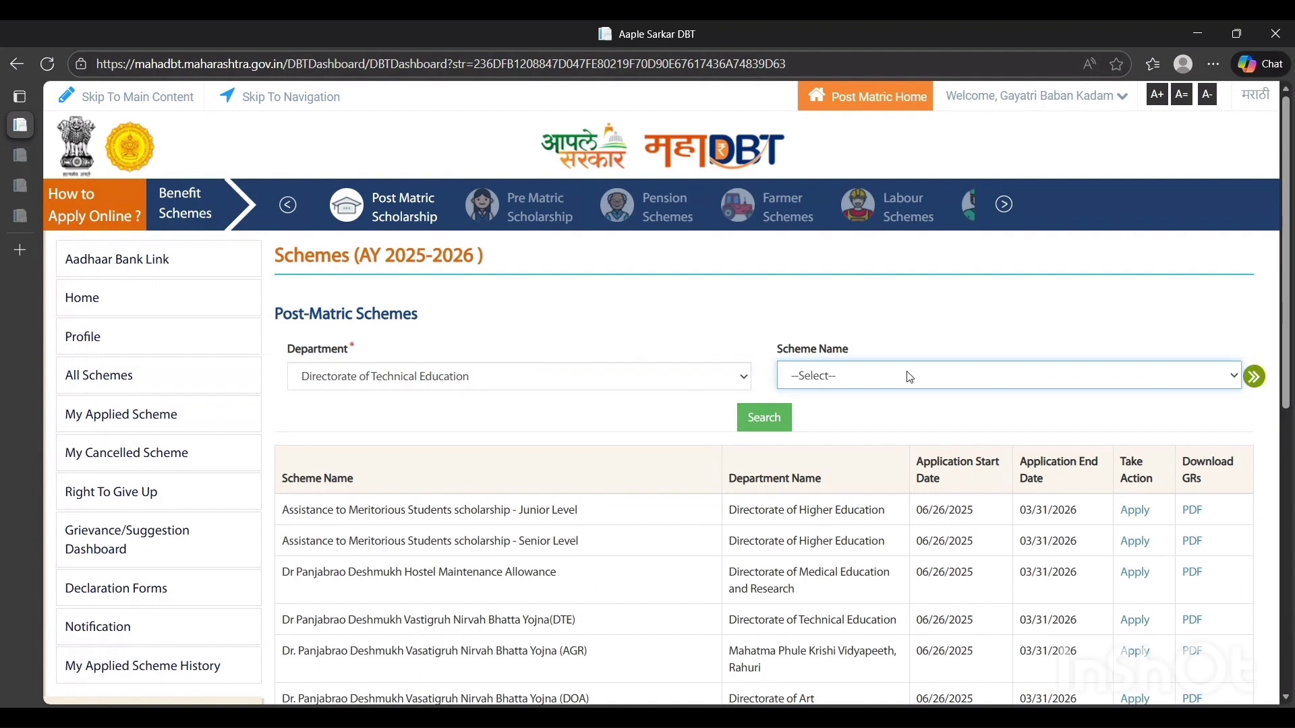
{"action": "key", "text": "Down"}
{"action": "key", "text": "Down"}
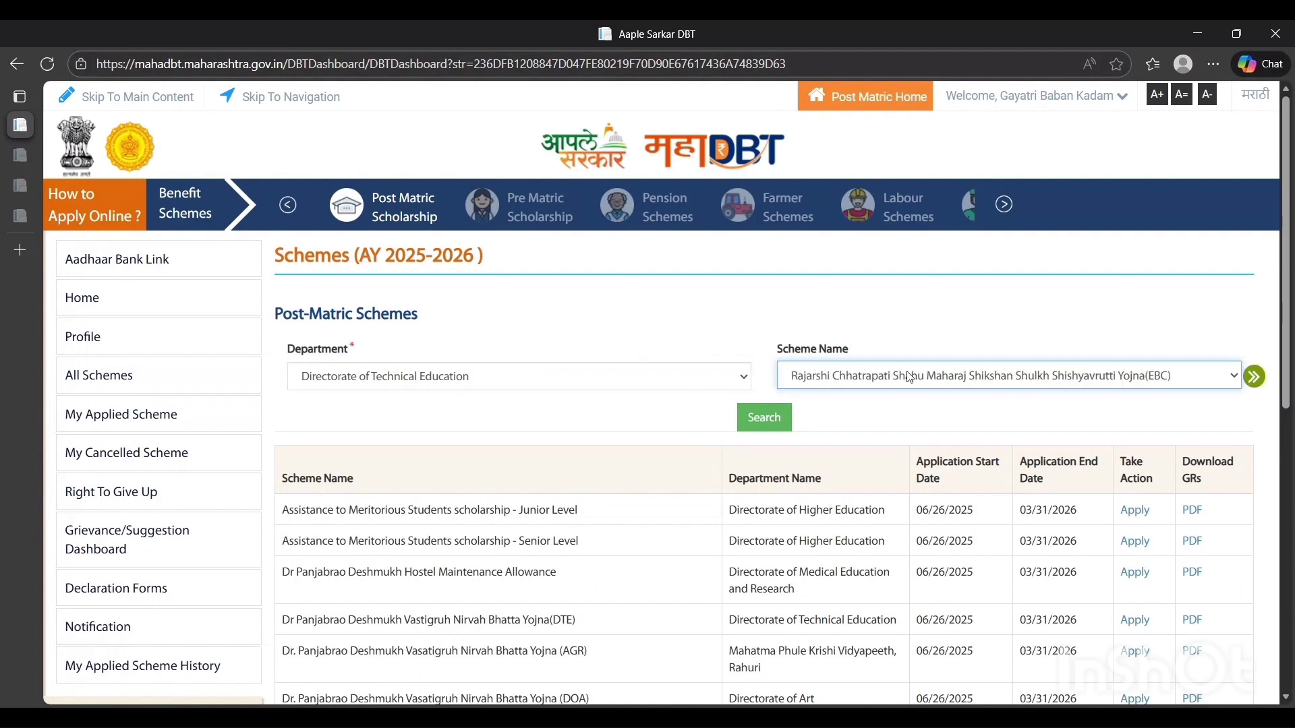
{"action": "key", "text": "Down"}
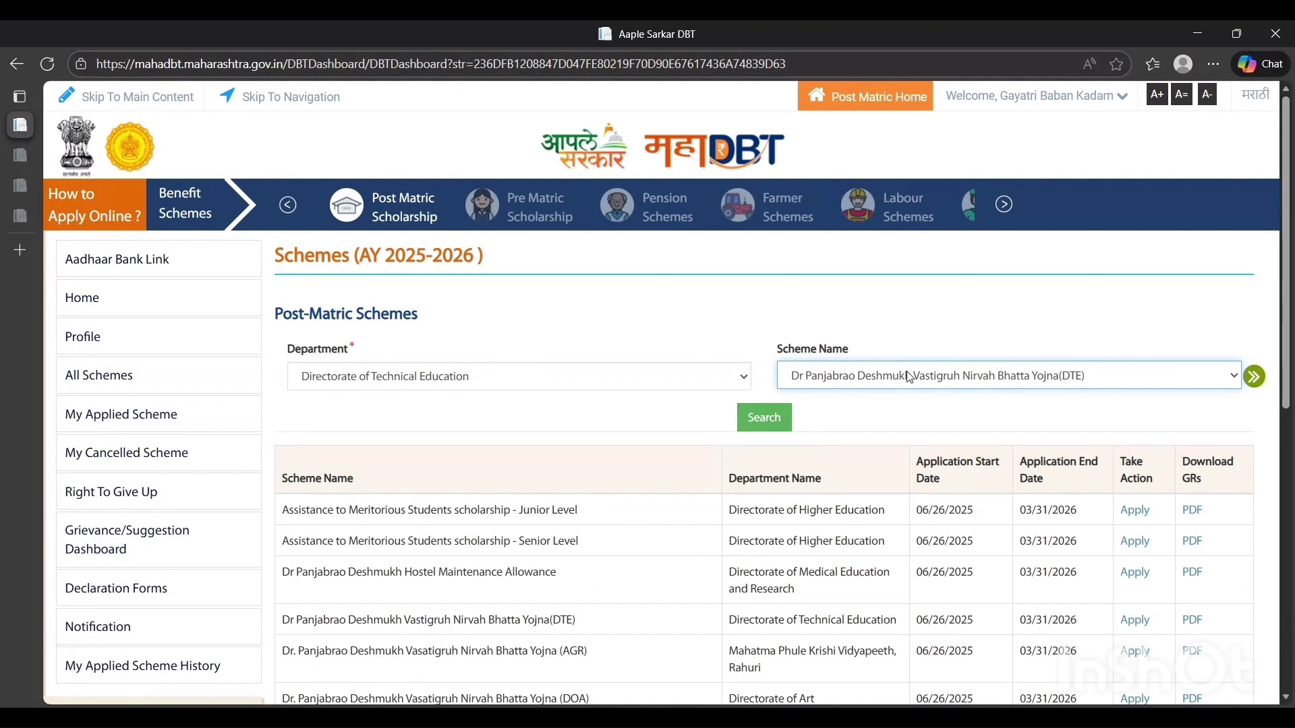
{"action": "key", "text": "Up"}
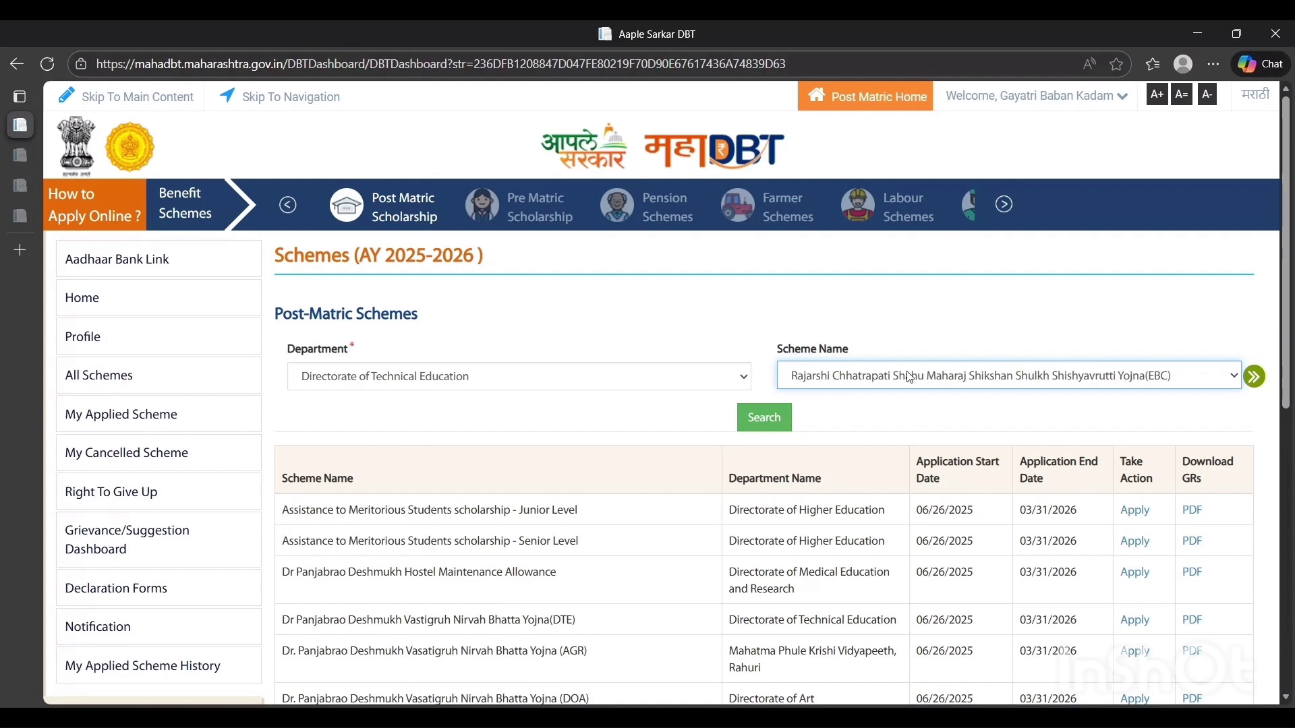
{"action": "left_click", "coordinate": [766, 424]}
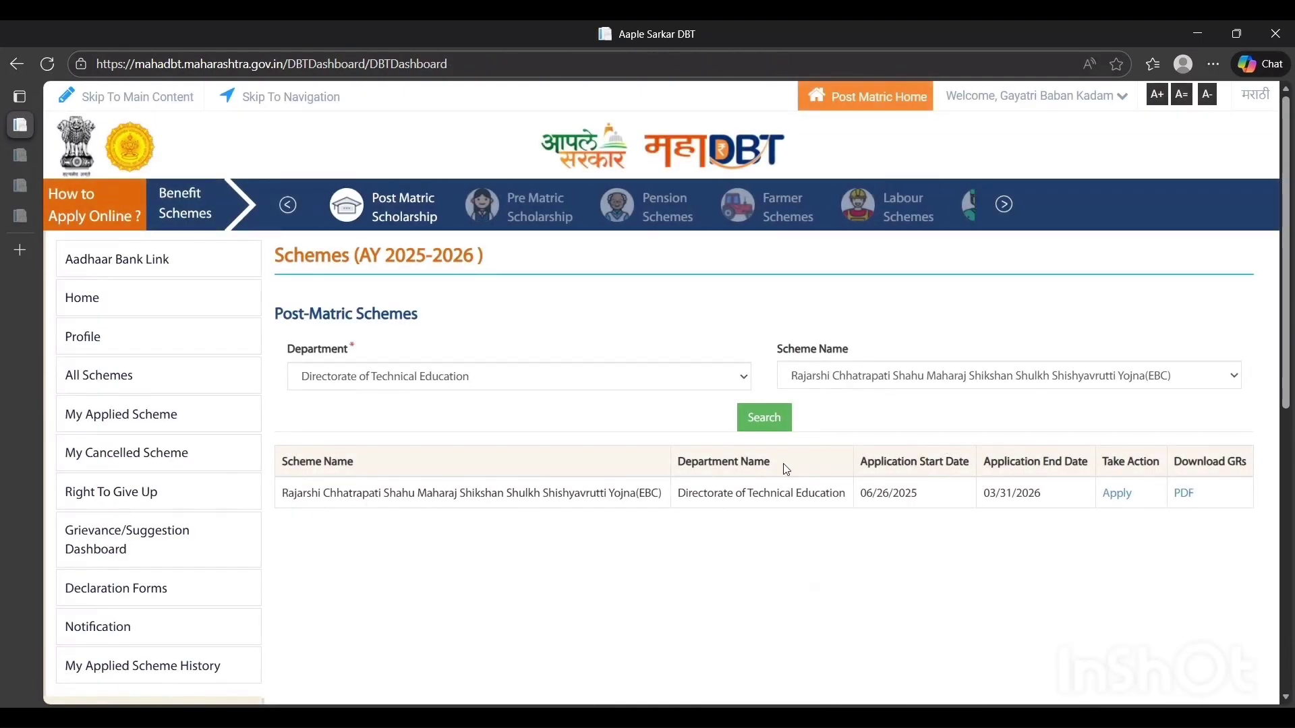
{"action": "left_click", "coordinate": [1115, 501]}
Examine the additional questions on renewal, other scholarships, number of beneficiaries in the family and the undertaking form upload
{"action": "triple_click", "coordinate": [292, 309]}
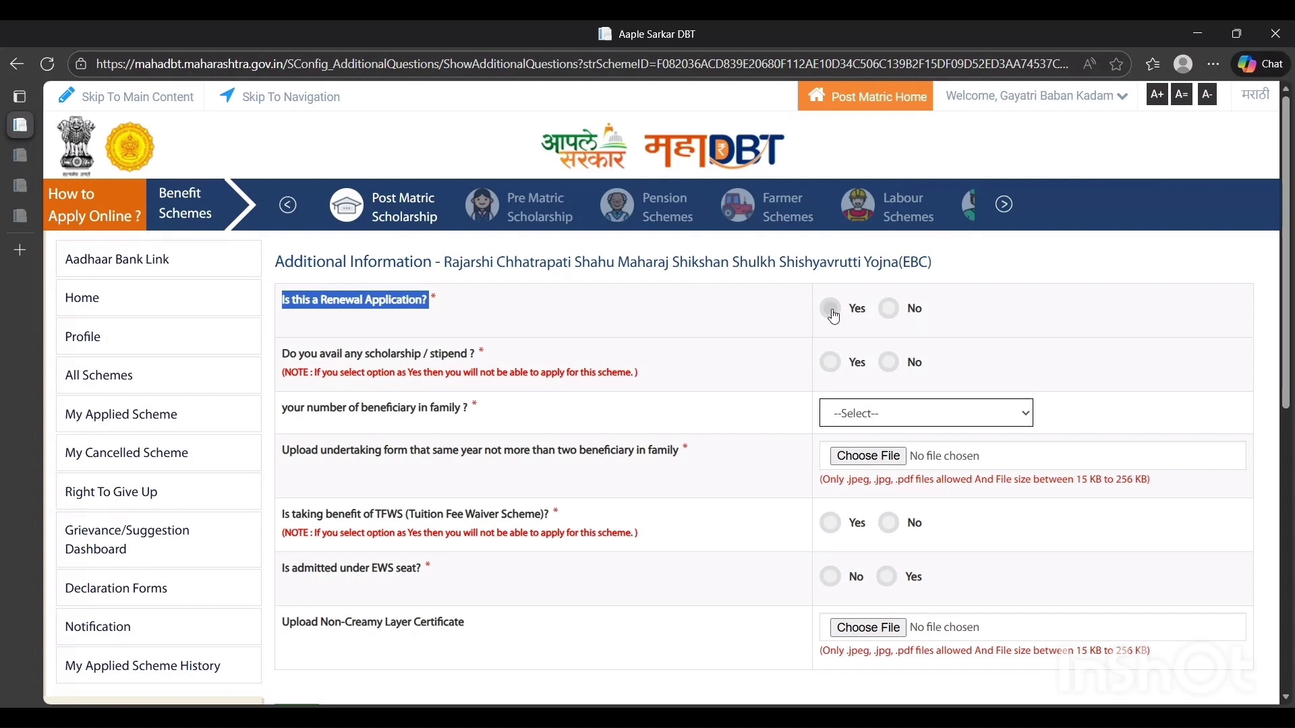
{"action": "triple_click", "coordinate": [350, 354]}
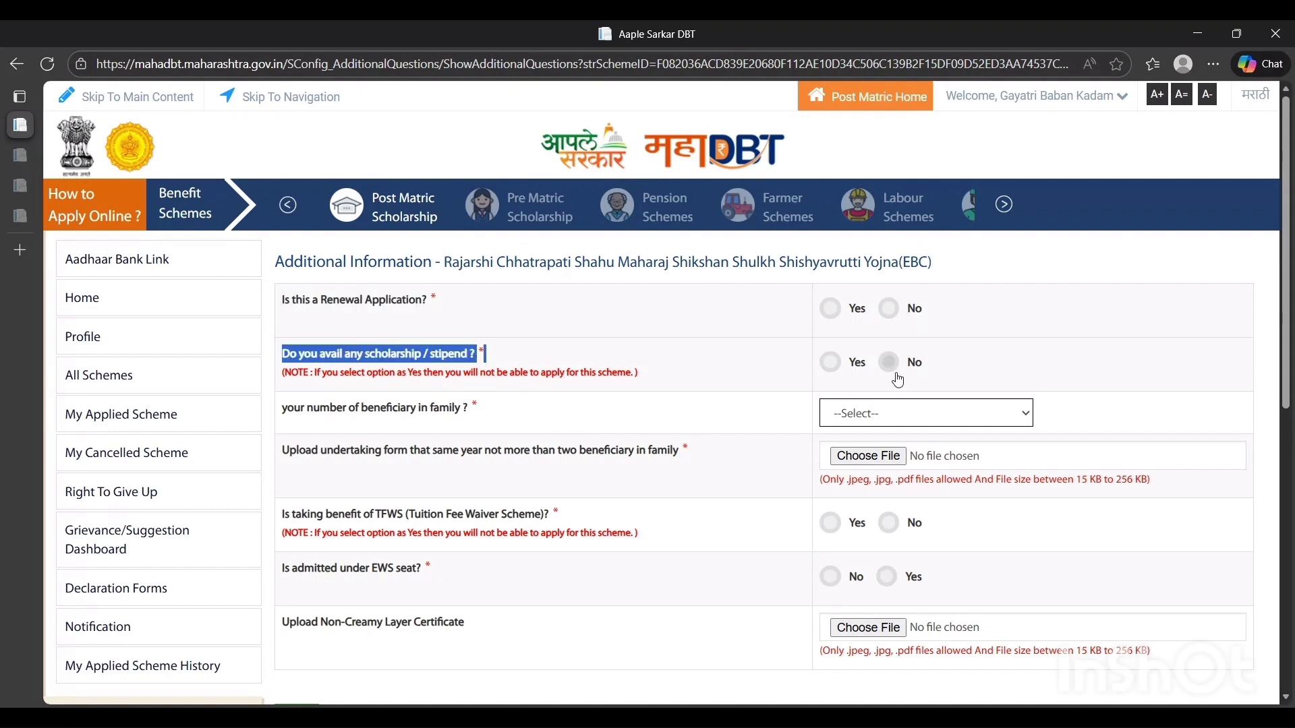
{"action": "triple_click", "coordinate": [331, 404]}
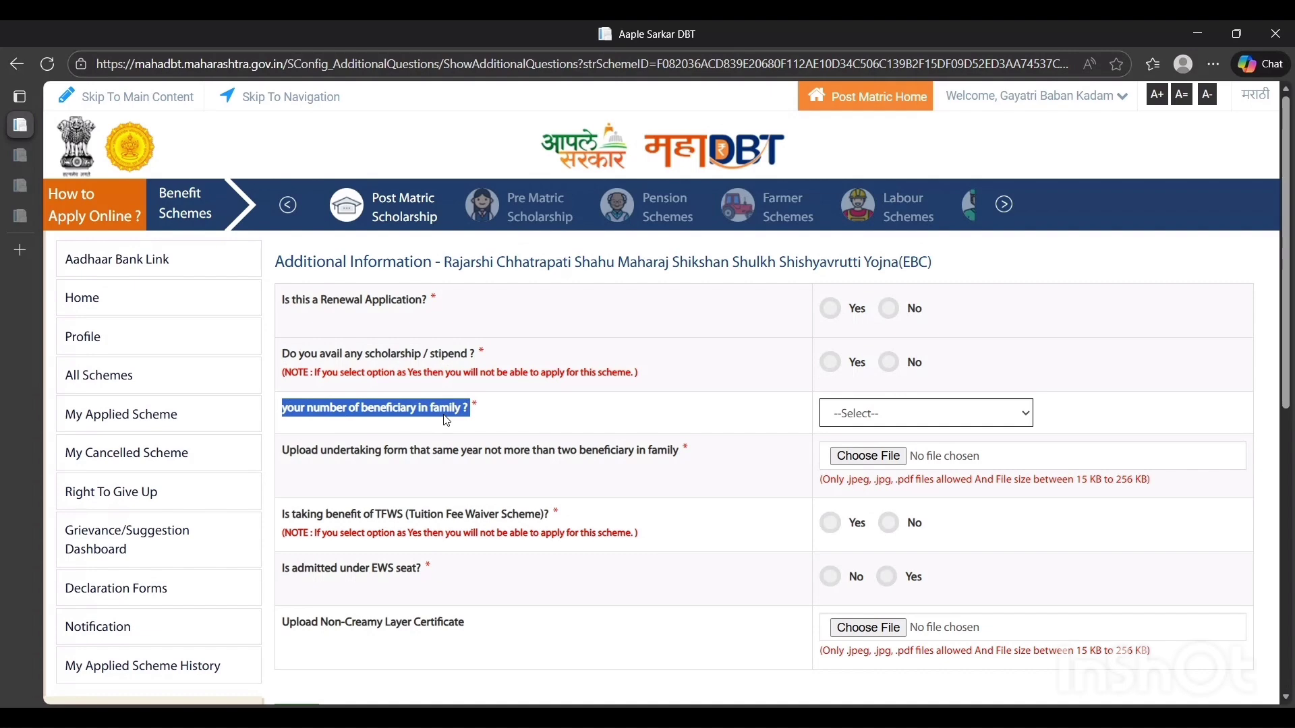
{"action": "left_click", "coordinate": [885, 419]}
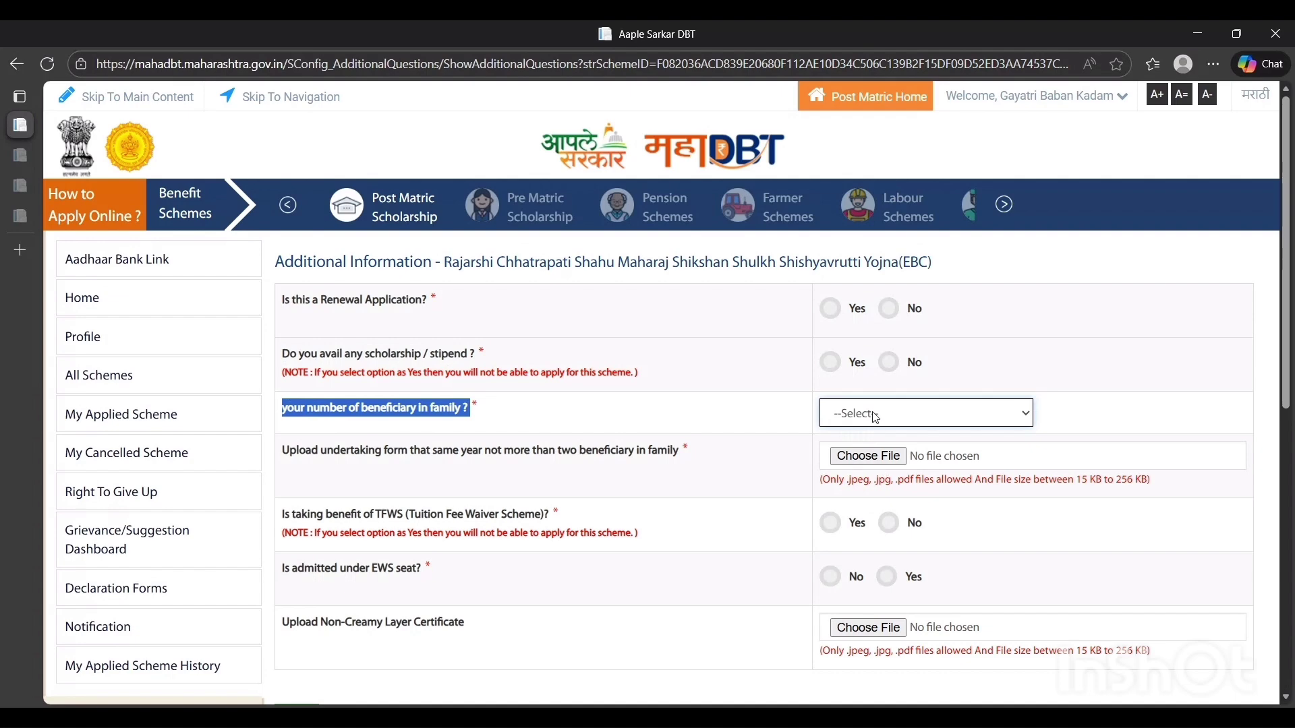
{"action": "triple_click", "coordinate": [454, 458]}
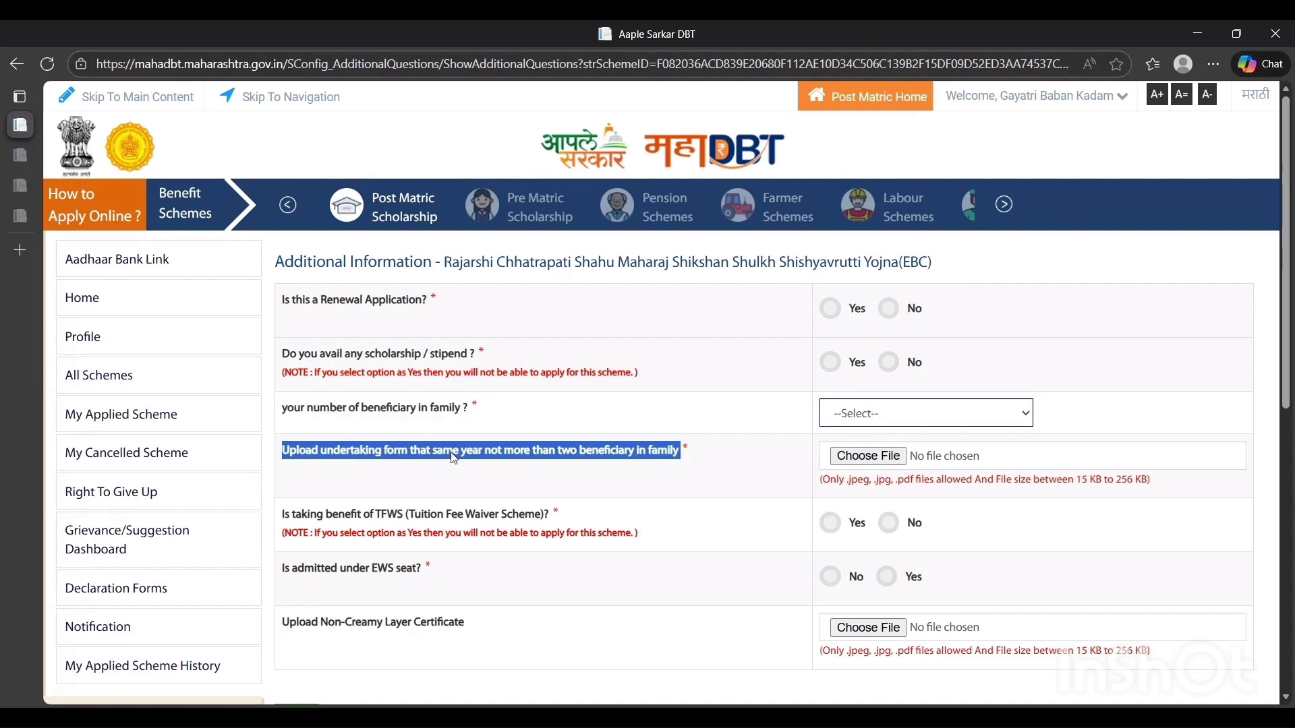
{"action": "left_click", "coordinate": [452, 453]}
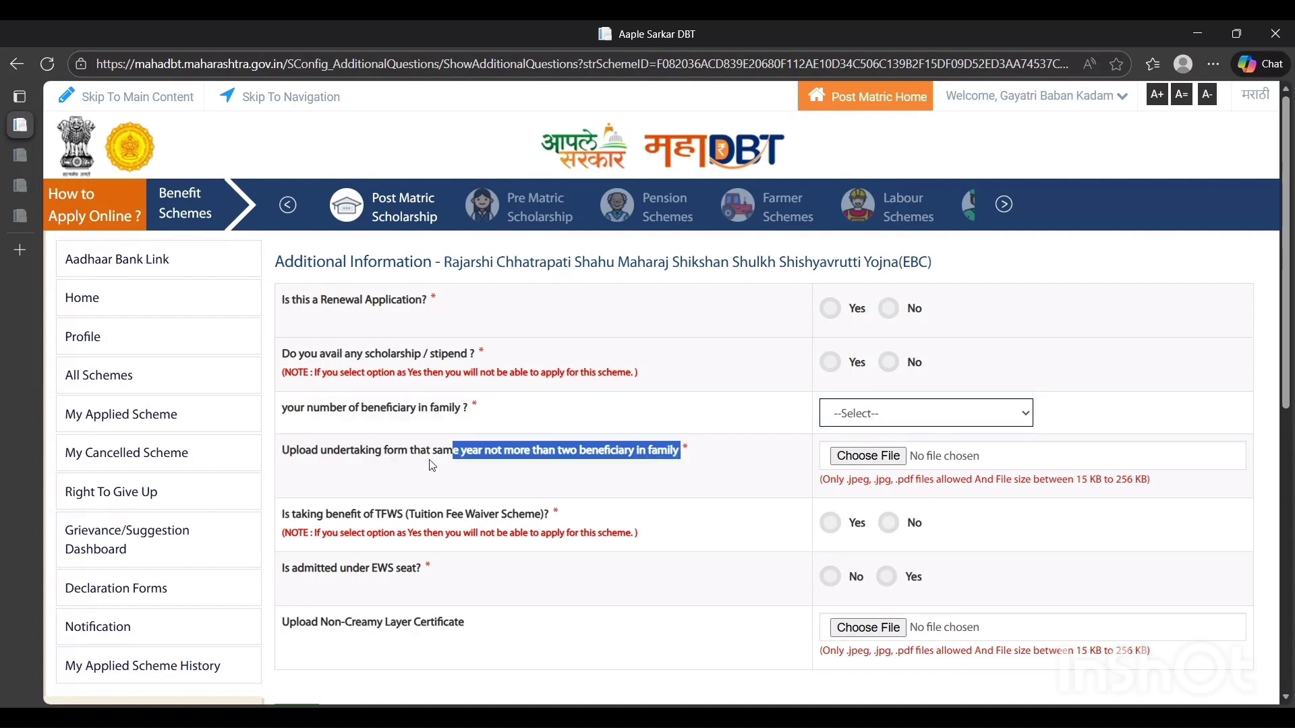
{"action": "double_click", "coordinate": [550, 458]}
{"action": "left_click_drag", "start_coordinate": [550, 458], "coordinate": [668, 449]}
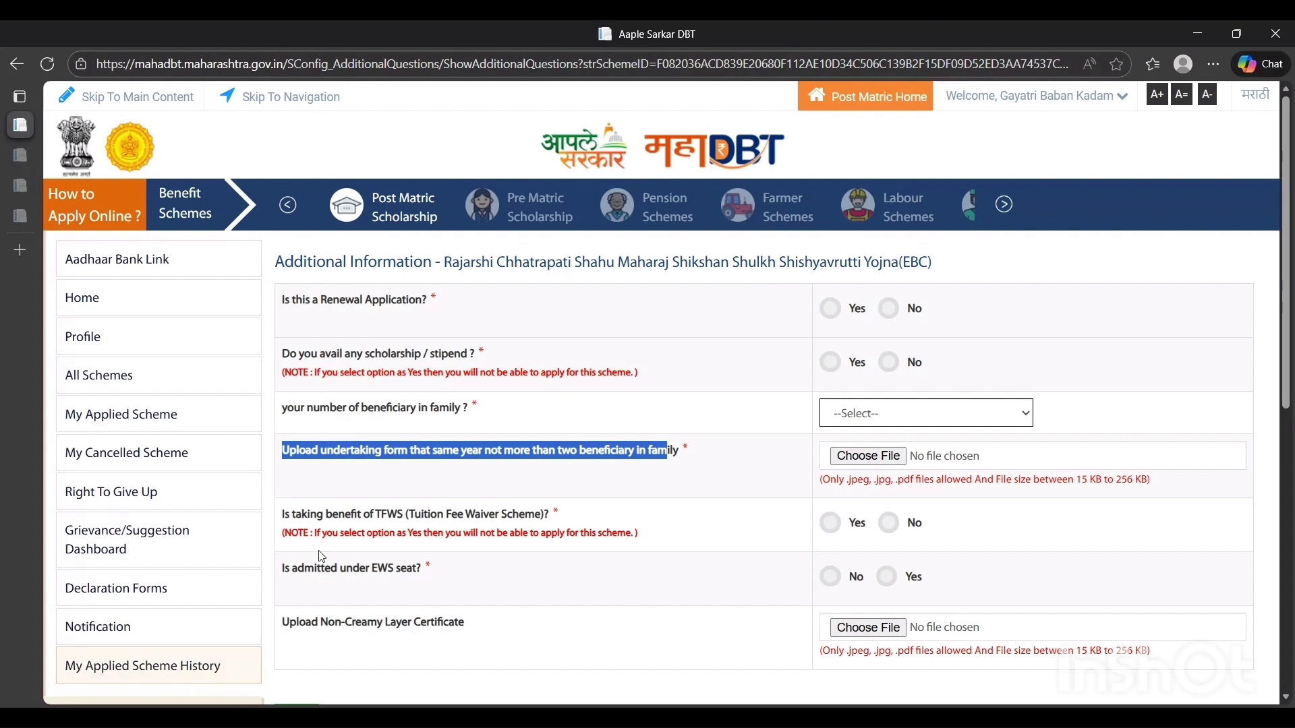
Examine the questions on TFWS benefit and EWS seat admission, and the Non-Creamy Layer Certificate upload
{"action": "double_click", "coordinate": [355, 516]}
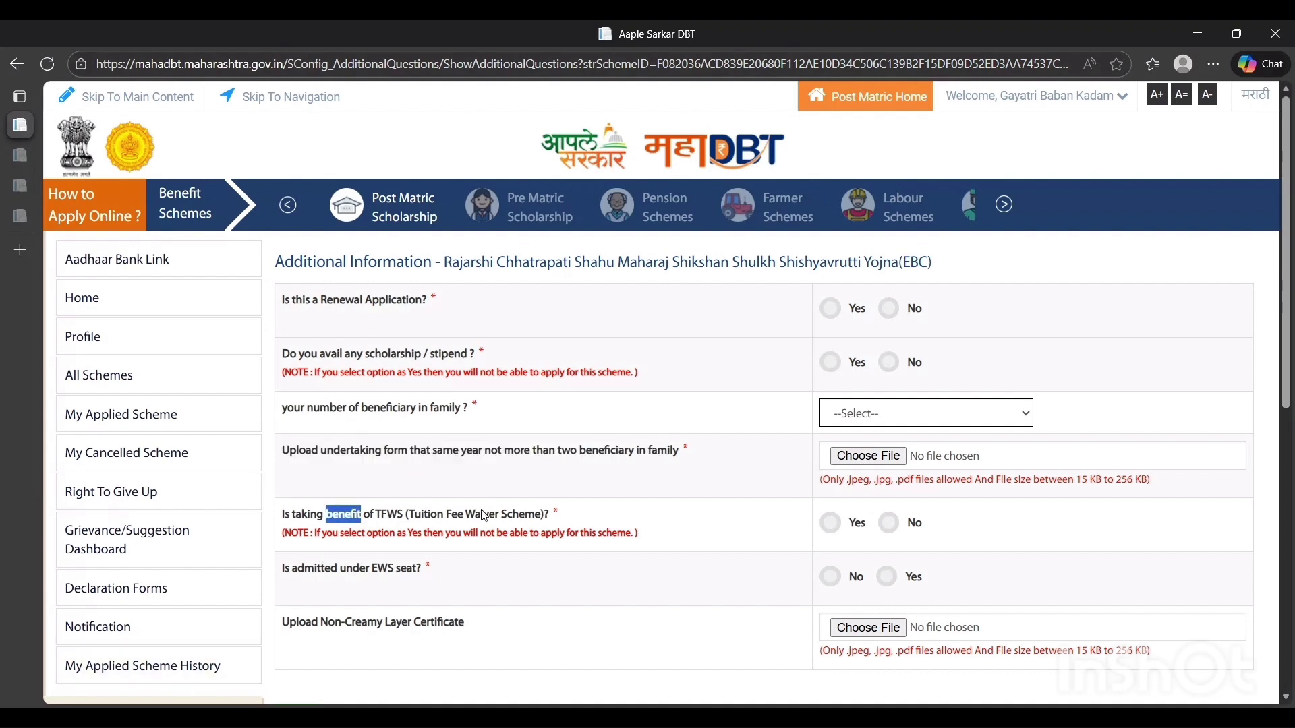
{"action": "double_click", "coordinate": [506, 520]}
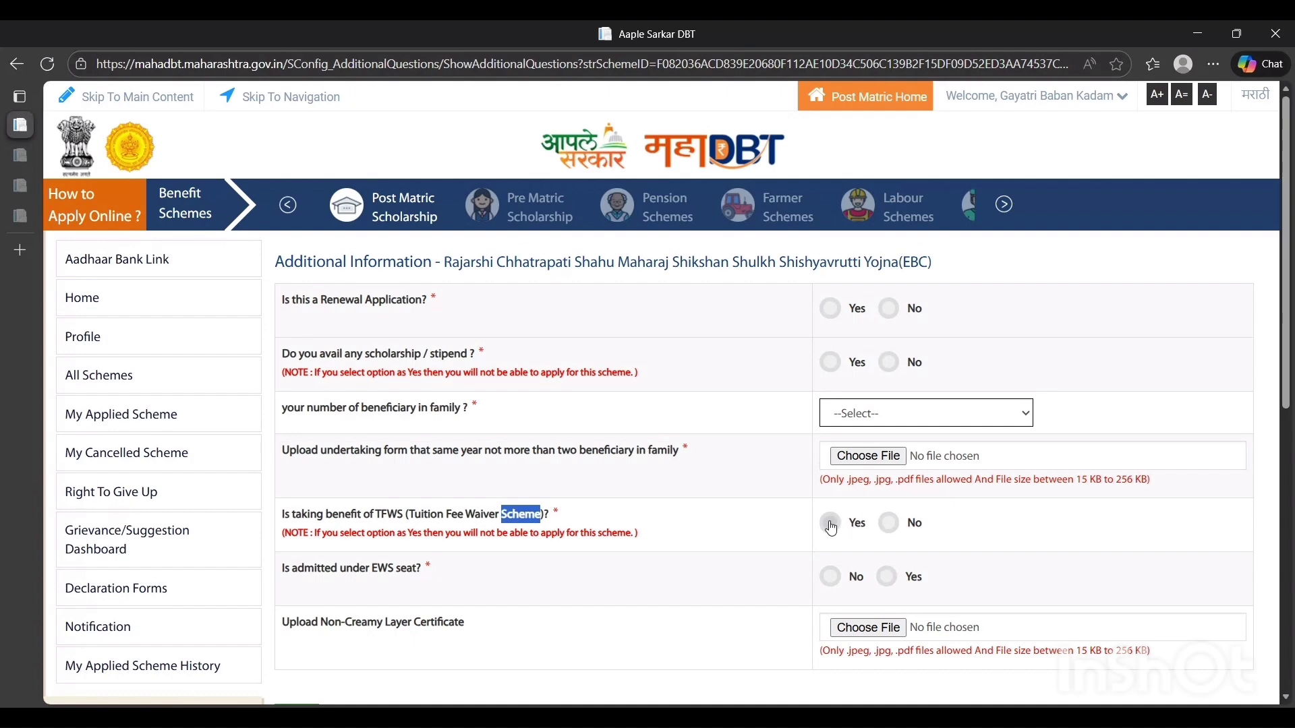
{"action": "double_click", "coordinate": [383, 570]}
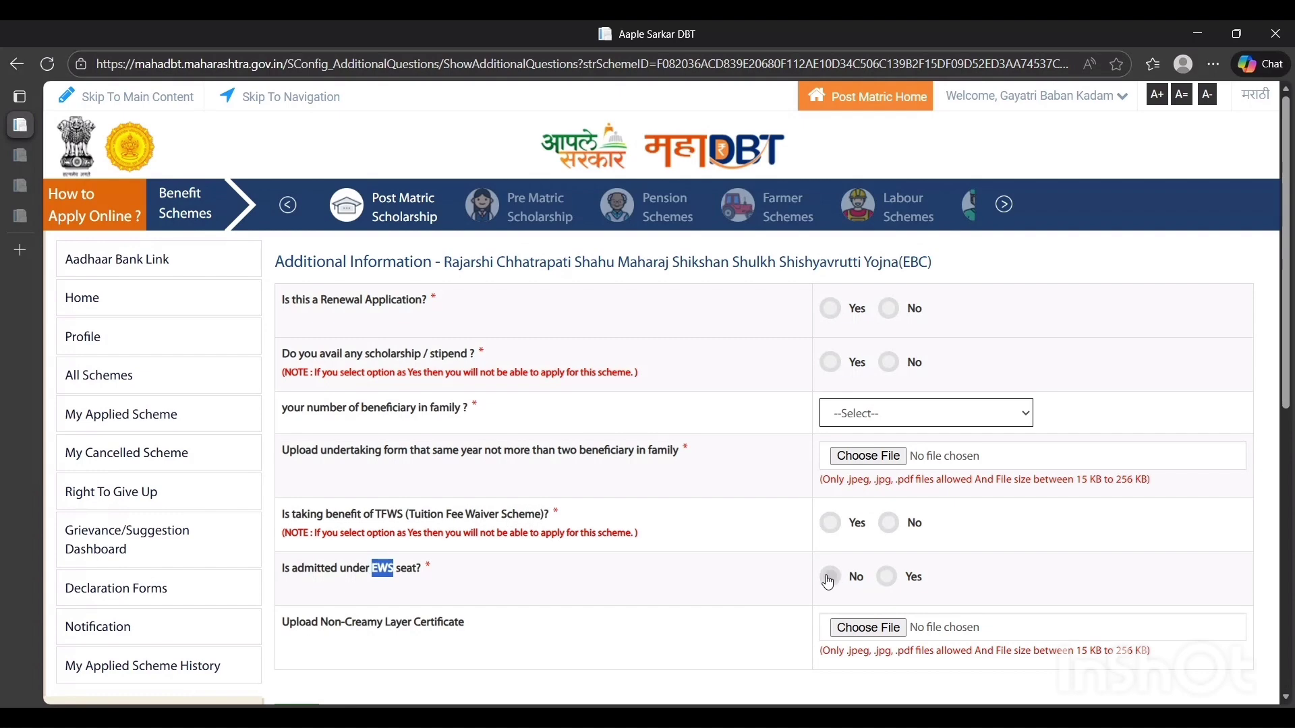
{"action": "scroll", "coordinate": [1215, 451], "scroll_direction": "down", "scroll_amount": 2}
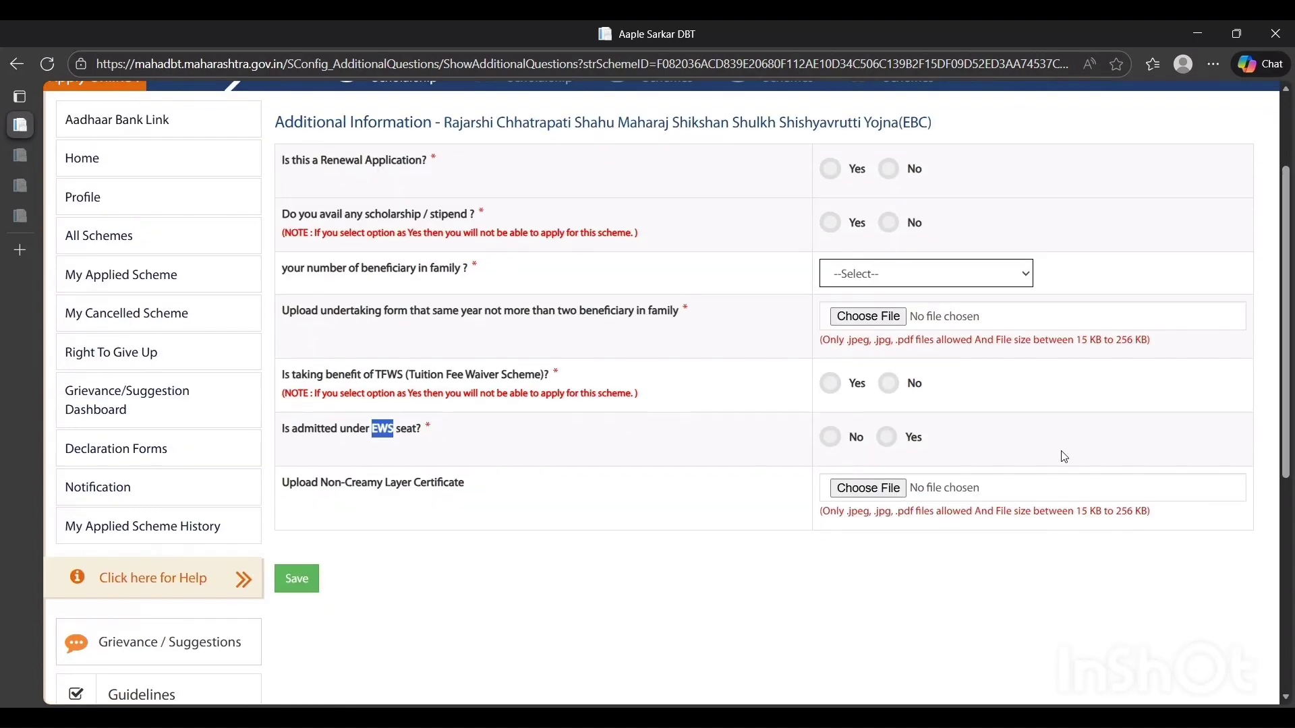
{"action": "left_click", "coordinate": [442, 496]}
{"action": "triple_click", "coordinate": [443, 496]}
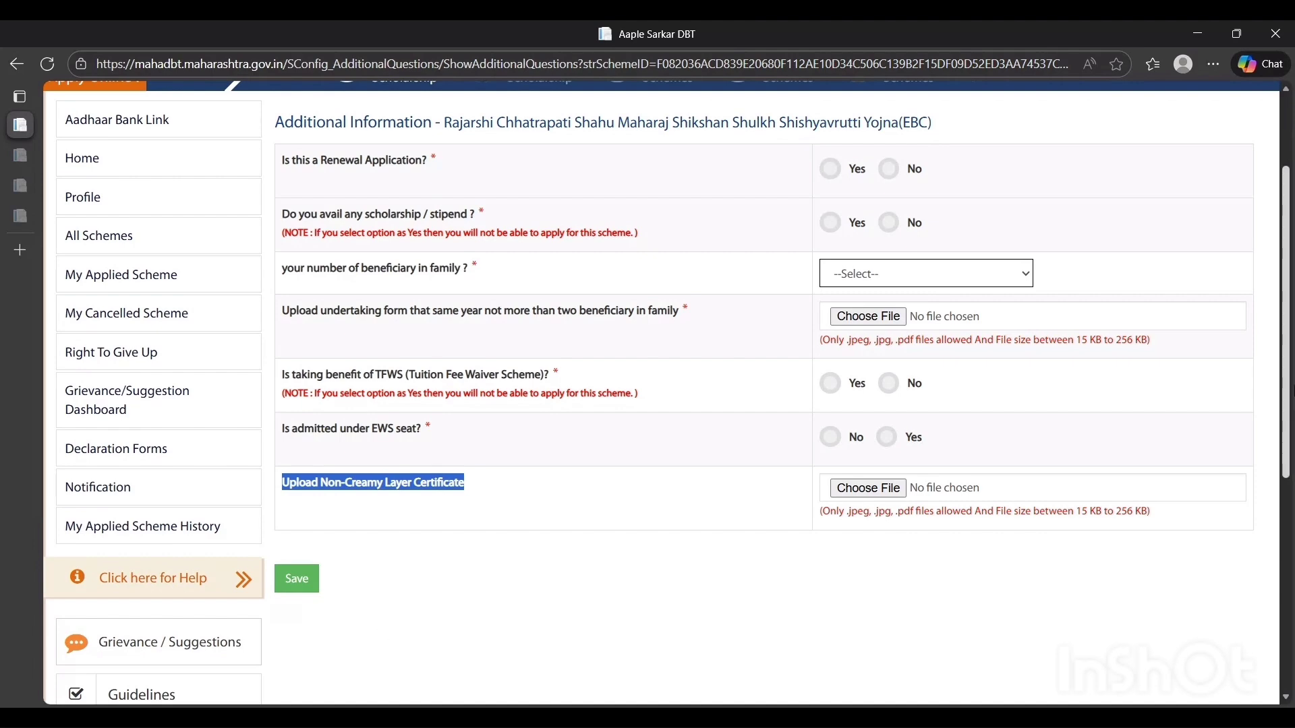
Review the scheme details of the application from the applicant's information down to the closing declaration
{"action": "scroll", "coordinate": [1290, 120], "scroll_direction": "up", "scroll_amount": 2}
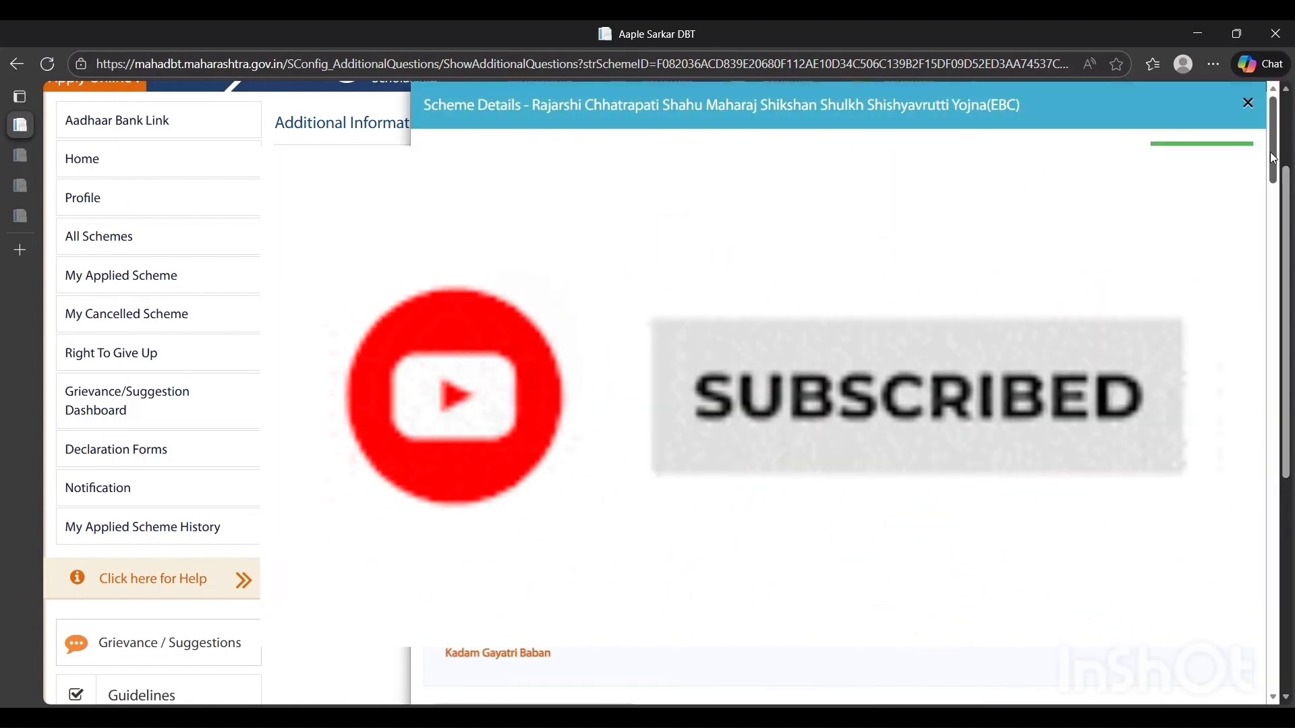
{"action": "scroll", "coordinate": [1266, 387], "scroll_direction": "down", "scroll_amount": 10}
{"action": "scroll", "coordinate": [1266, 387], "scroll_direction": "down", "scroll_amount": 15}
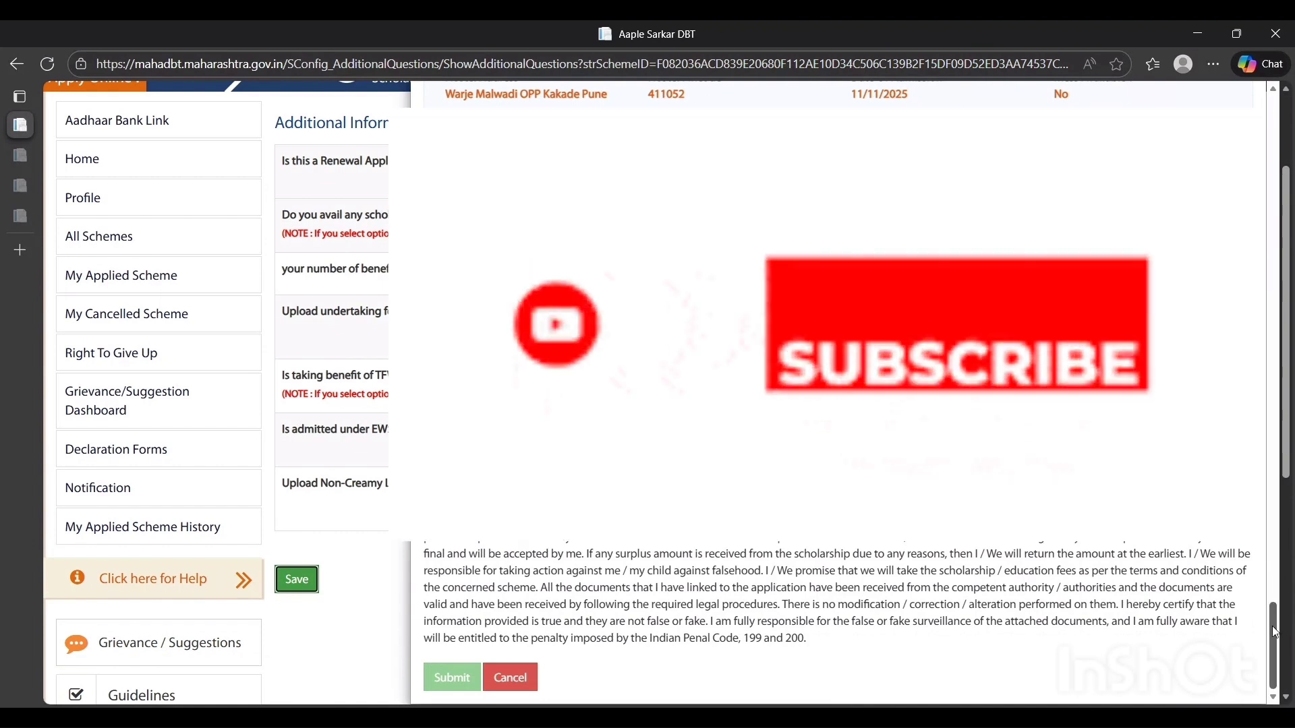
{"action": "scroll", "coordinate": [1104, 541], "scroll_direction": "up", "scroll_amount": 10}
{"action": "left_click_drag", "start_coordinate": [1294, 237], "coordinate": [1282, 674]}
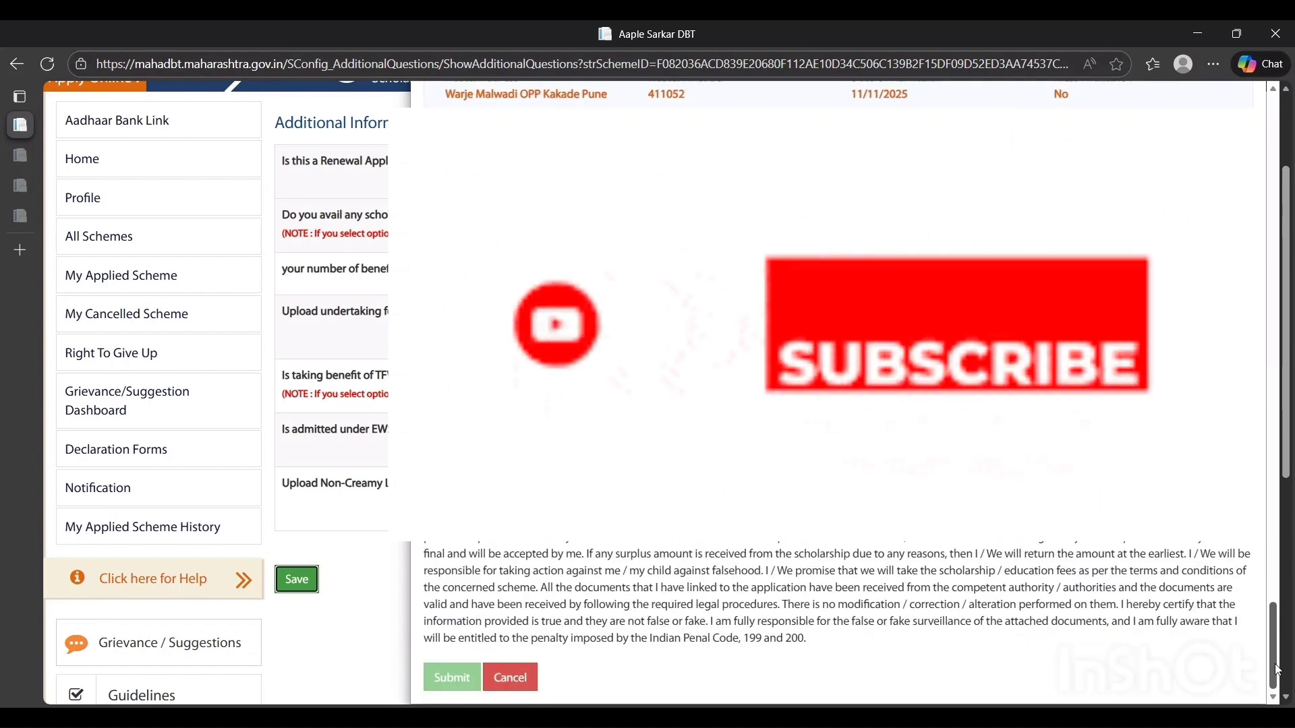